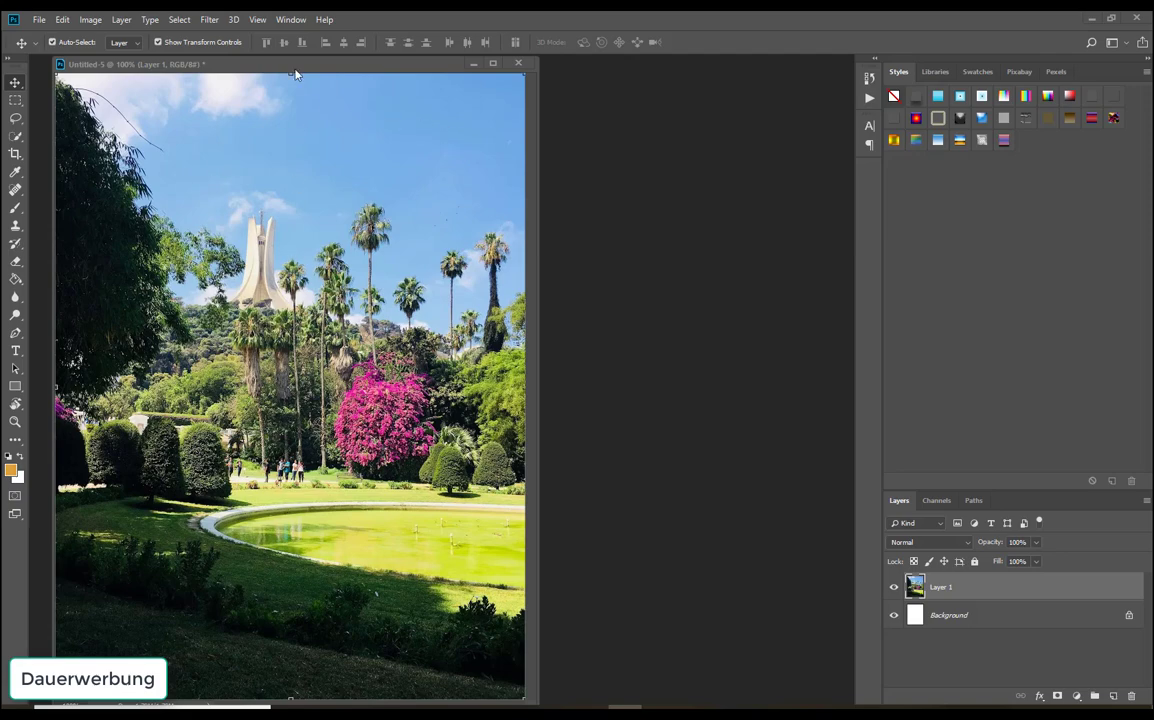
Browse the artCRUSH7 kit, looking through its artsyFusion paper and PT-Styles-Colors folders
{"action": "left_click", "coordinate": [38, 20]}
{"action": "left_click", "coordinate": [50, 47]}
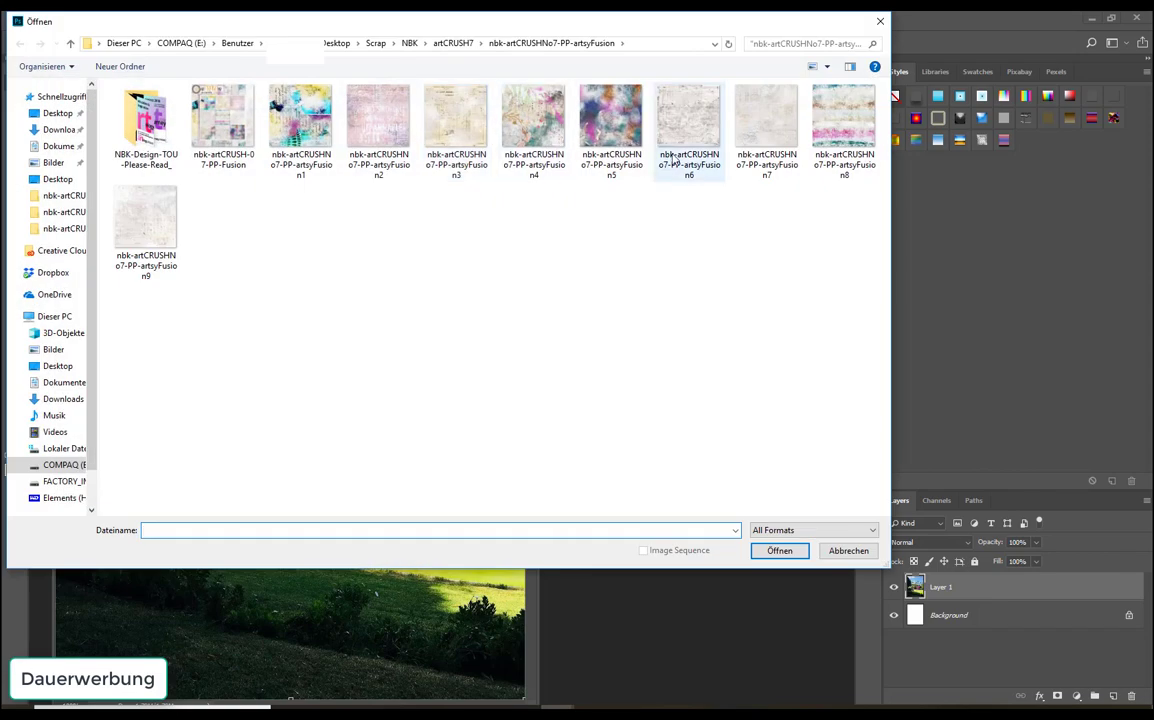
{"action": "left_click", "coordinate": [445, 44]}
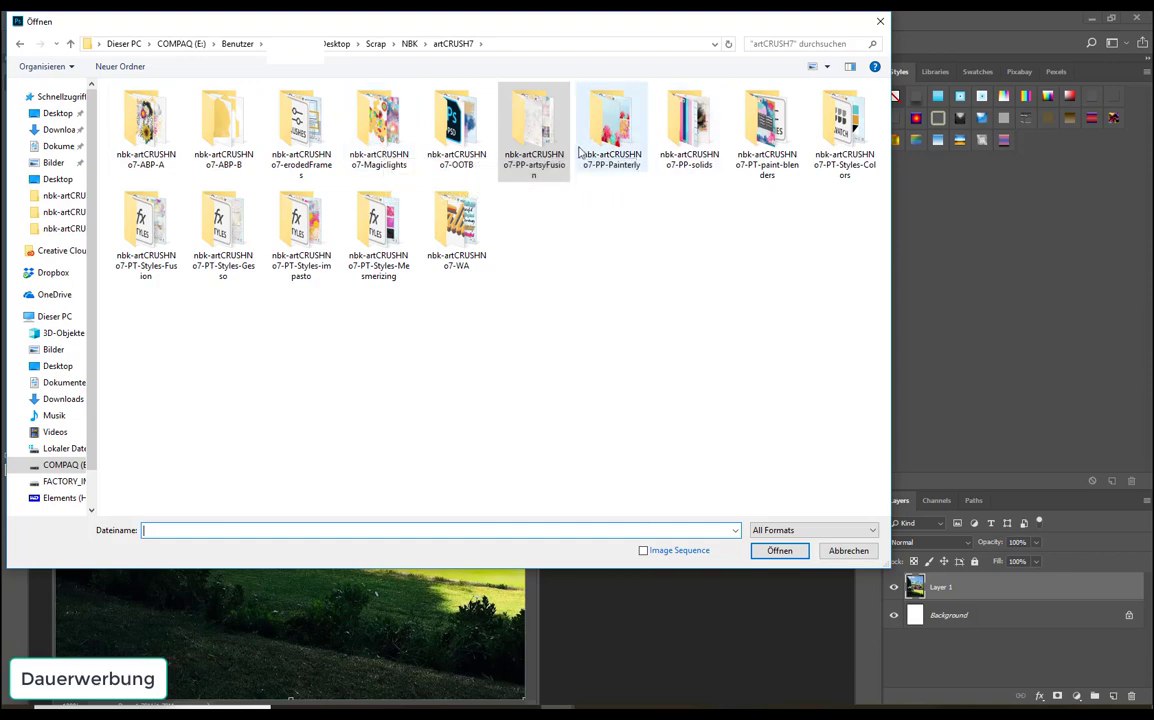
{"action": "double_click", "coordinate": [533, 125]}
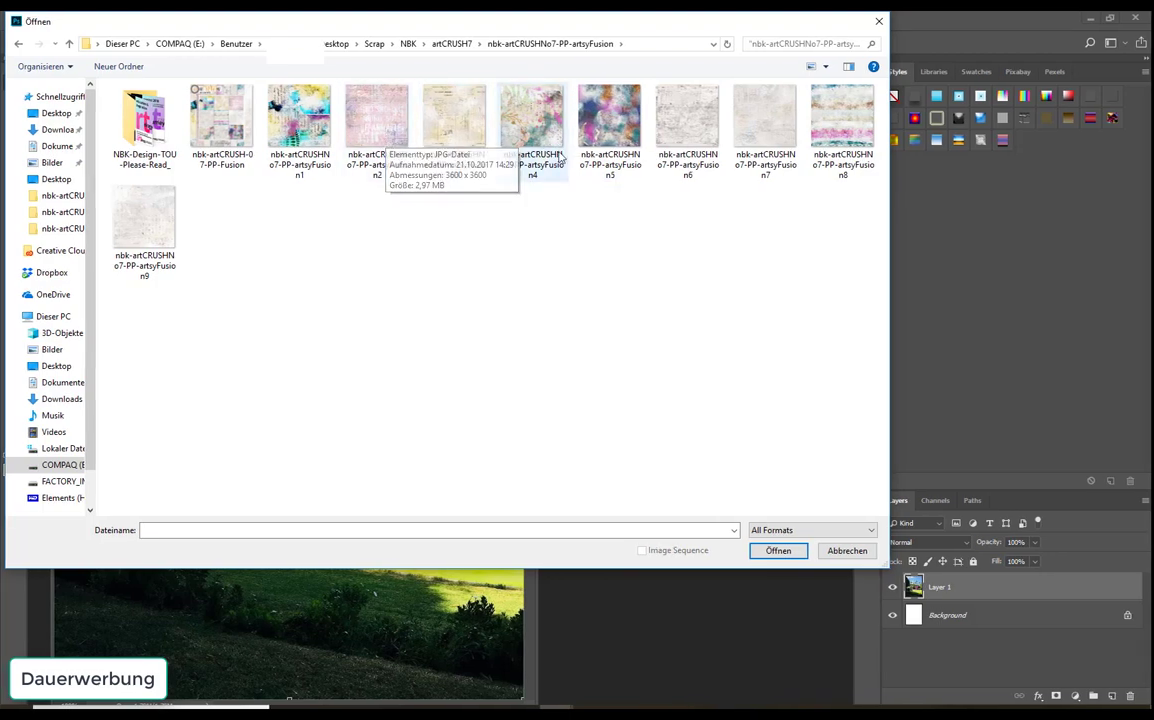
{"action": "left_click", "coordinate": [440, 44]}
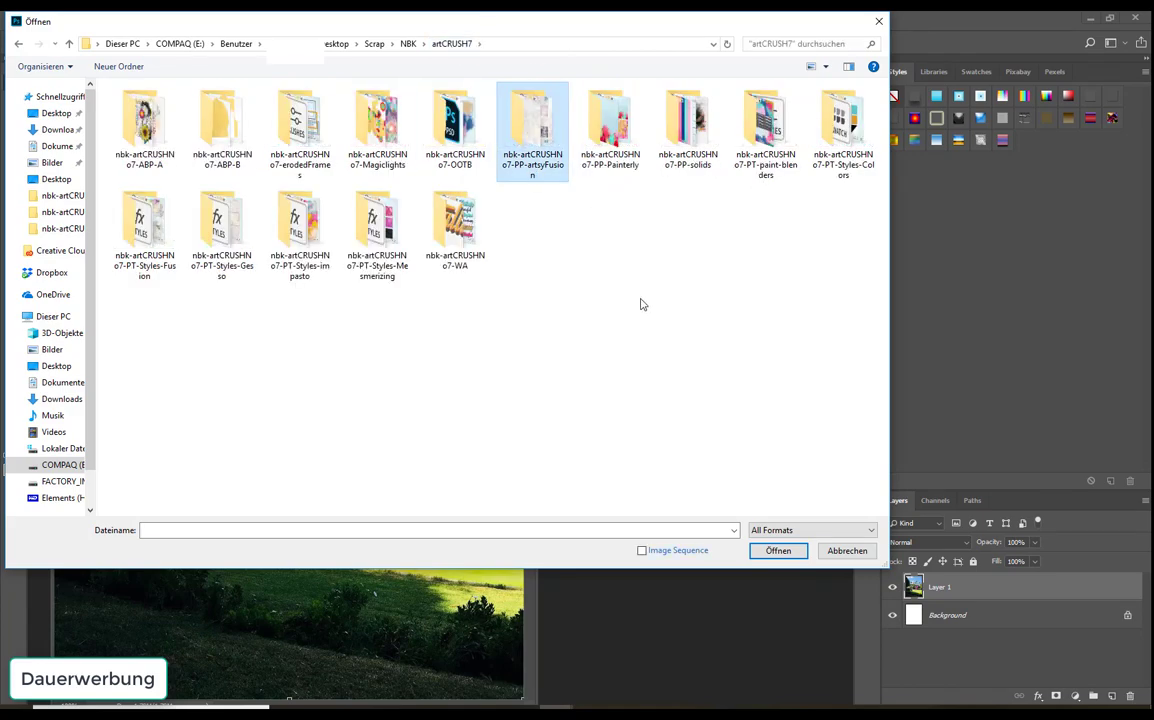
{"action": "double_click", "coordinate": [851, 135]}
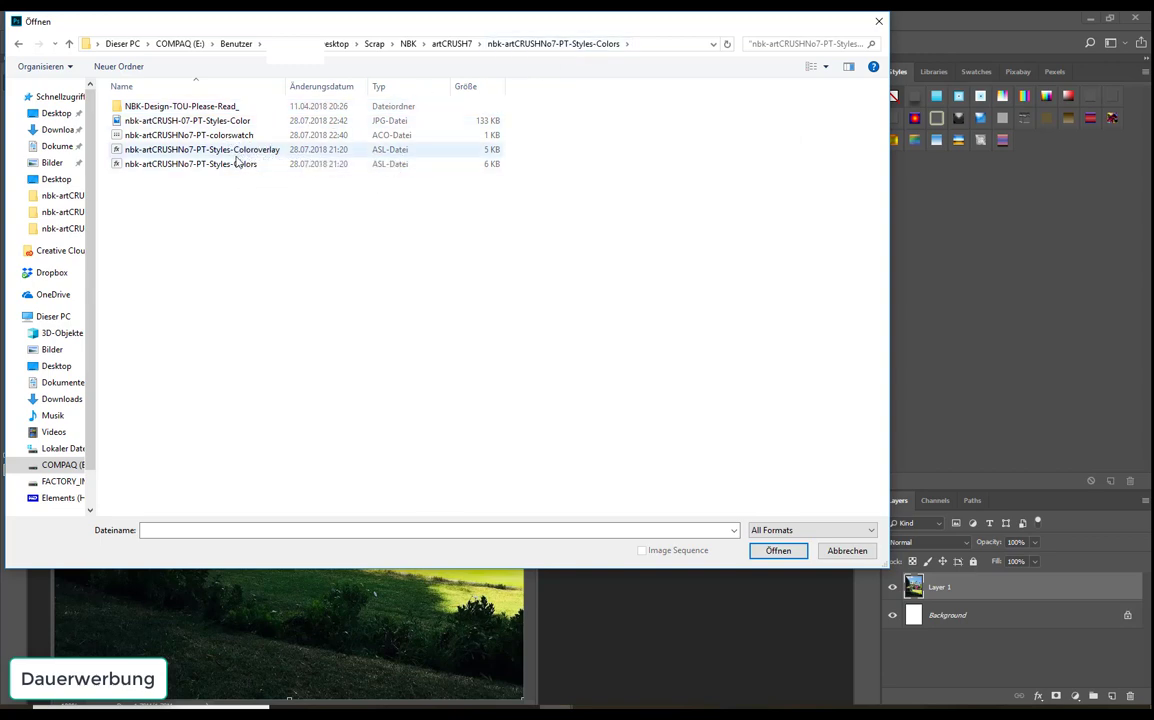
{"action": "left_click", "coordinate": [445, 43]}
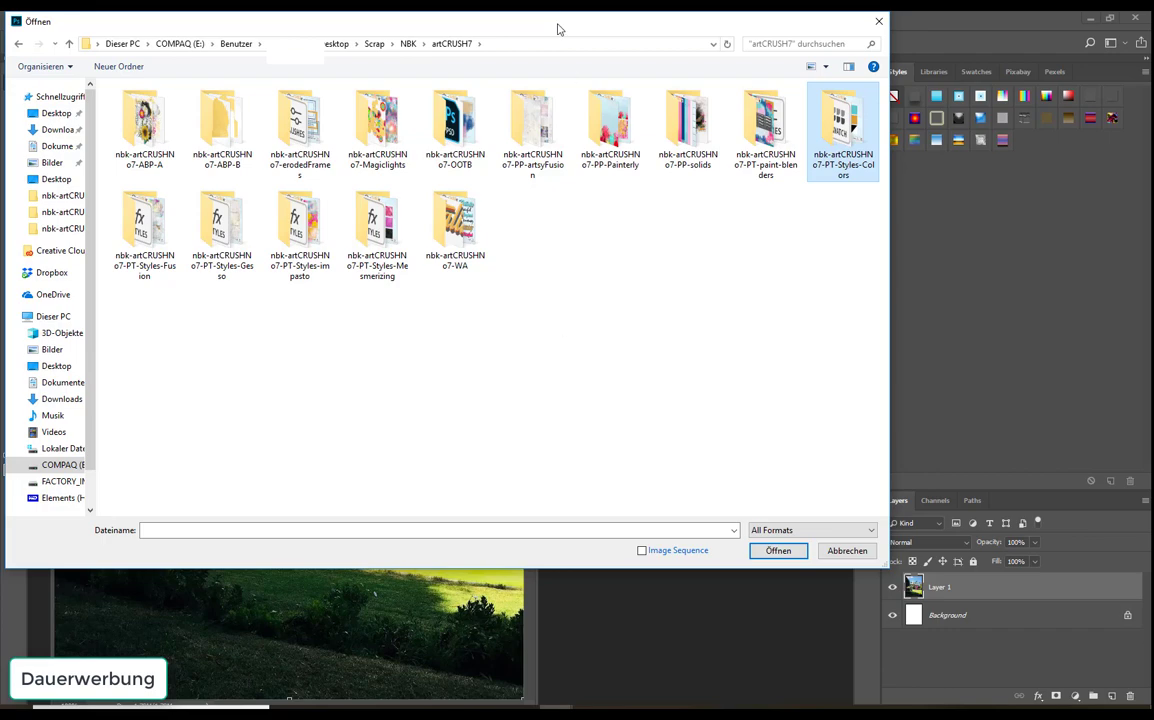
Open the background paper nbk-artCRUSHNo7-PP-artsyFusion7 from the PP-artsyFusion folder and fit it to the screen
{"action": "left_click_drag", "start_coordinate": [556, 28], "coordinate": [565, 136]}
{"action": "double_click", "coordinate": [543, 210]}
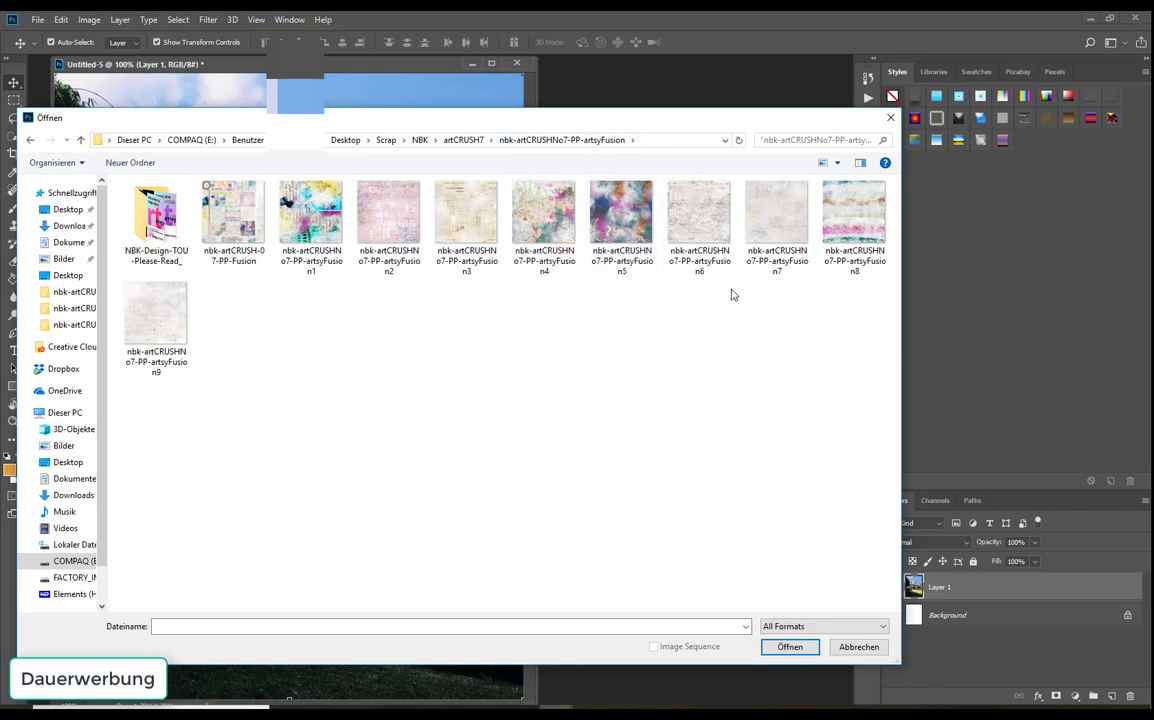
{"action": "double_click", "coordinate": [777, 235]}
{"action": "left_click_drag", "start_coordinate": [333, 73], "coordinate": [659, 65]}
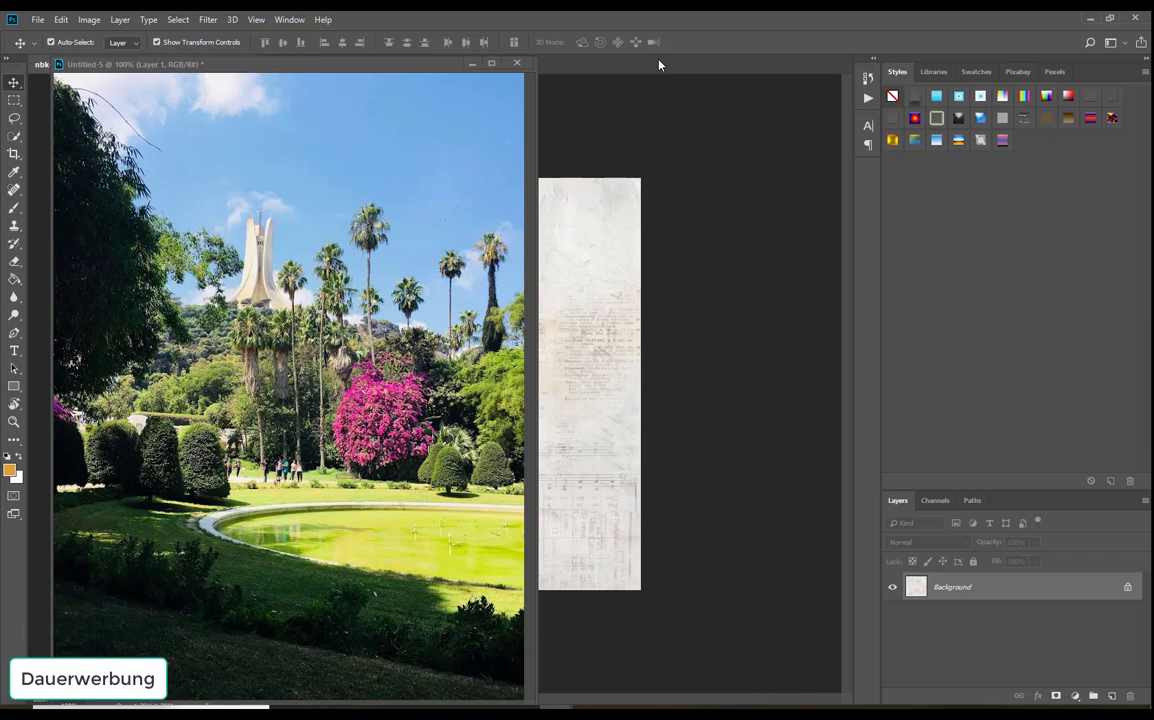
{"action": "key", "text": "ctrl+0"}
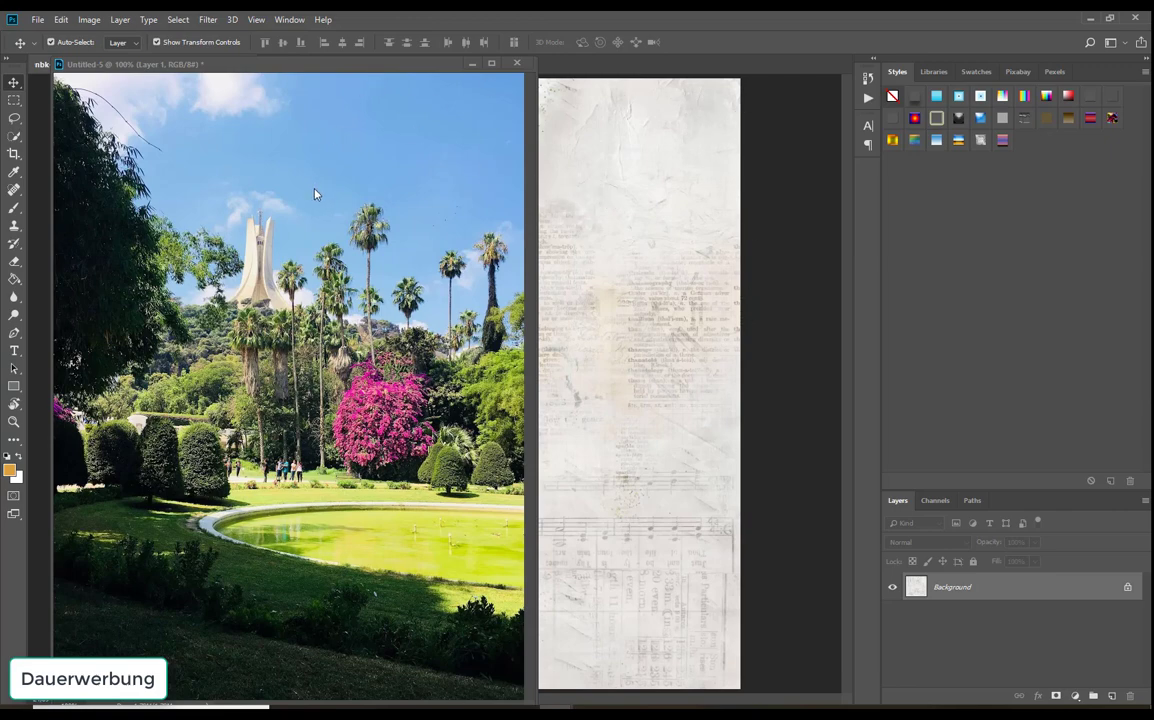
Copy the garden photo from Untitled-5 onto the artsyFusion7 paper and close Untitled-5
{"action": "left_click", "coordinate": [360, 211]}
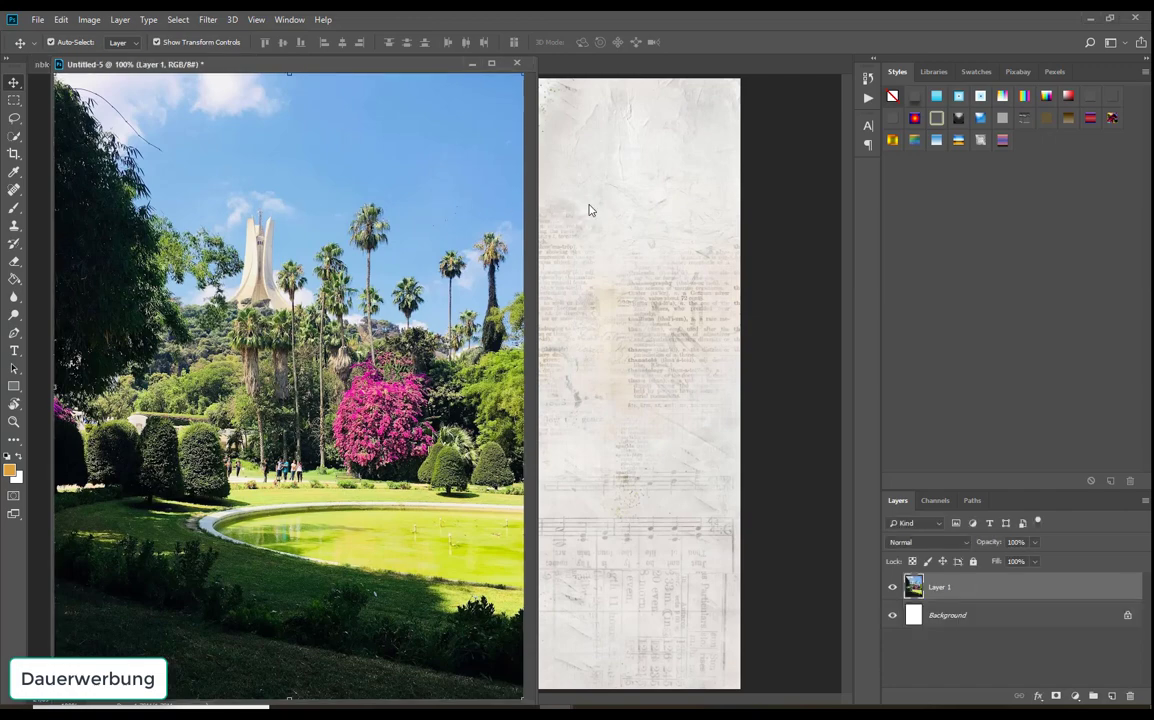
{"action": "left_click_drag", "start_coordinate": [433, 221], "coordinate": [560, 232]}
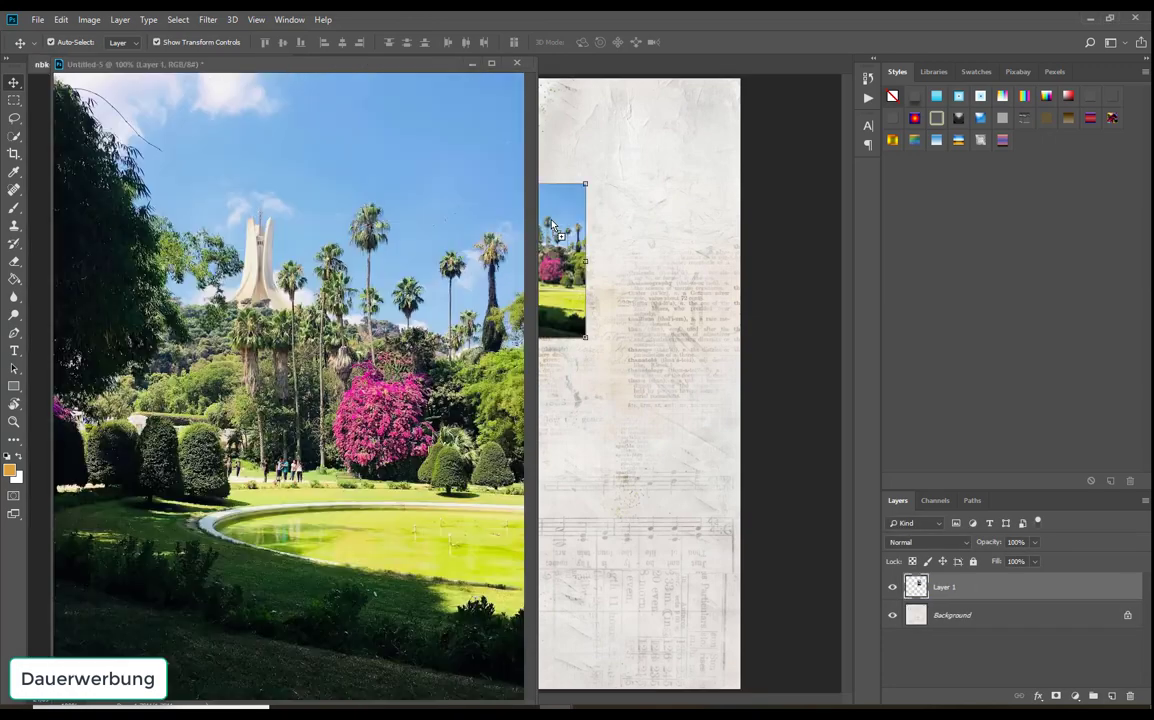
{"action": "left_click", "coordinate": [516, 63]}
Enlarge the garden photo to about 1953 x 2603 px and place it near the middle of the paper
{"action": "left_click_drag", "start_coordinate": [485, 255], "coordinate": [316, 318]}
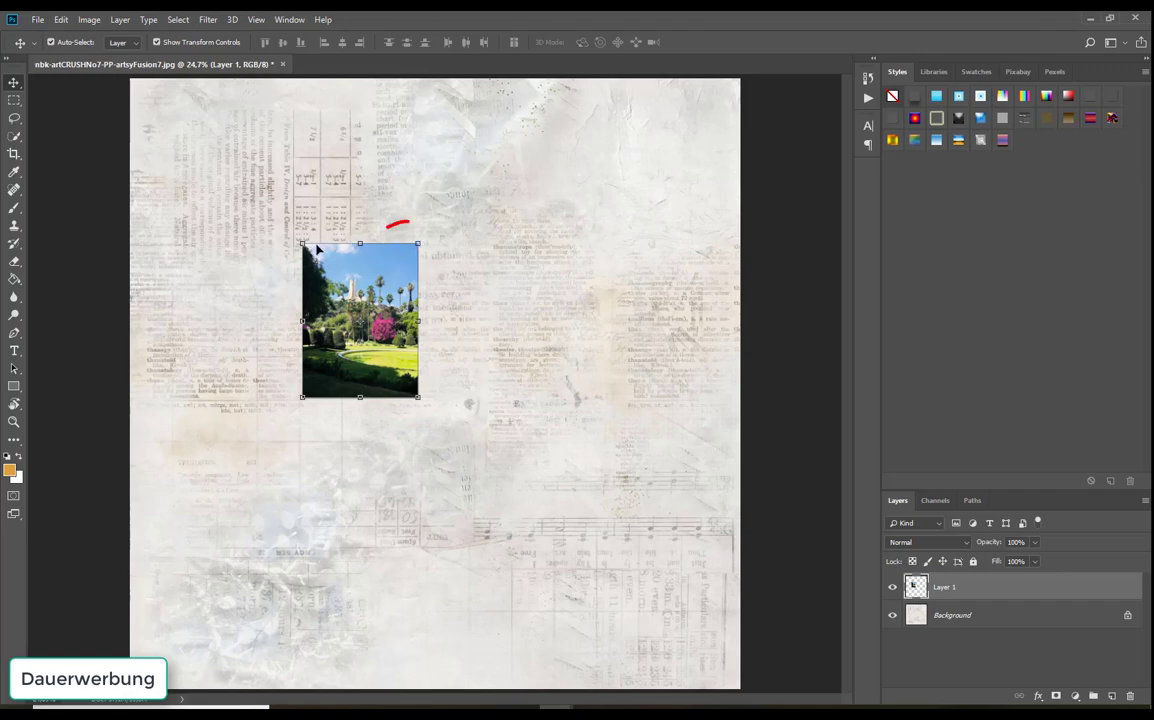
{"action": "left_click_drag", "start_coordinate": [419, 399], "coordinate": [592, 624]}
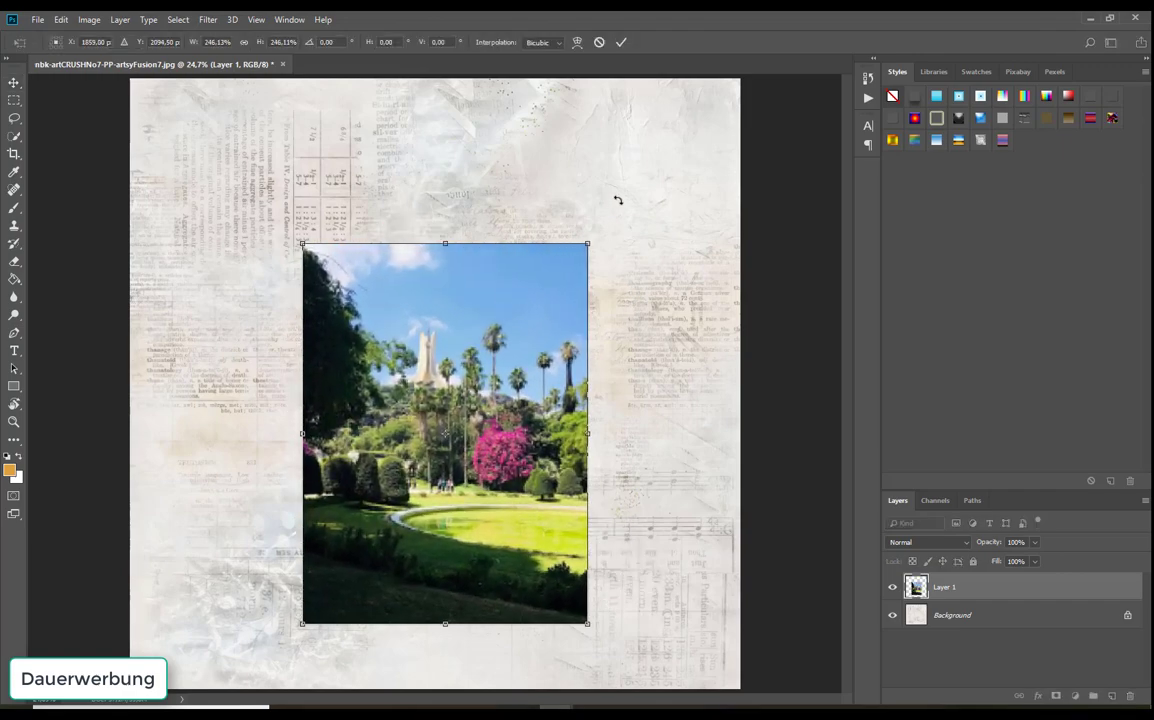
{"action": "left_click", "coordinate": [621, 42]}
{"action": "left_click_drag", "start_coordinate": [563, 290], "coordinate": [528, 180]}
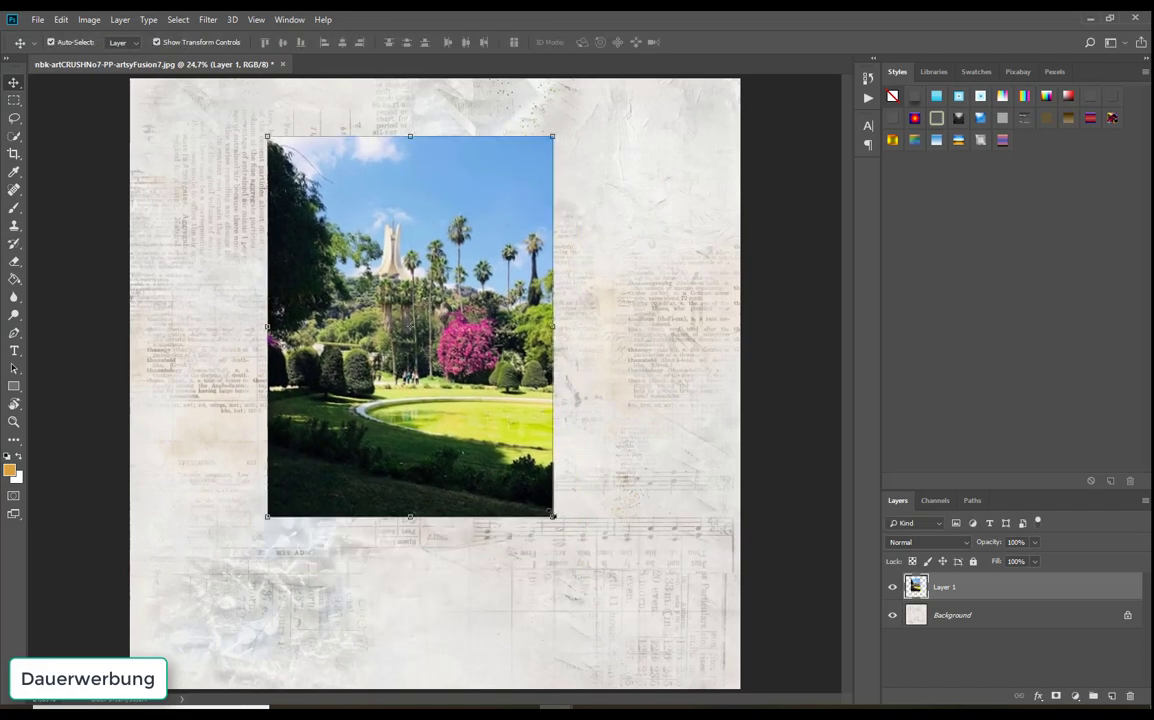
{"action": "left_click_drag", "start_coordinate": [553, 516], "coordinate": [600, 576]}
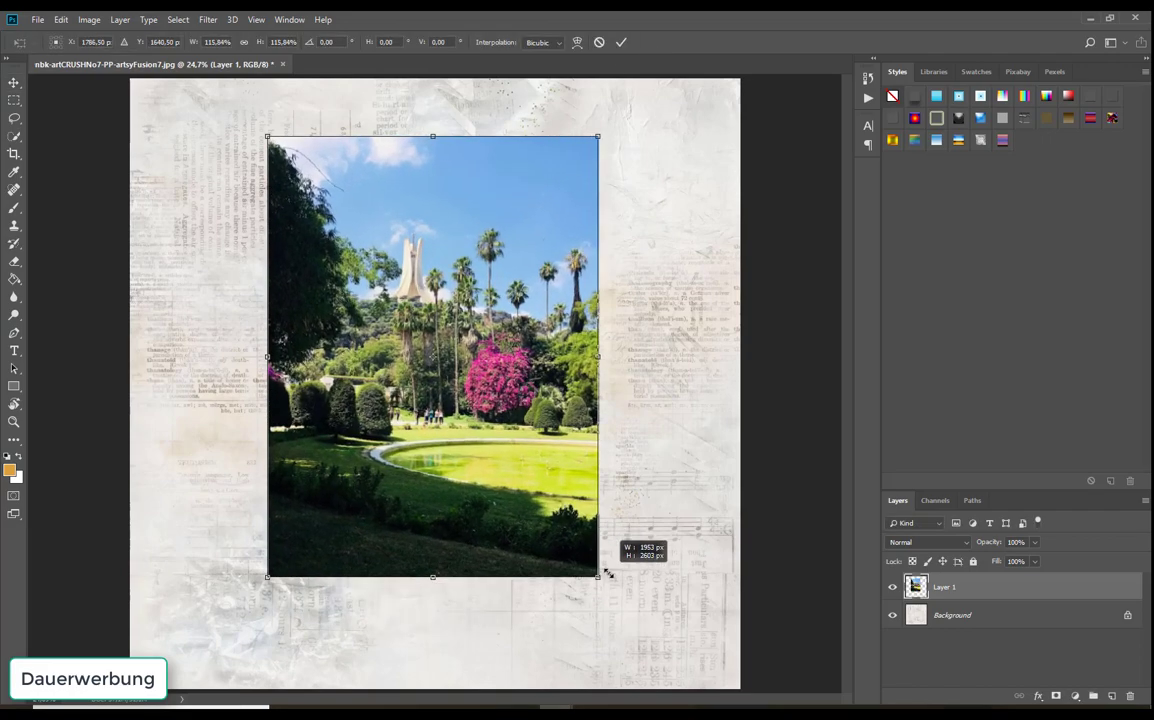
{"action": "left_click", "coordinate": [621, 42]}
{"action": "left_click", "coordinate": [37, 19]}
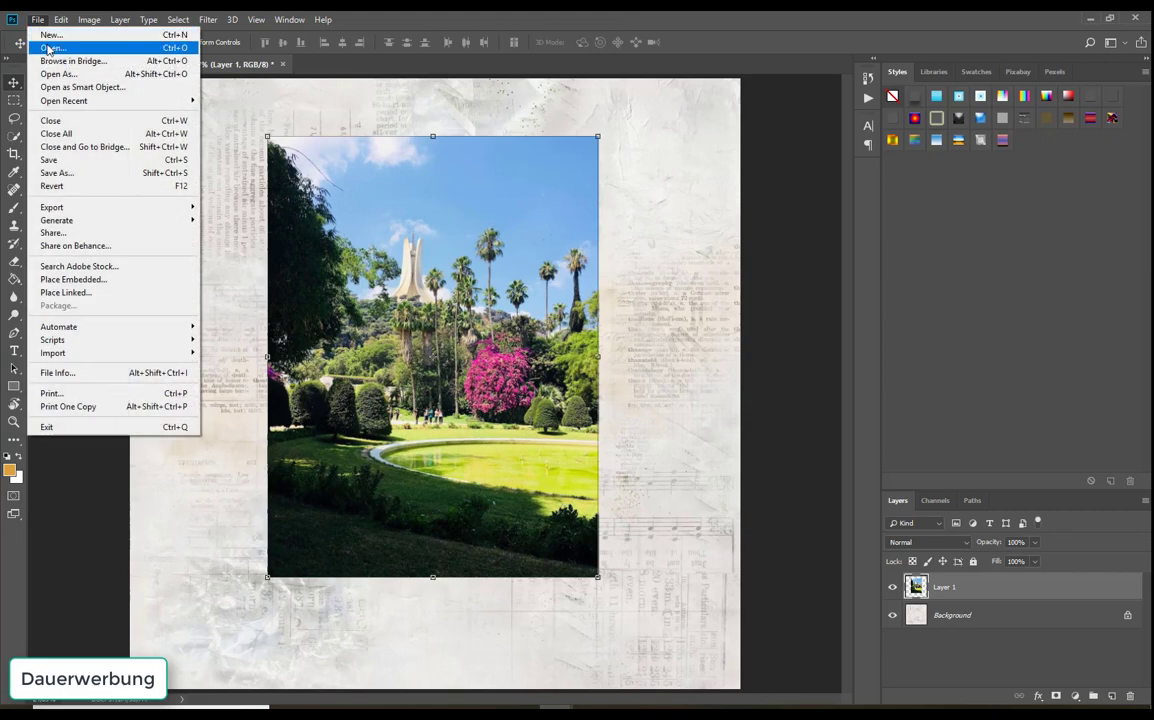
{"action": "left_click", "coordinate": [48, 48]}
{"action": "left_click", "coordinate": [463, 140]}
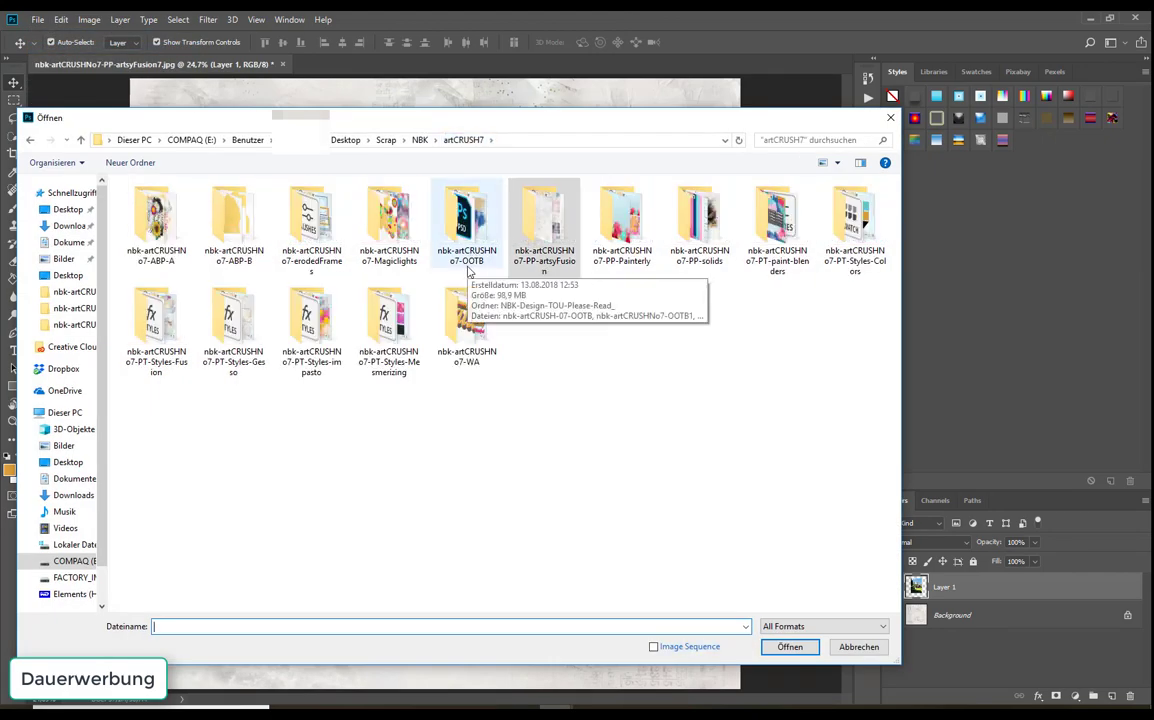
{"action": "double_click", "coordinate": [466, 225]}
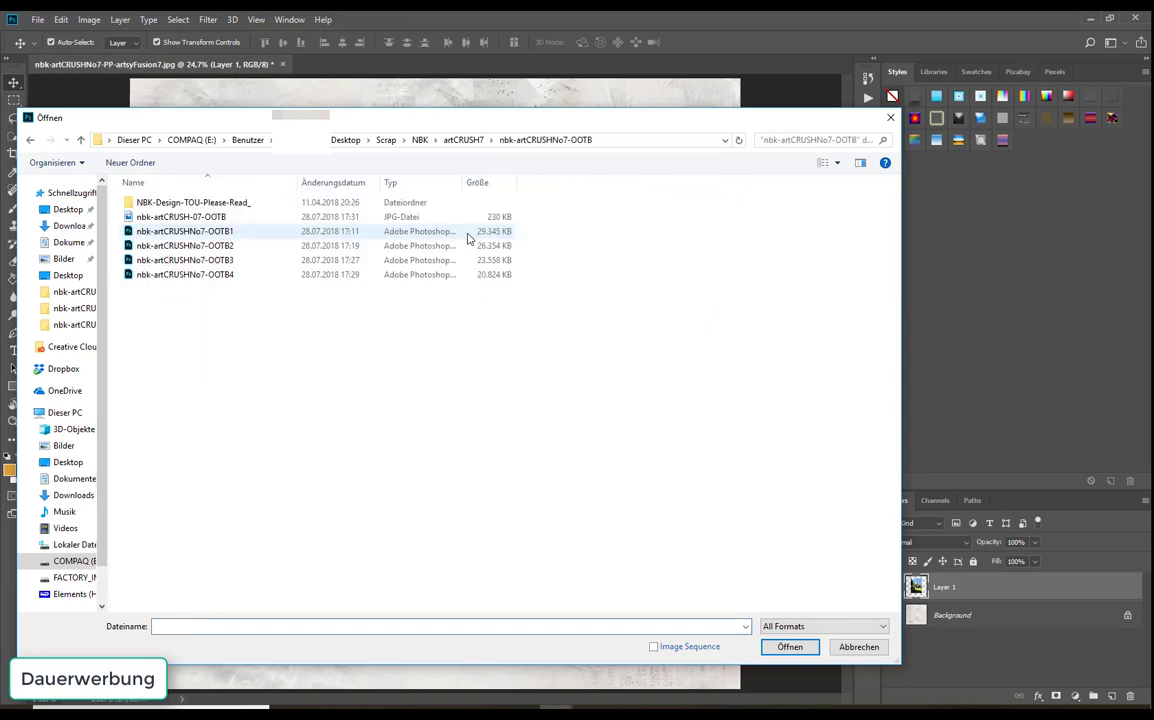
{"action": "left_click_drag", "start_coordinate": [243, 117], "coordinate": [263, 96]}
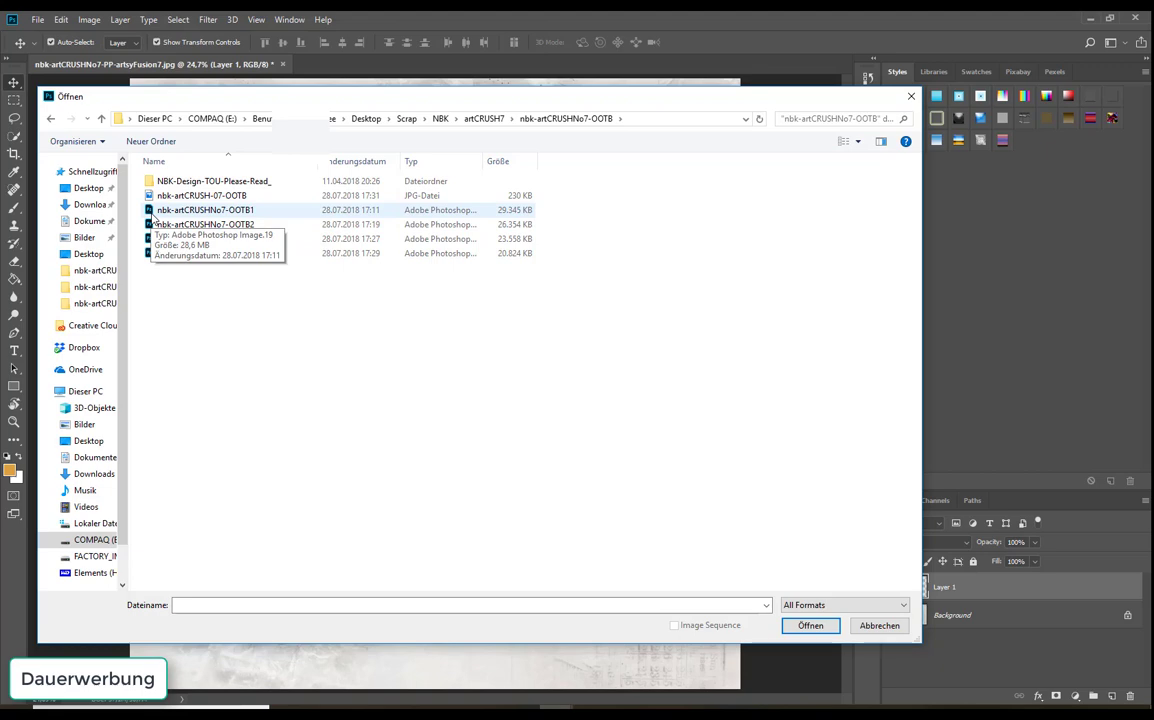
{"action": "left_click", "coordinate": [911, 96]}
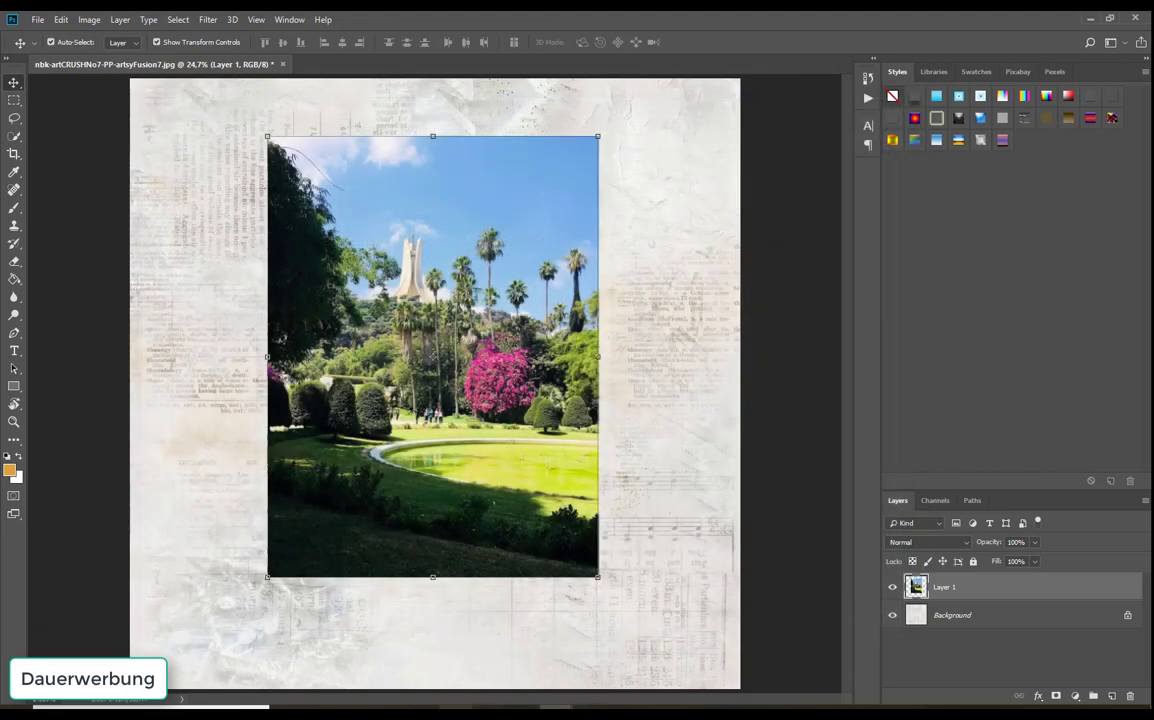
Switch to Adobe Bridge and open the template nbk-artCRUSHNo7-OOTB3.psd from the OOTB folder
{"action": "mouse_move", "coordinate": [455, 714]}
{"action": "left_click", "coordinate": [455, 650]}
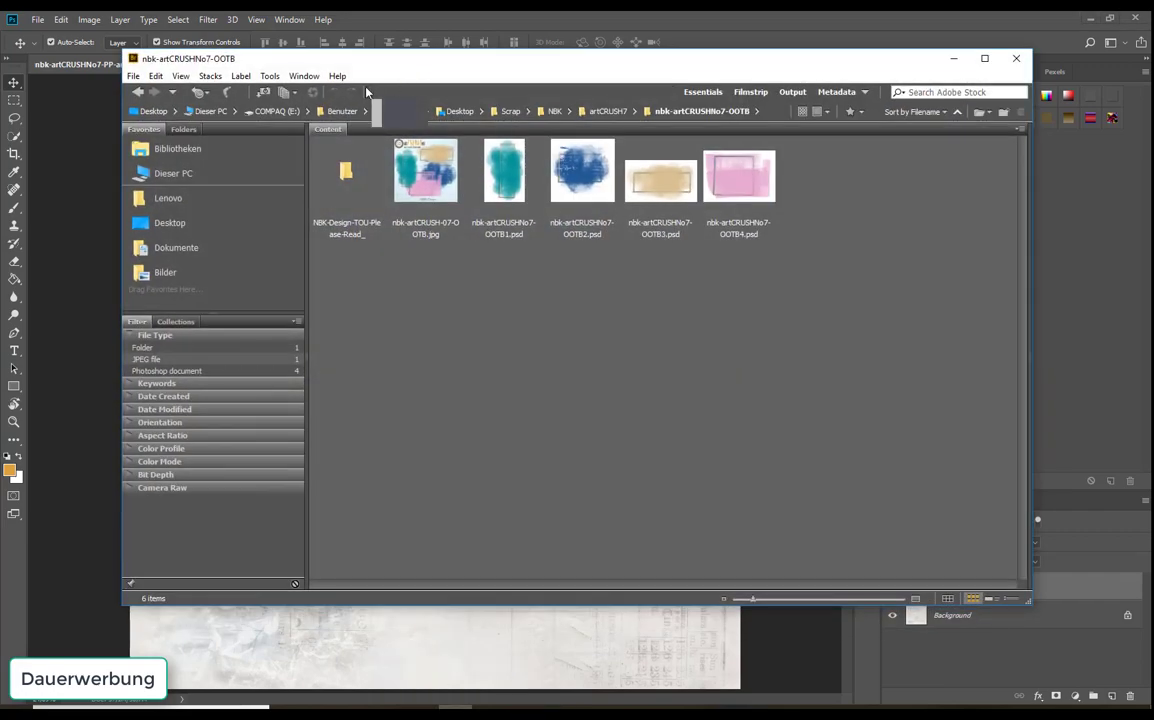
{"action": "left_click", "coordinate": [659, 195]}
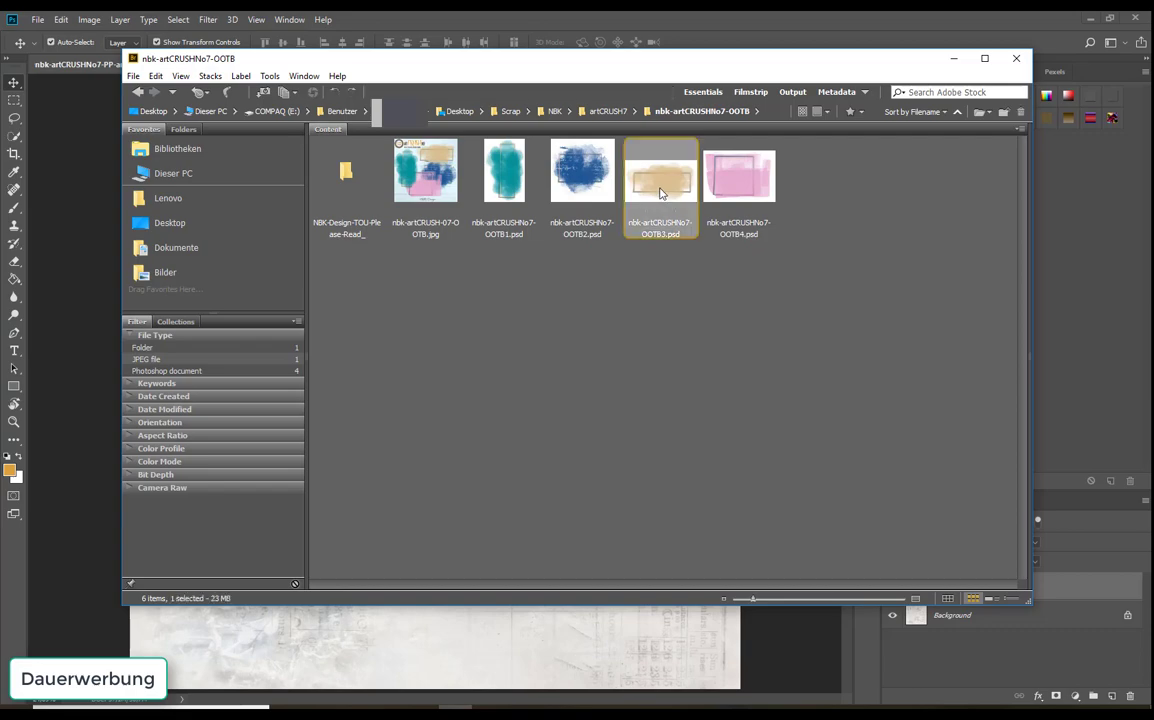
{"action": "double_click", "coordinate": [659, 195]}
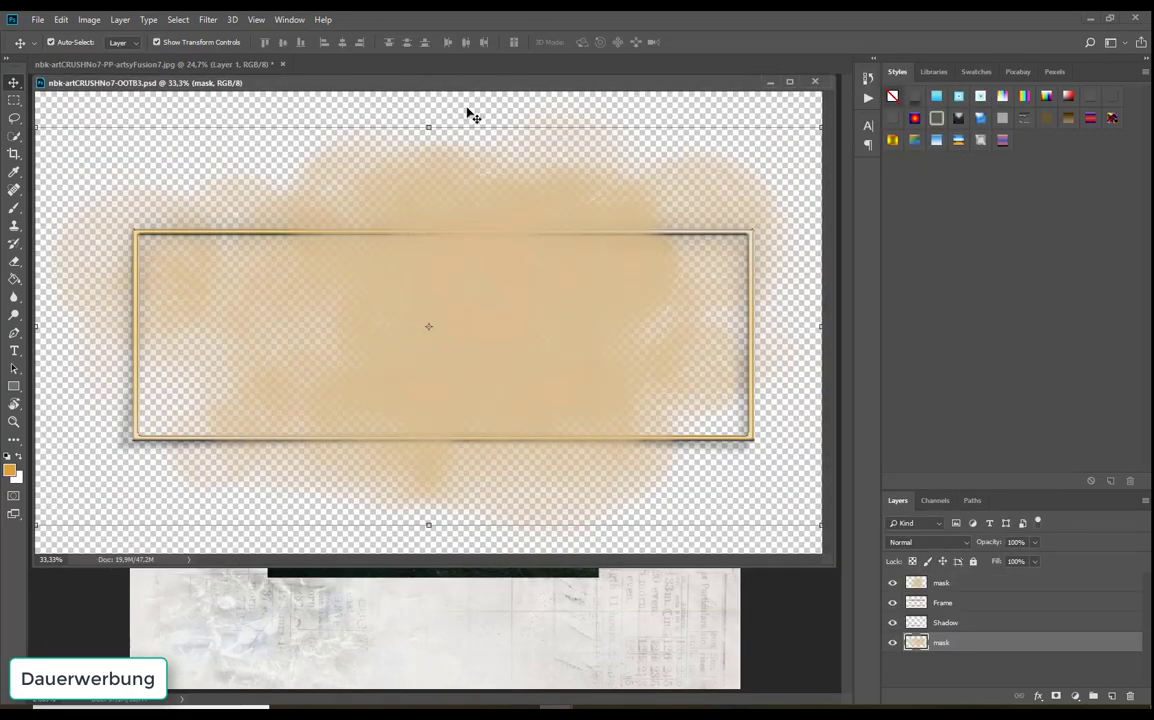
{"action": "left_click_drag", "start_coordinate": [465, 90], "coordinate": [482, 103]}
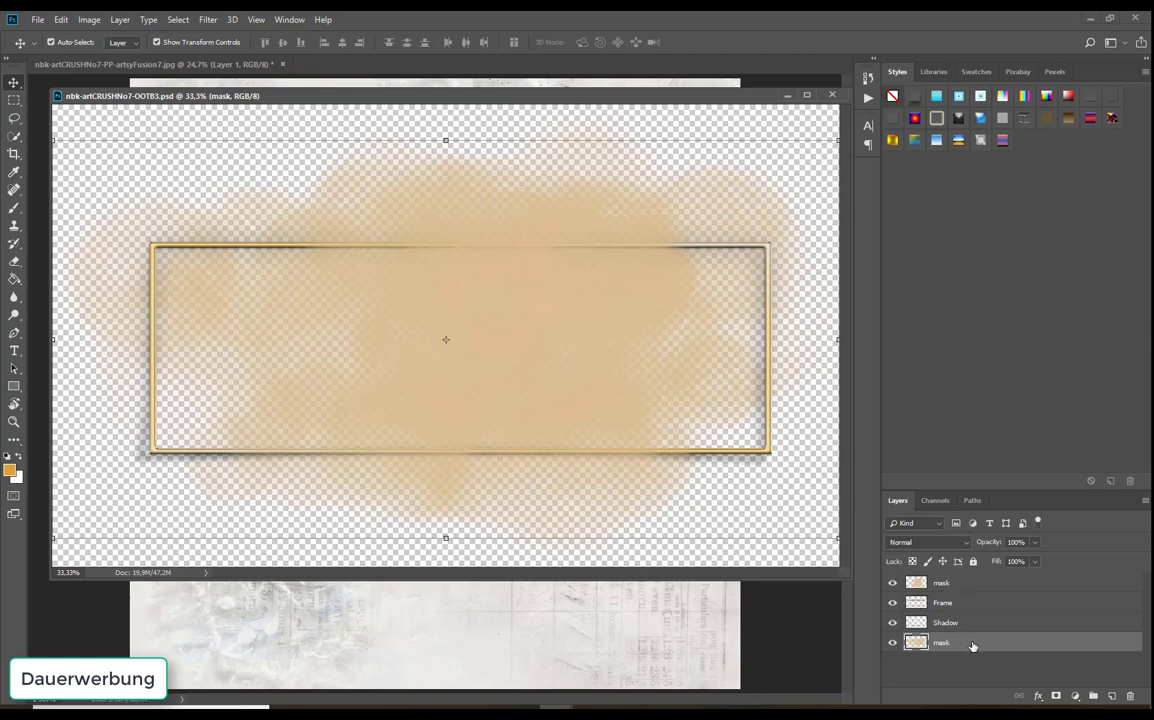
Copy all four template layers (both masks, Frame and Shadow) into the paper document and move them over the garden photo
{"action": "left_click", "coordinate": [951, 585], "text": "shift"}
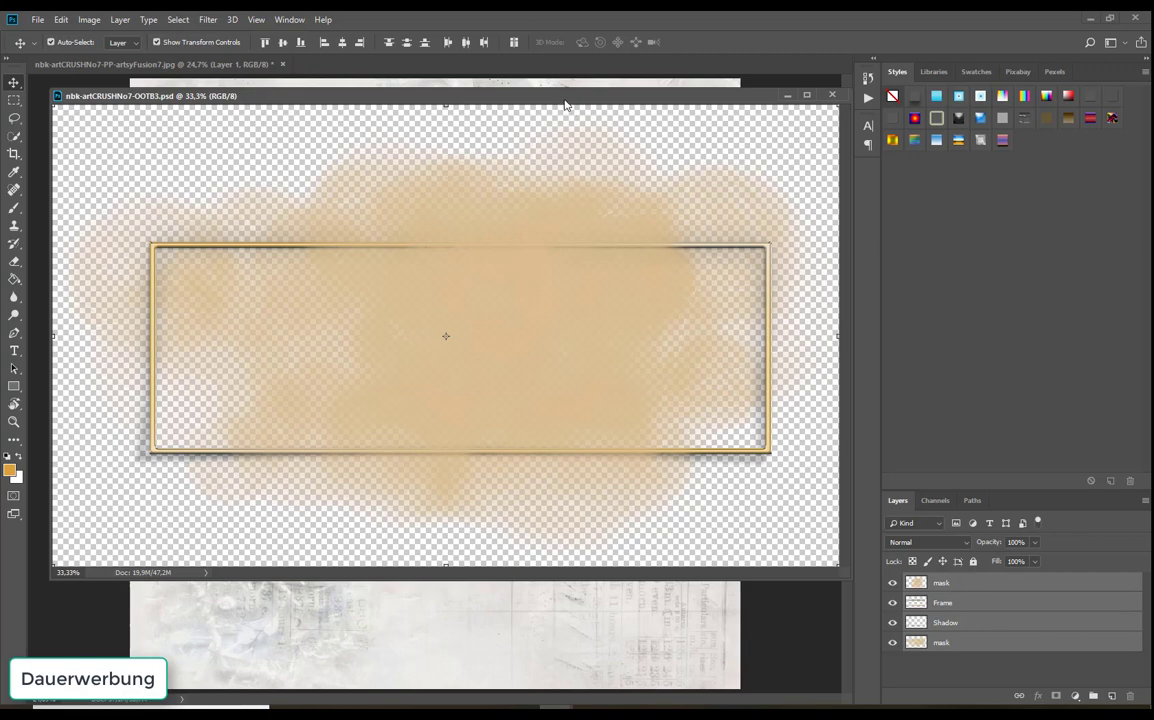
{"action": "left_click_drag", "start_coordinate": [515, 96], "coordinate": [512, 269]}
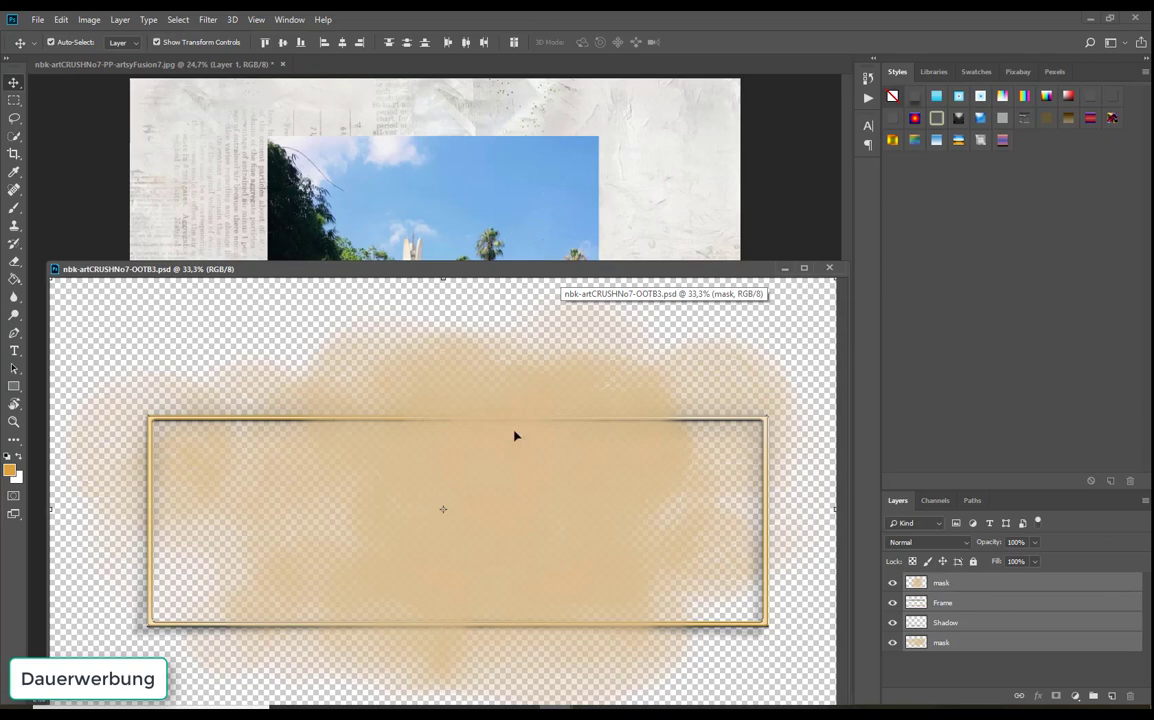
{"action": "left_click_drag", "start_coordinate": [515, 466], "coordinate": [516, 174]}
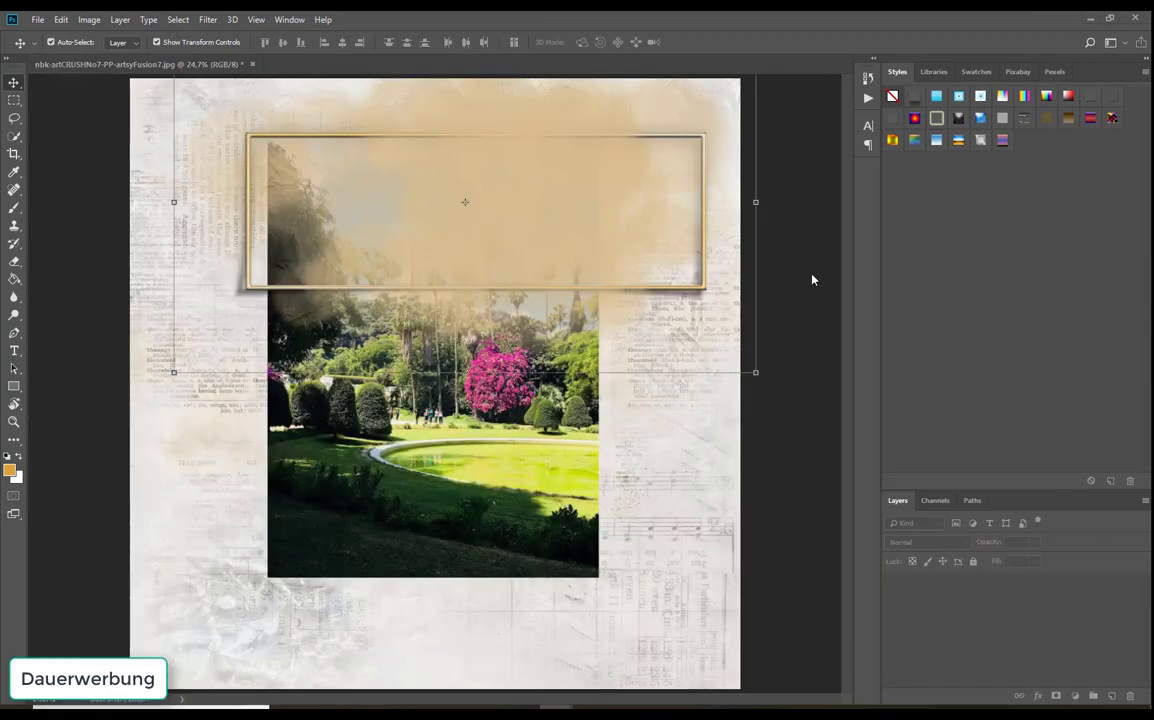
{"action": "left_click", "coordinate": [785, 268]}
{"action": "left_click_drag", "start_coordinate": [530, 210], "coordinate": [521, 364]}
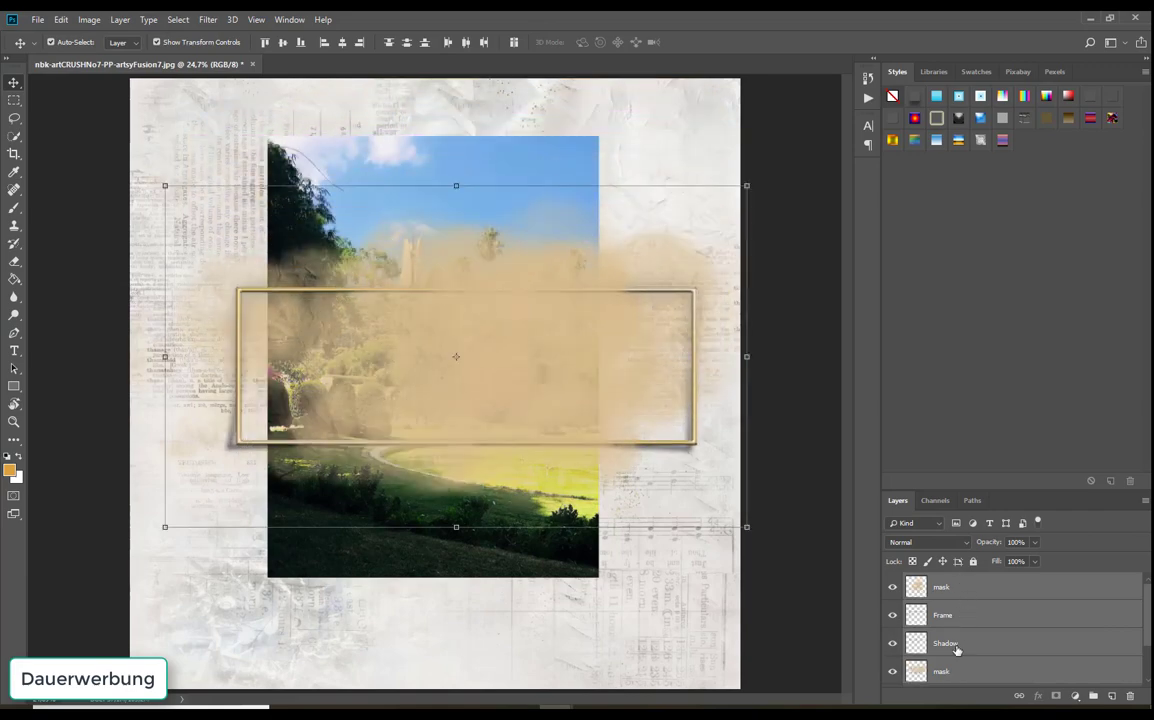
{"action": "left_click_drag", "start_coordinate": [577, 355], "coordinate": [530, 394]}
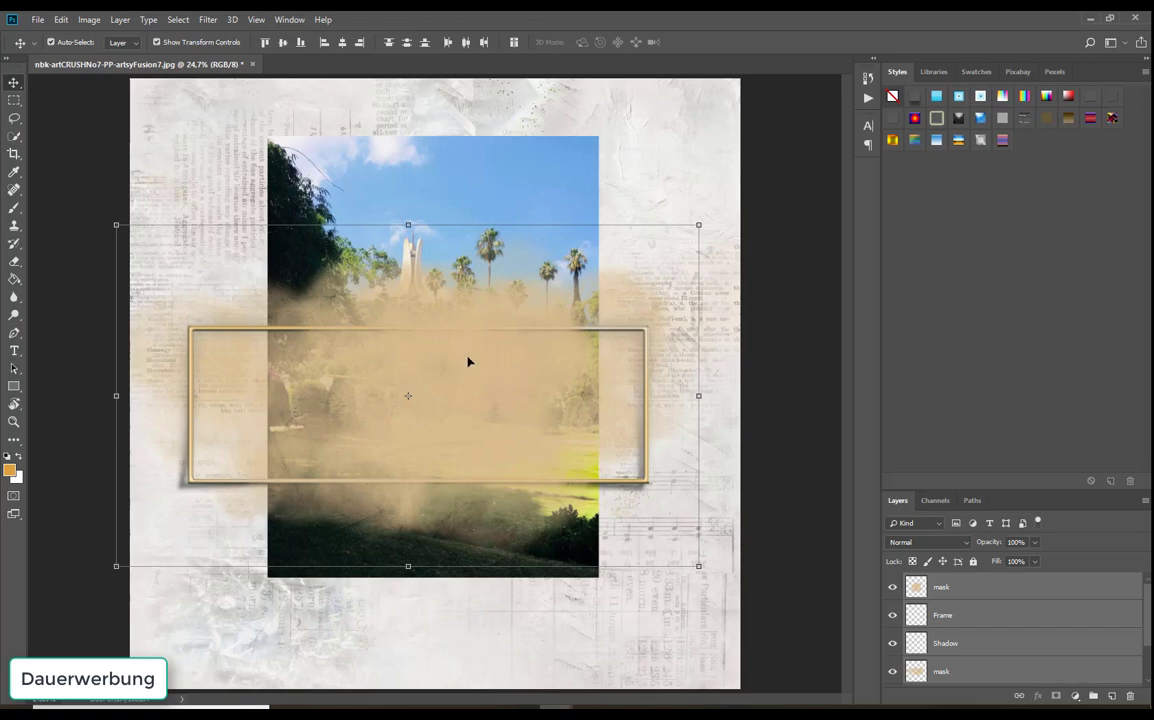
Rotate the four template layers 90° clockwise and centre them on the garden photo
{"action": "key", "text": "ctrl"}
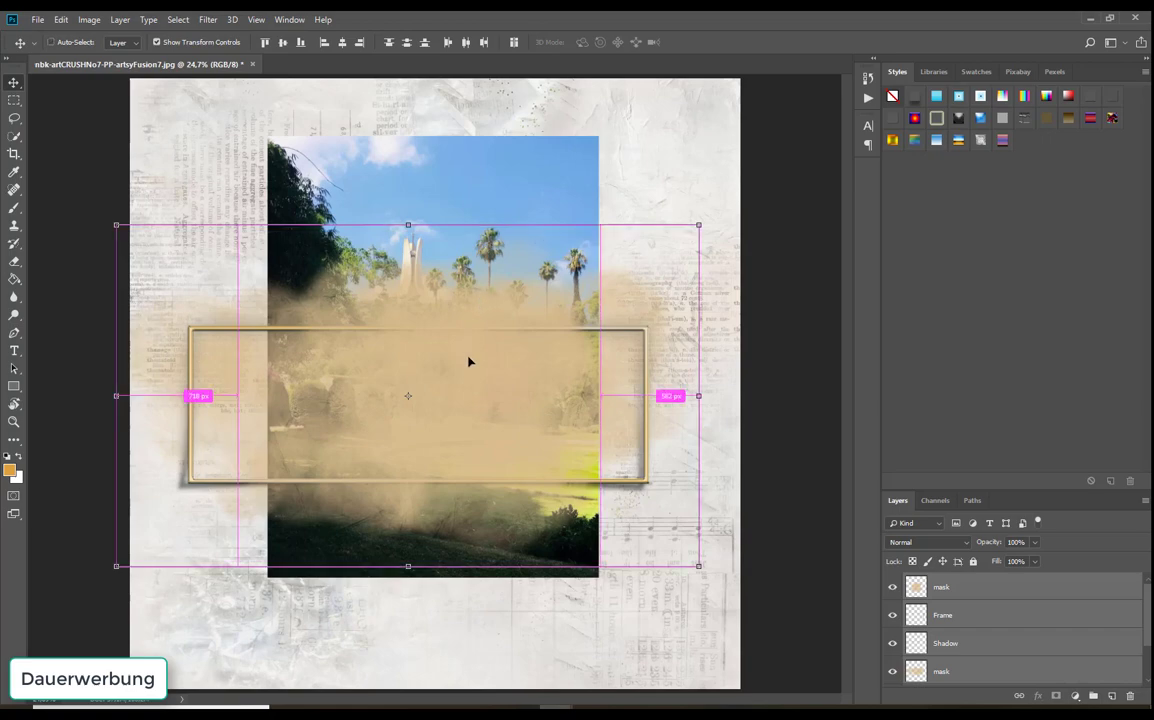
{"action": "key", "text": "ctrl+t"}
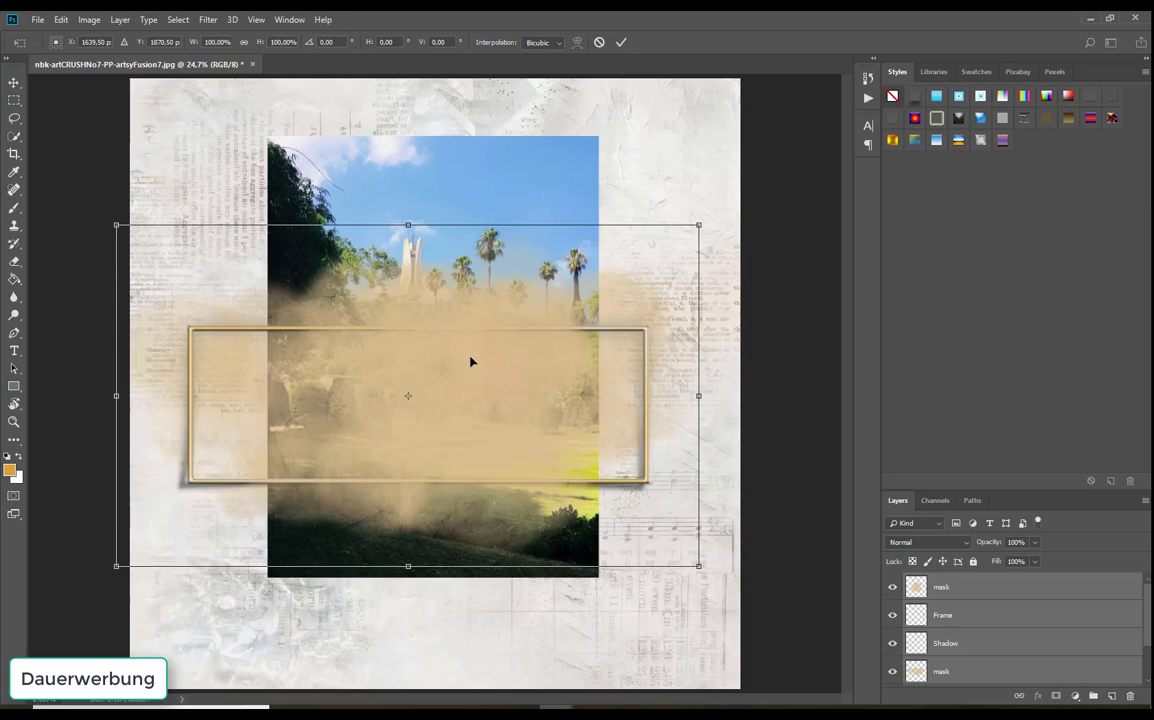
{"action": "right_click", "coordinate": [472, 361]}
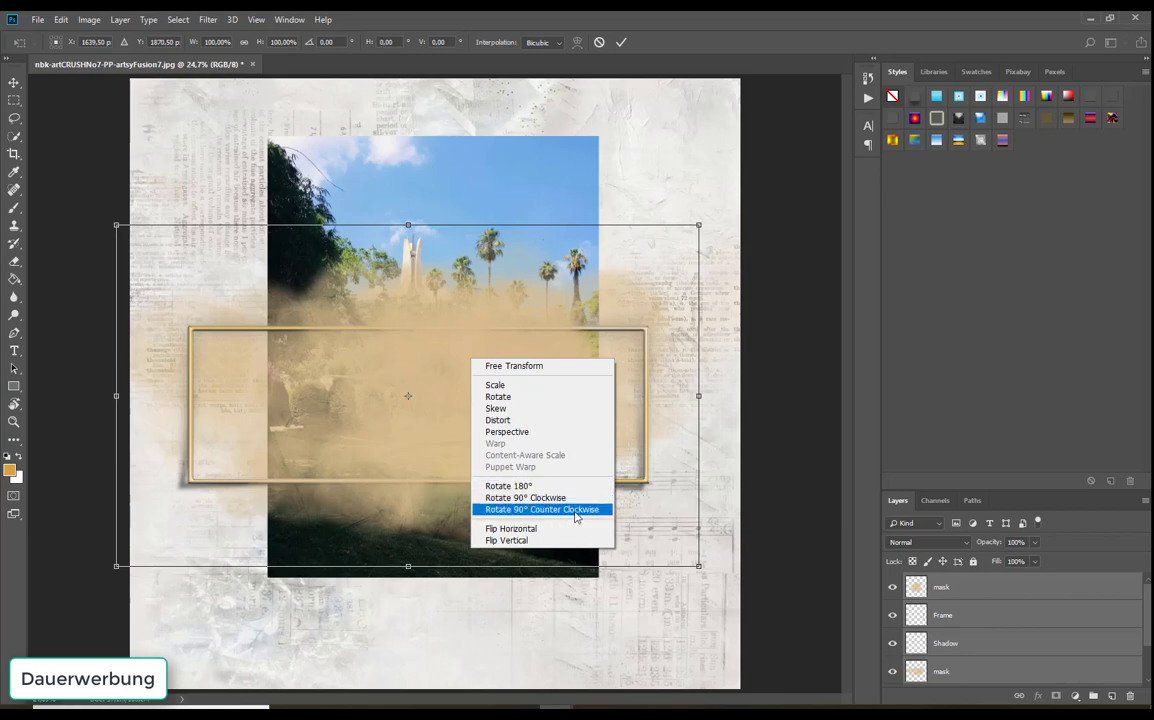
{"action": "left_click", "coordinate": [522, 497]}
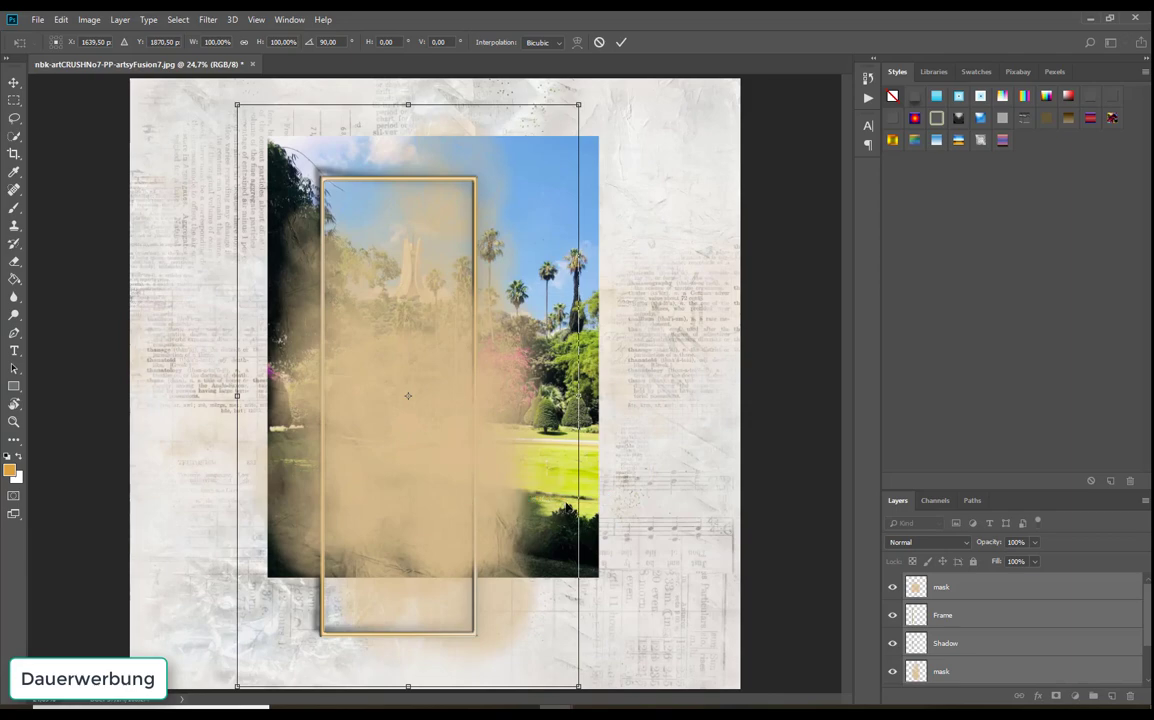
{"action": "left_click_drag", "start_coordinate": [436, 462], "coordinate": [461, 418]}
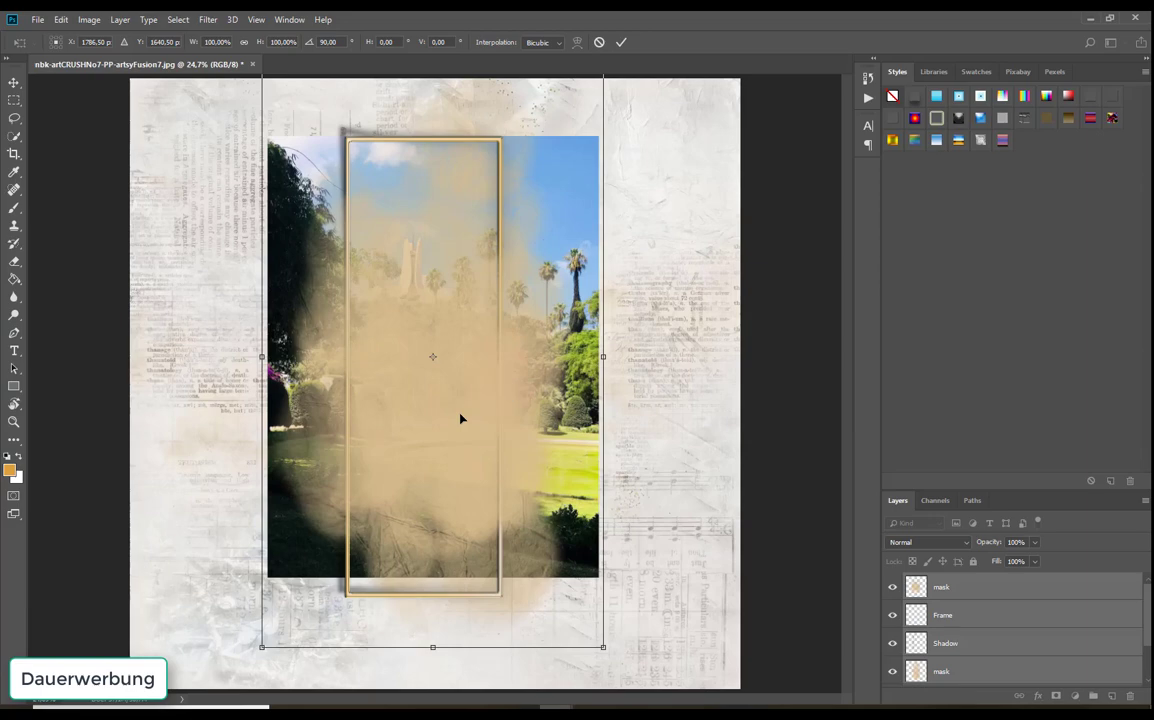
{"action": "left_click", "coordinate": [621, 44]}
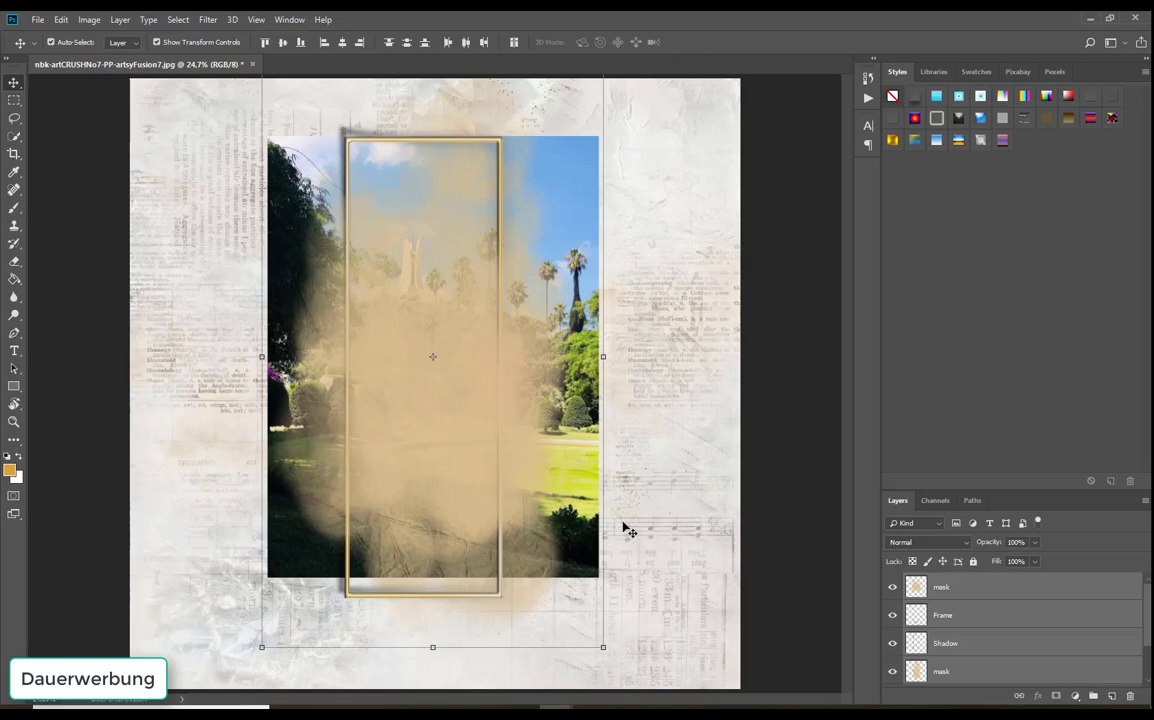
Scale the garden photo on Layer 1 to about 122.4% and centre it behind the frame near X 1800, Y 1800 px
{"action": "scroll", "coordinate": [996, 654], "scroll_direction": "down", "scroll_amount": 2}
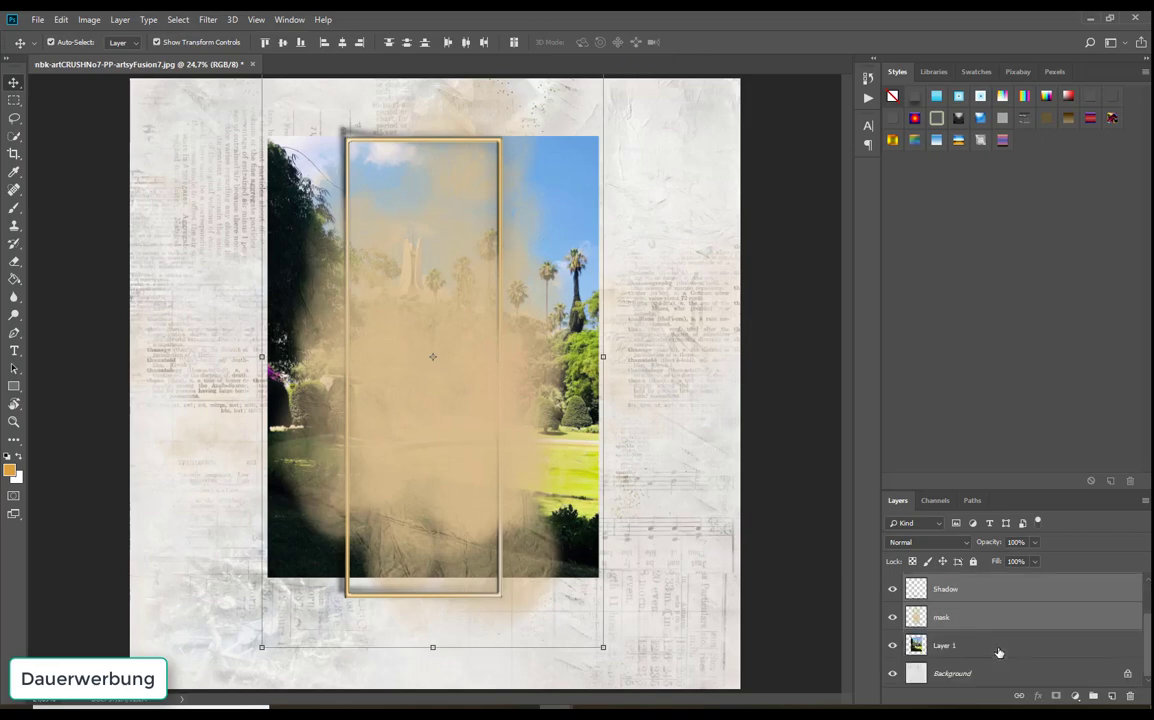
{"action": "left_click", "coordinate": [945, 653]}
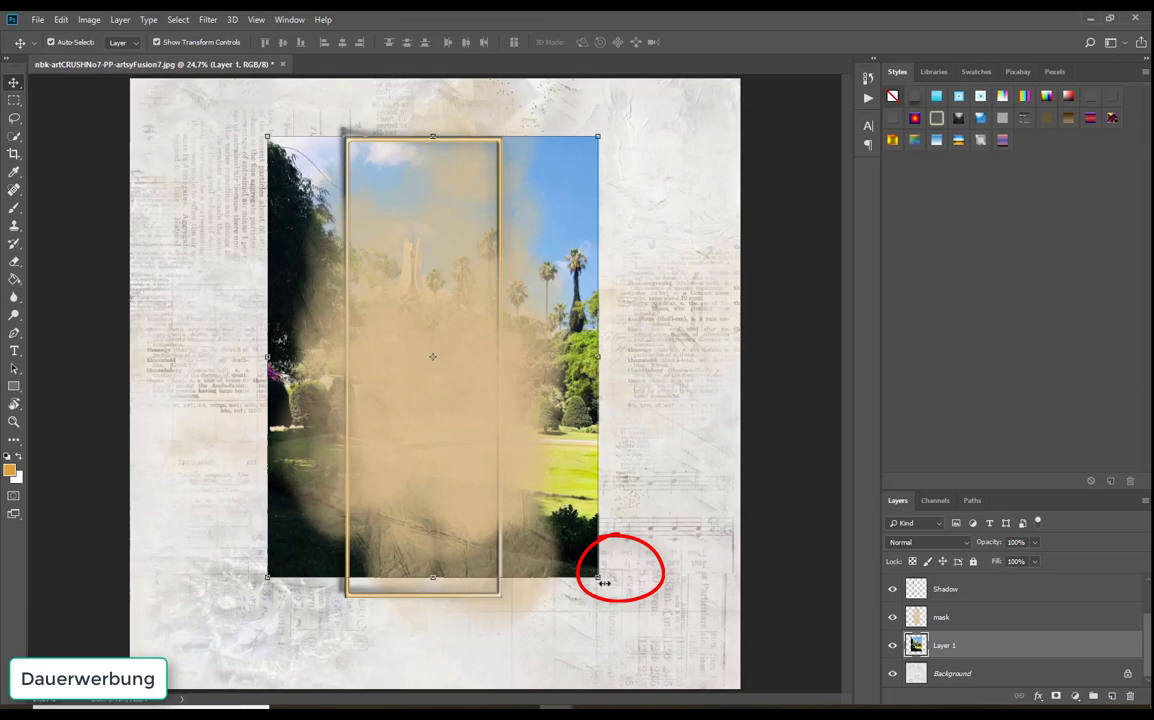
{"action": "left_click_drag", "start_coordinate": [598, 577], "coordinate": [699, 656]}
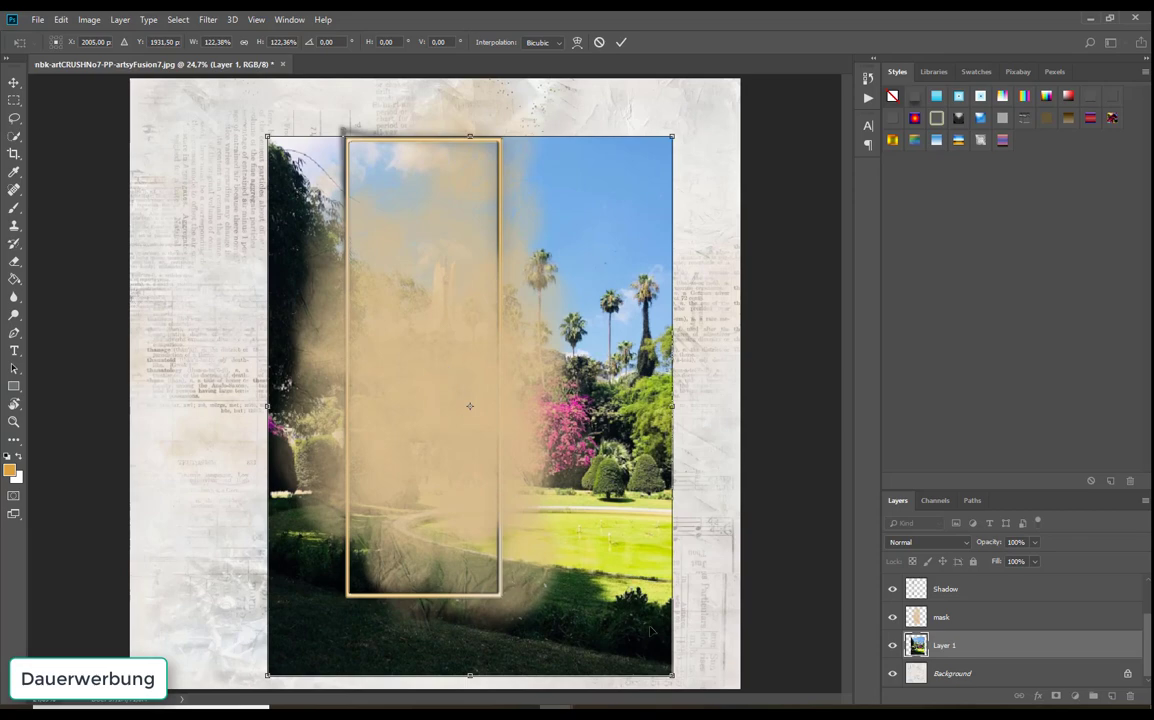
{"action": "left_click_drag", "start_coordinate": [648, 624], "coordinate": [608, 602]}
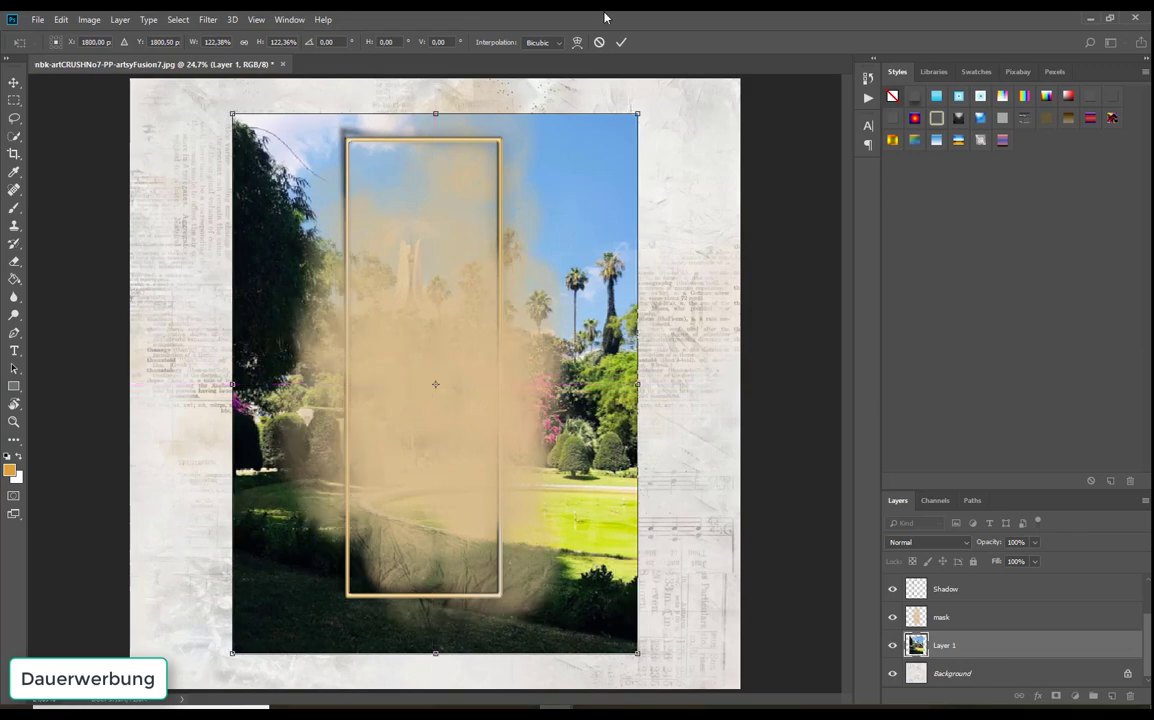
{"action": "left_click", "coordinate": [621, 42]}
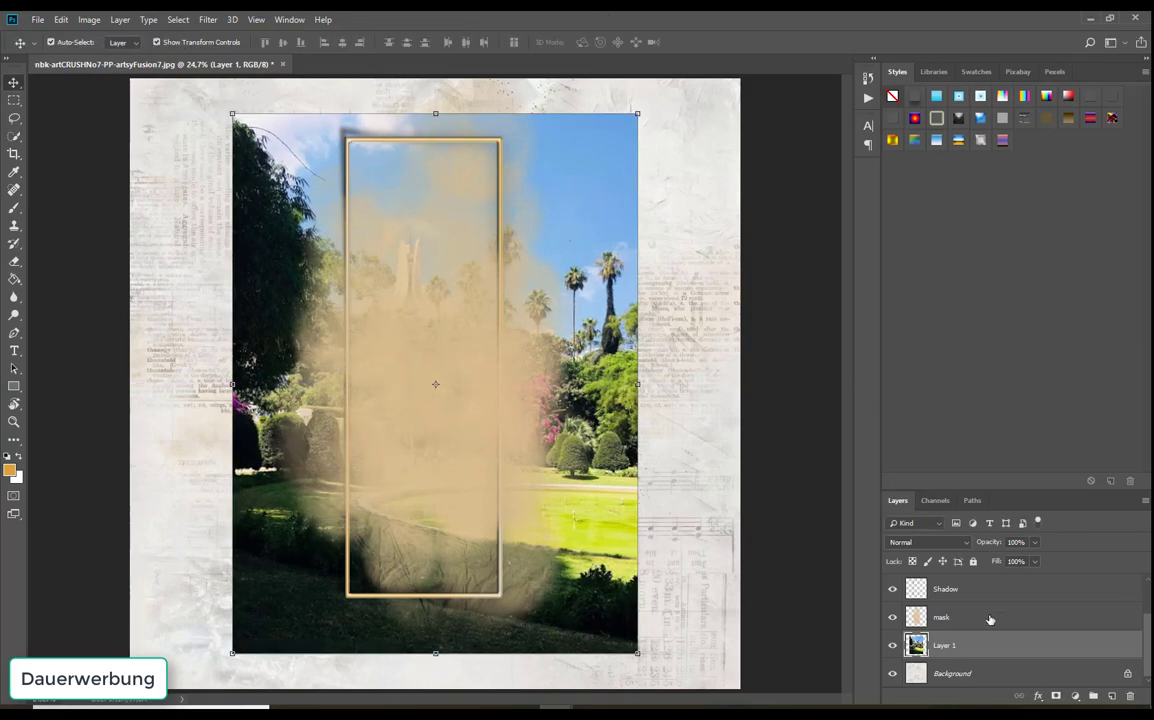
Duplicate the garden photo layer and place the copy at the top of the layer stack, above the upper mask
{"action": "scroll", "coordinate": [1149, 652], "scroll_direction": "up", "scroll_amount": 1}
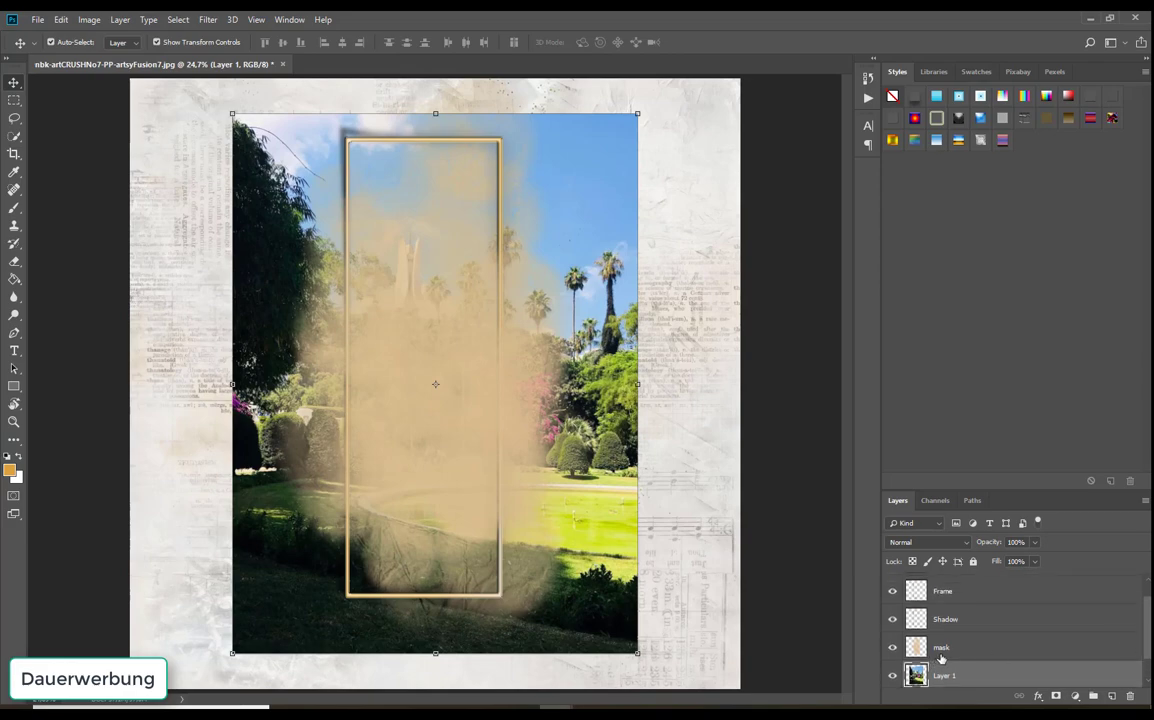
{"action": "scroll", "coordinate": [1090, 630], "scroll_direction": "up", "scroll_amount": 1}
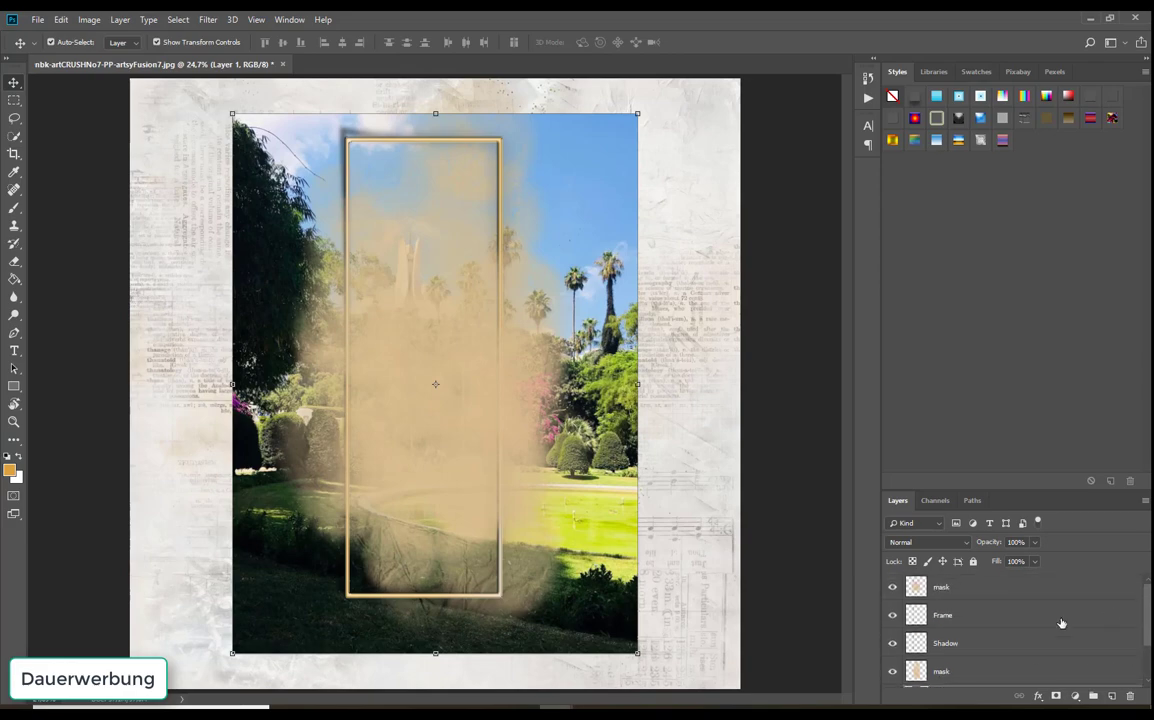
{"action": "scroll", "coordinate": [938, 617], "scroll_direction": "down", "scroll_amount": 1}
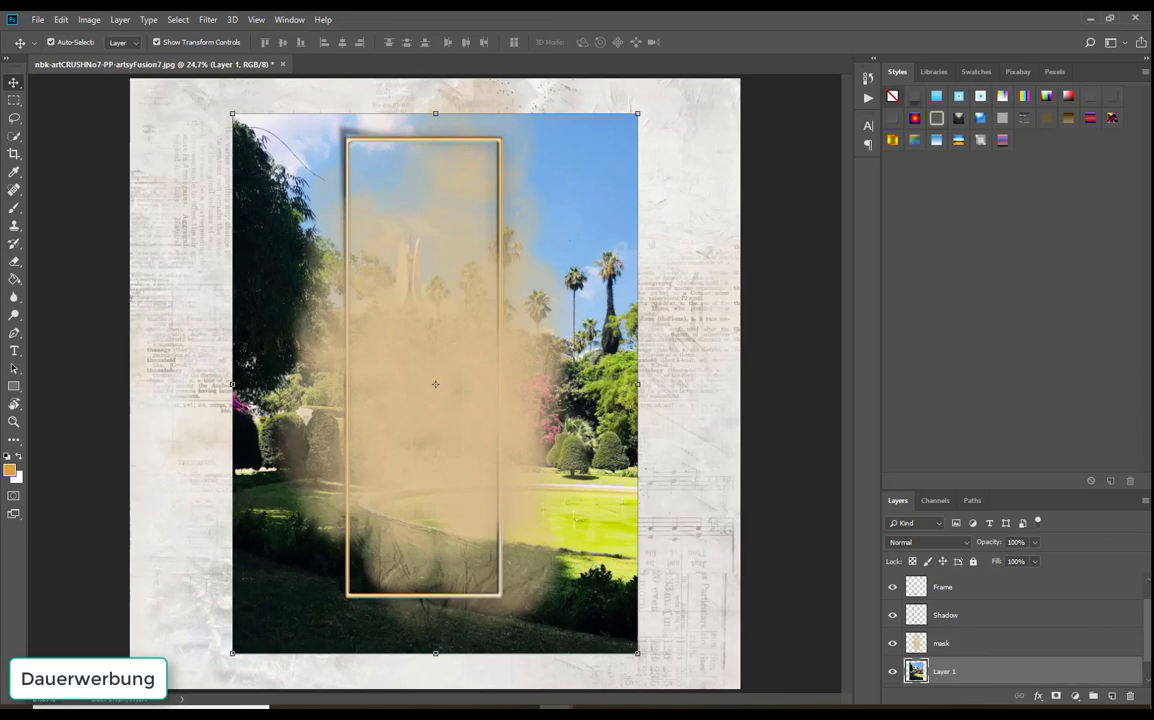
{"action": "scroll", "coordinate": [1063, 643], "scroll_direction": "down", "scroll_amount": 1}
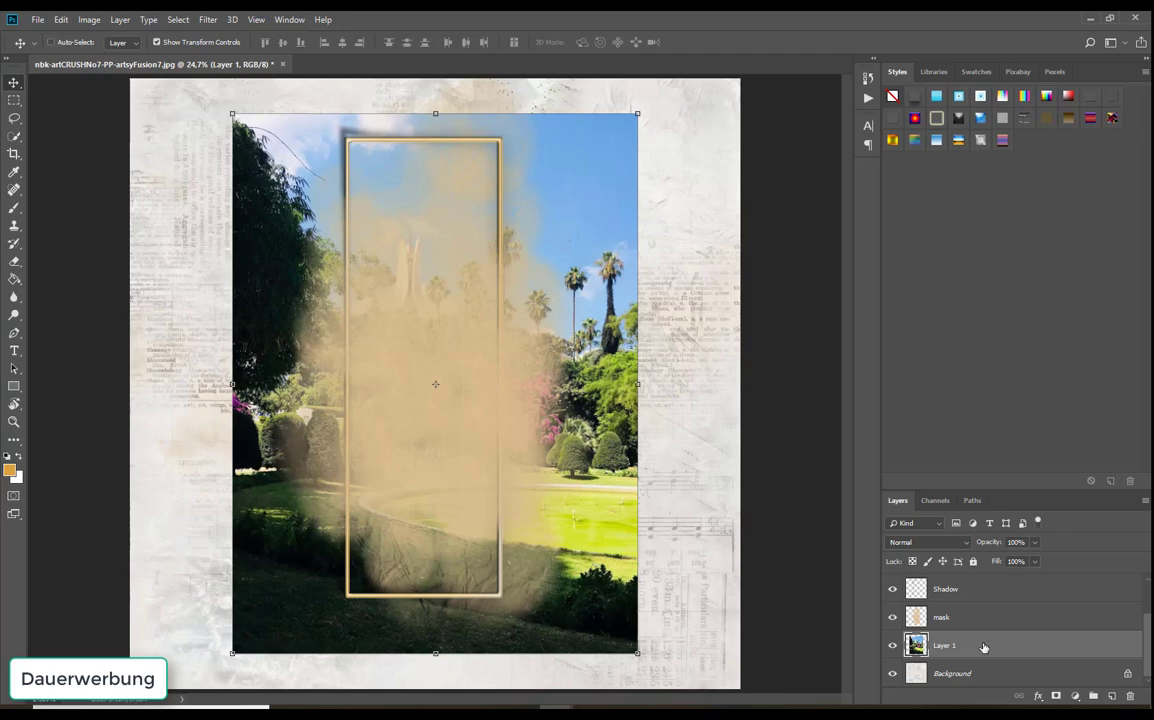
{"action": "key", "text": "ctrl+j"}
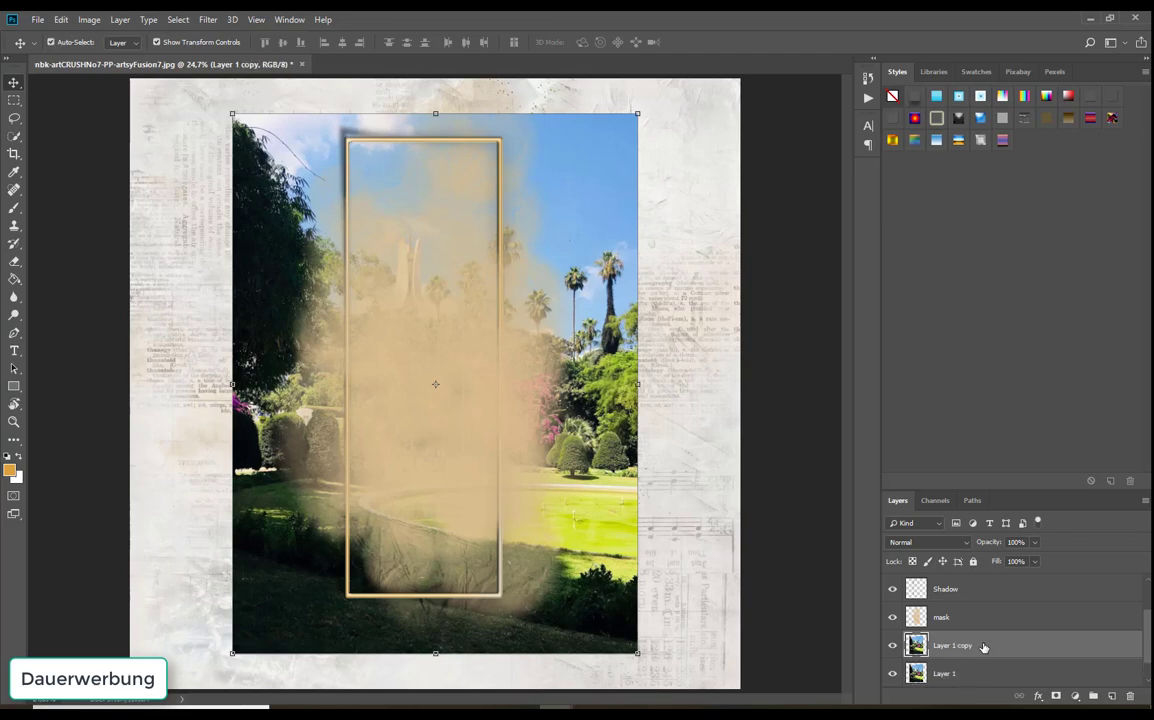
{"action": "left_click_drag", "start_coordinate": [986, 648], "coordinate": [989, 582]}
Place the original garden photo layer directly above the lower mask and clip it to that mask
{"action": "scroll", "coordinate": [980, 663], "scroll_direction": "down", "scroll_amount": 1}
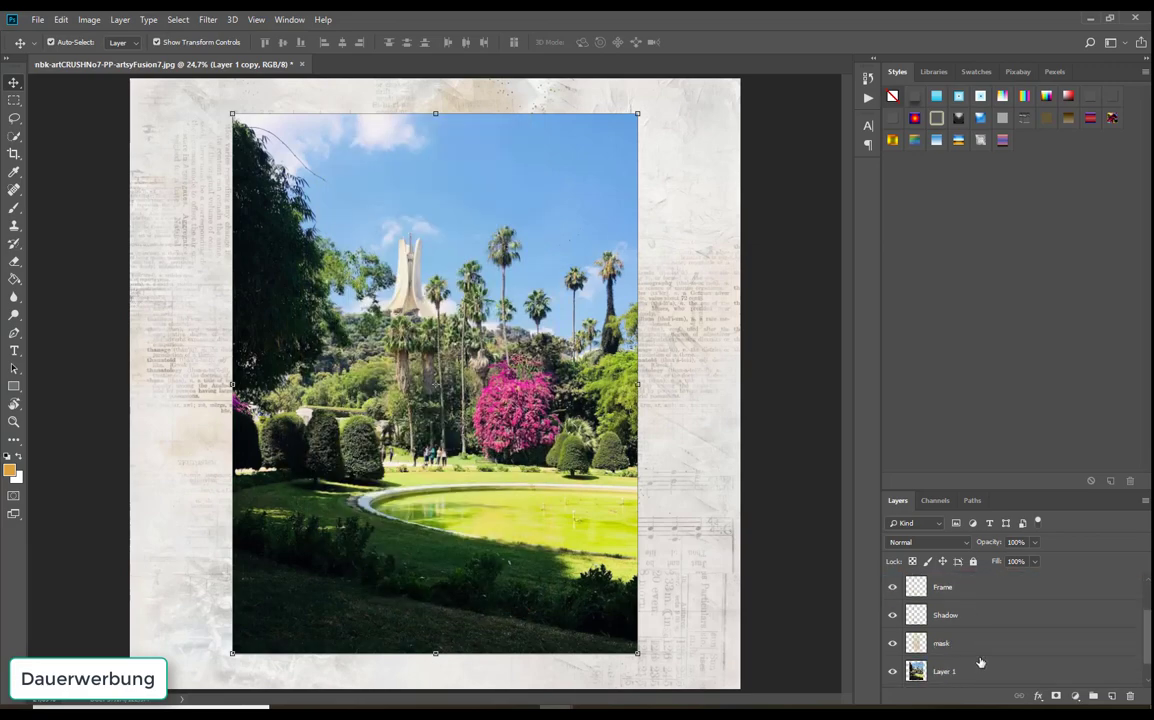
{"action": "scroll", "coordinate": [980, 663], "scroll_direction": "down", "scroll_amount": 1}
{"action": "left_click", "coordinate": [984, 648]}
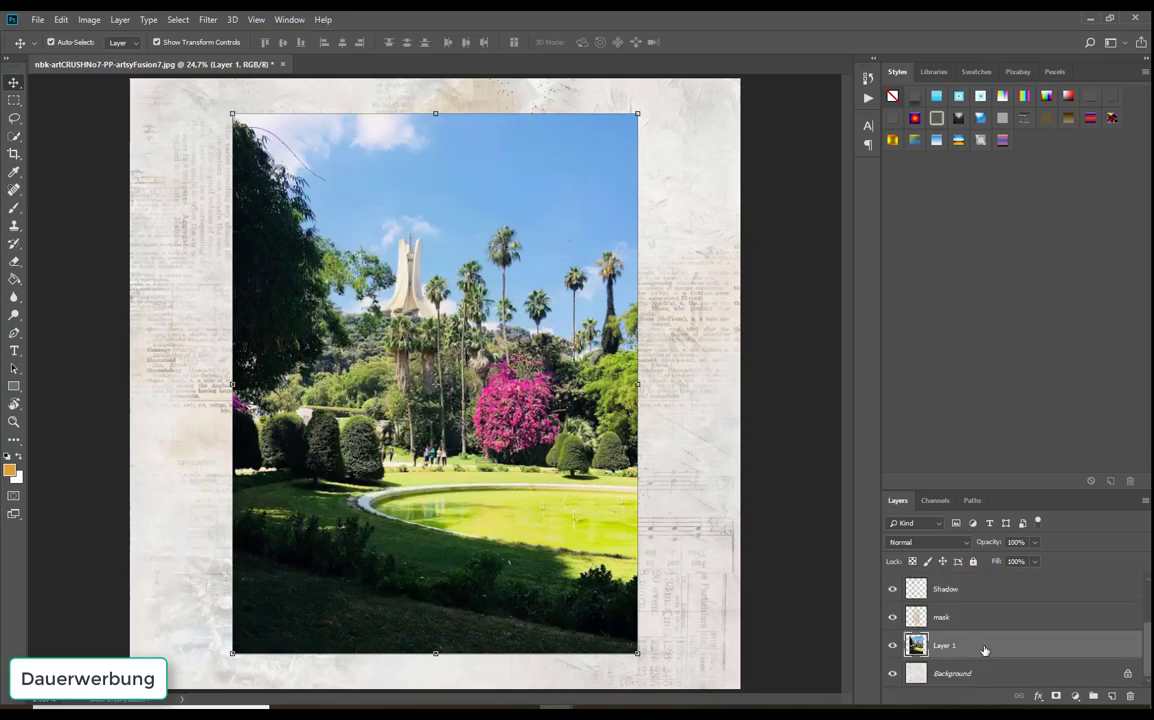
{"action": "left_click_drag", "start_coordinate": [984, 648], "coordinate": [970, 615]}
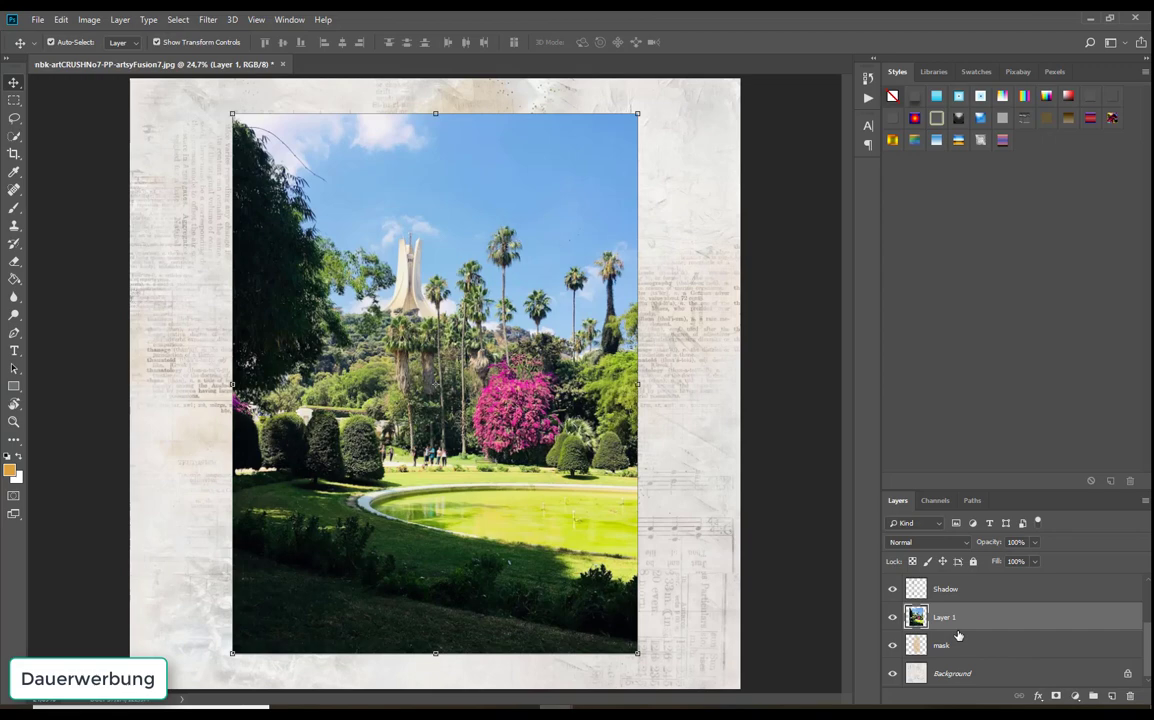
{"action": "left_click_drag", "start_coordinate": [958, 633], "coordinate": [954, 626]}
{"action": "left_click", "coordinate": [955, 626], "text": "alt"}
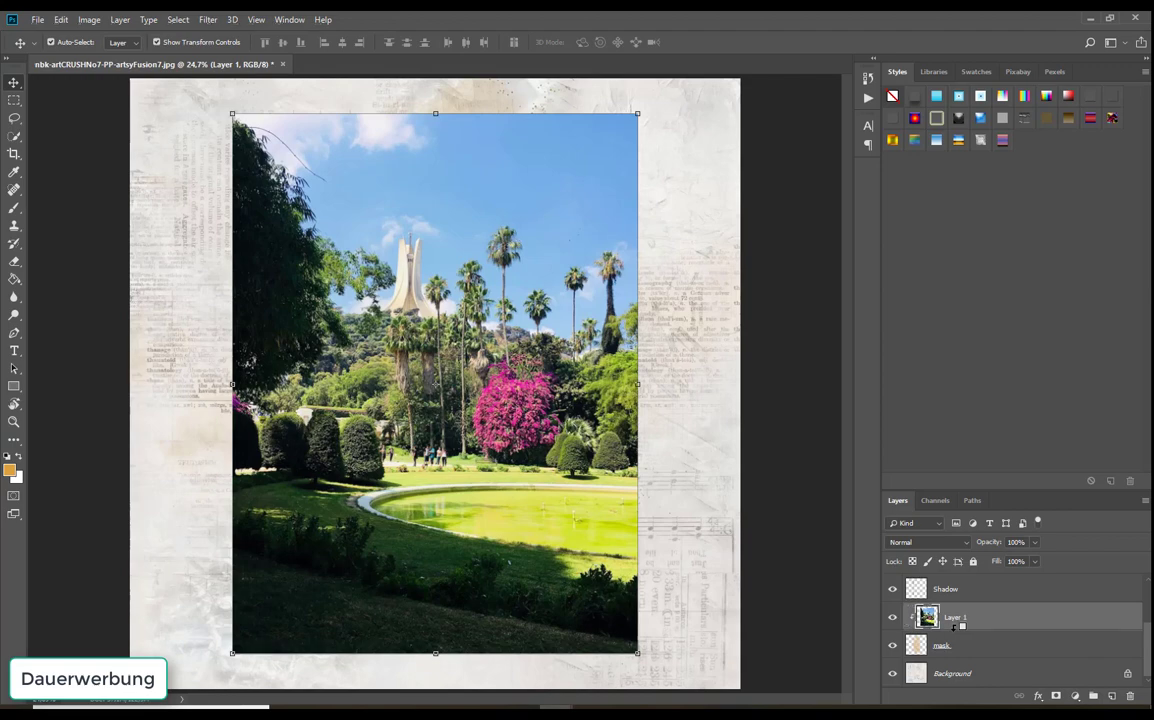
Clip the garden photo copy to the upper mask layer
{"action": "scroll", "coordinate": [1005, 645], "scroll_direction": "up", "scroll_amount": 4}
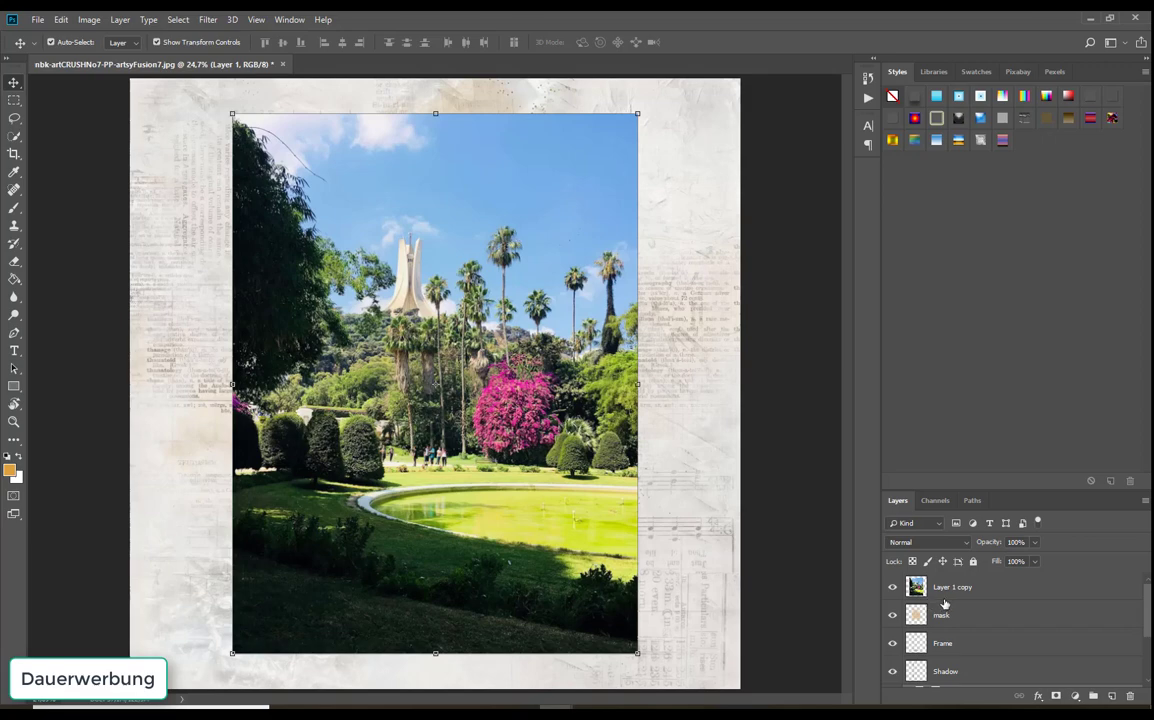
{"action": "left_click_drag", "start_coordinate": [944, 604], "coordinate": [942, 597]}
{"action": "left_click", "coordinate": [943, 596], "text": "alt"}
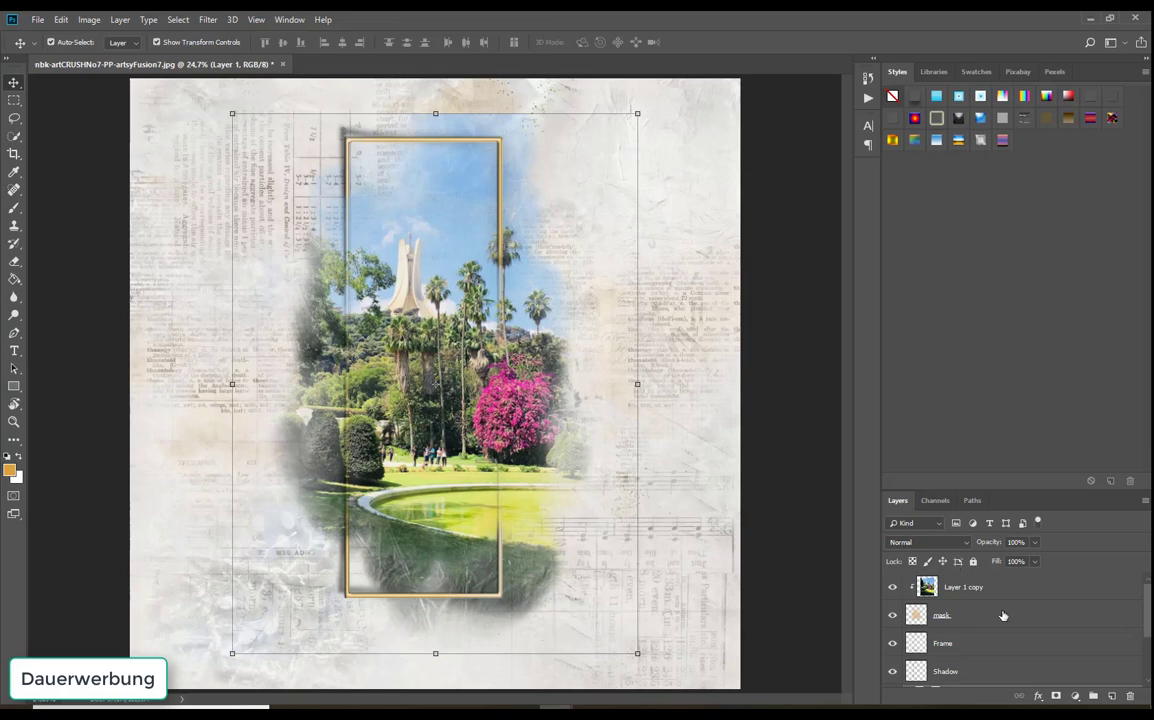
Apply a Black & White adjustment to Layer 1 with Reds 215, Yellows -8, Greens 6, Cyans 60, Blues 185 and Magentas 228
{"action": "scroll", "coordinate": [1003, 615], "scroll_direction": "down", "scroll_amount": 2}
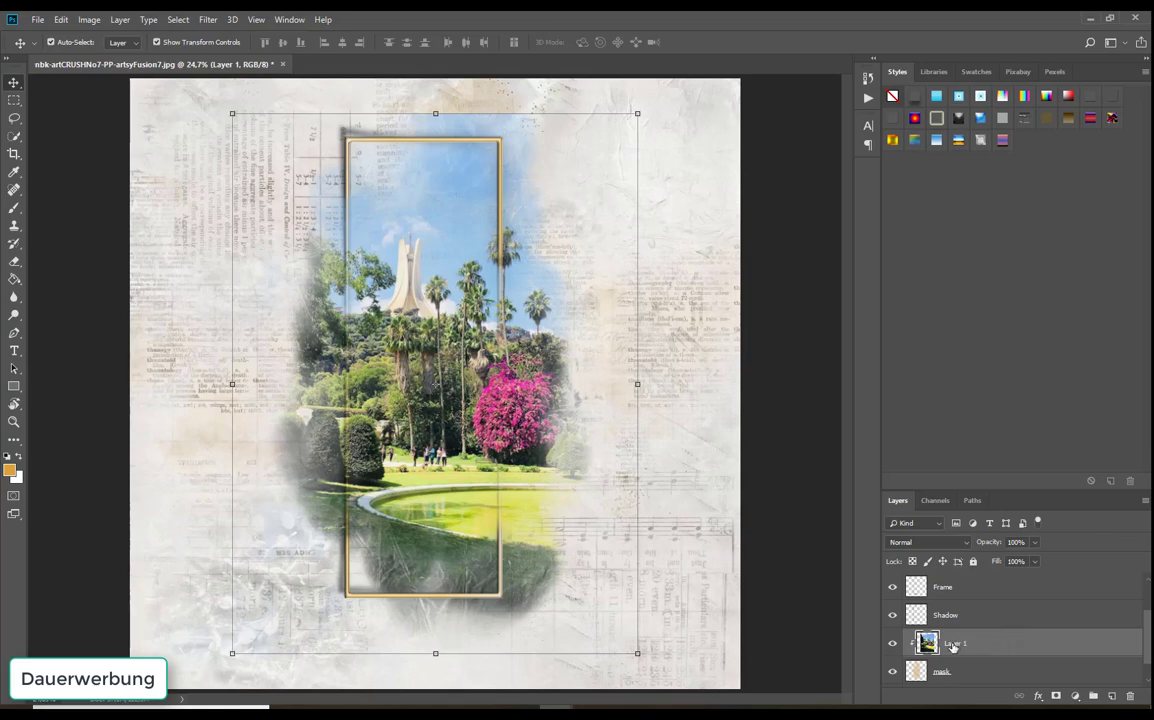
{"action": "scroll", "coordinate": [967, 644], "scroll_direction": "down", "scroll_amount": 1}
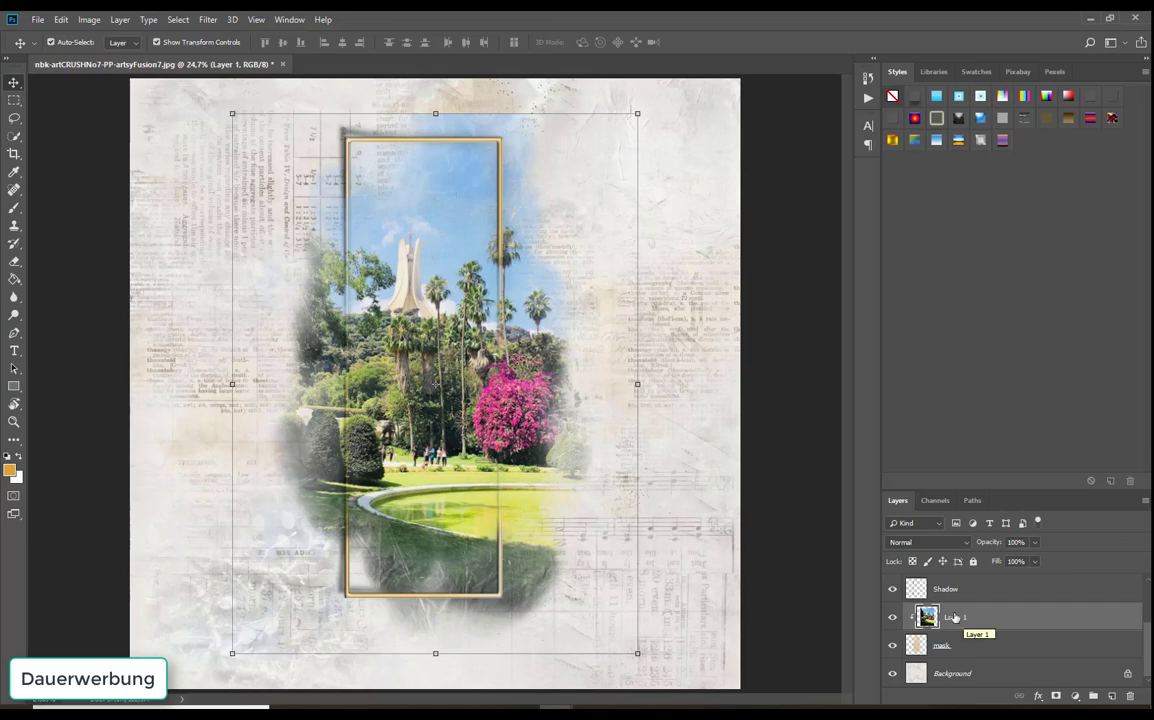
{"action": "left_click", "coordinate": [89, 20]}
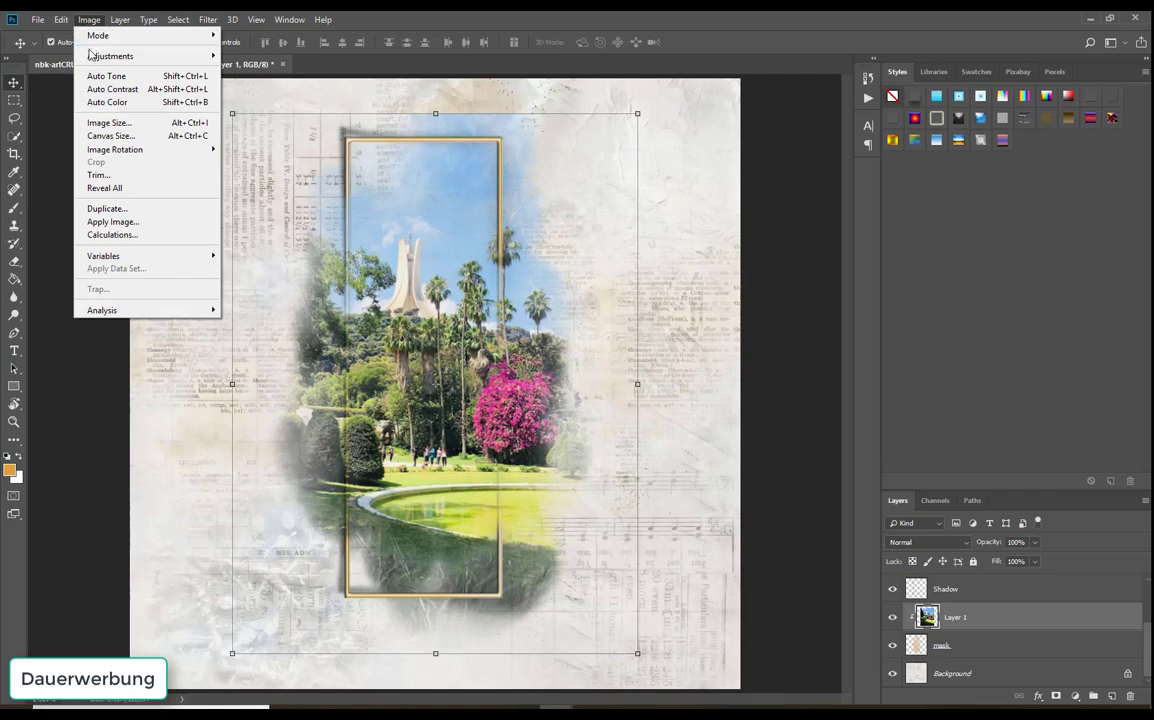
{"action": "mouse_move", "coordinate": [90, 56]}
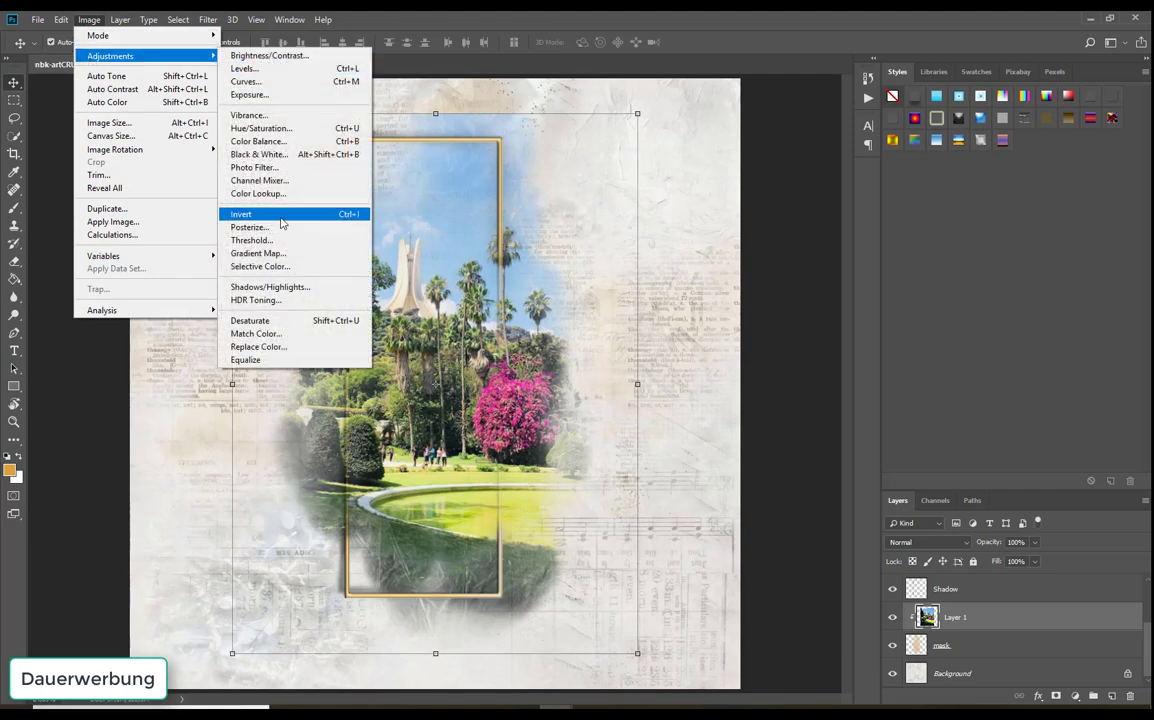
{"action": "left_click", "coordinate": [276, 157]}
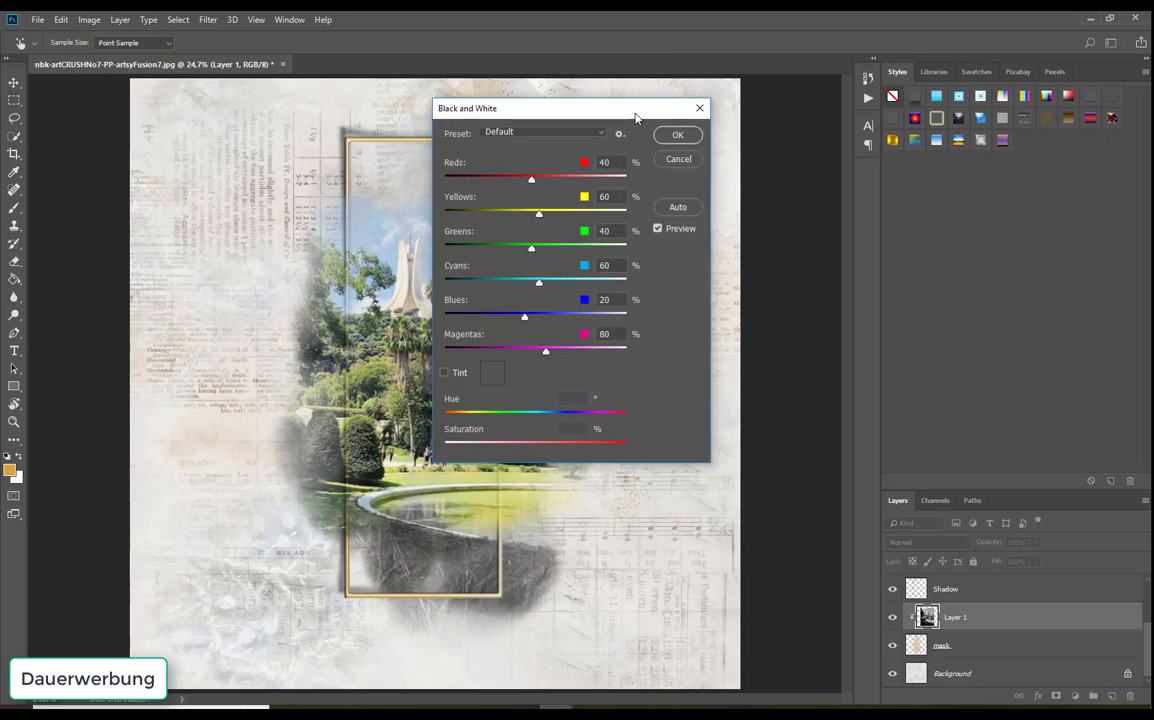
{"action": "left_click_drag", "start_coordinate": [636, 111], "coordinate": [743, 104]}
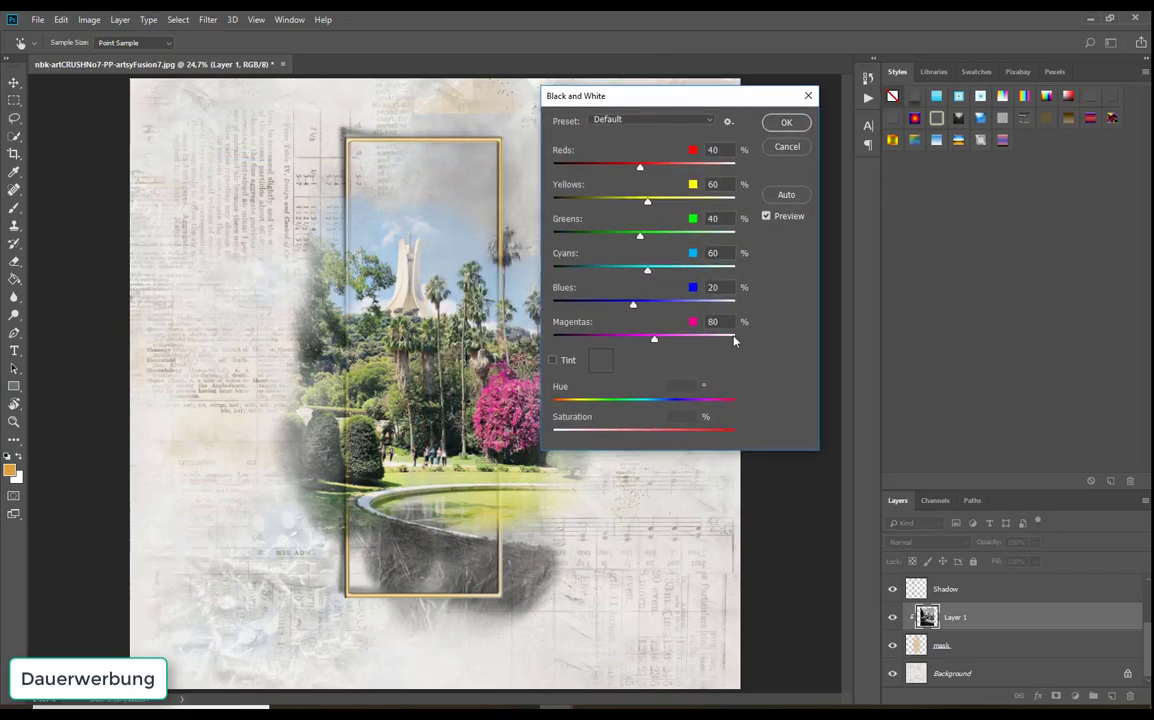
{"action": "left_click_drag", "start_coordinate": [655, 339], "coordinate": [689, 339]}
{"action": "left_click_drag", "start_coordinate": [633, 304], "coordinate": [680, 305]}
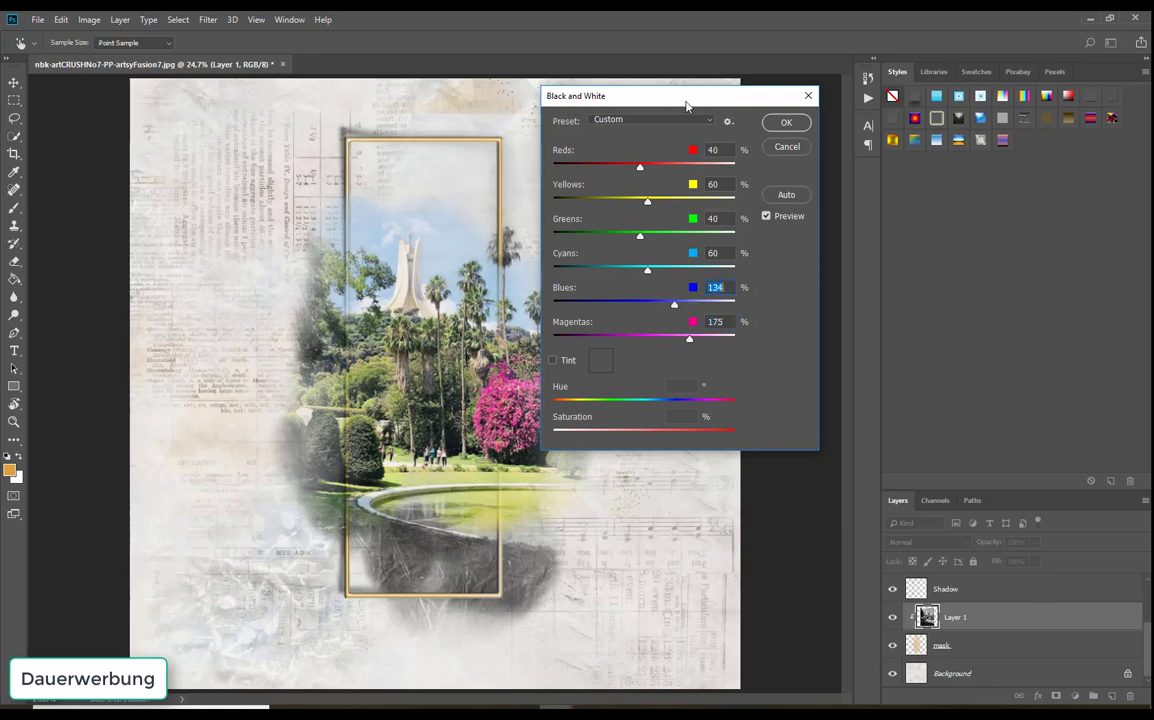
{"action": "left_click_drag", "start_coordinate": [683, 96], "coordinate": [737, 92]}
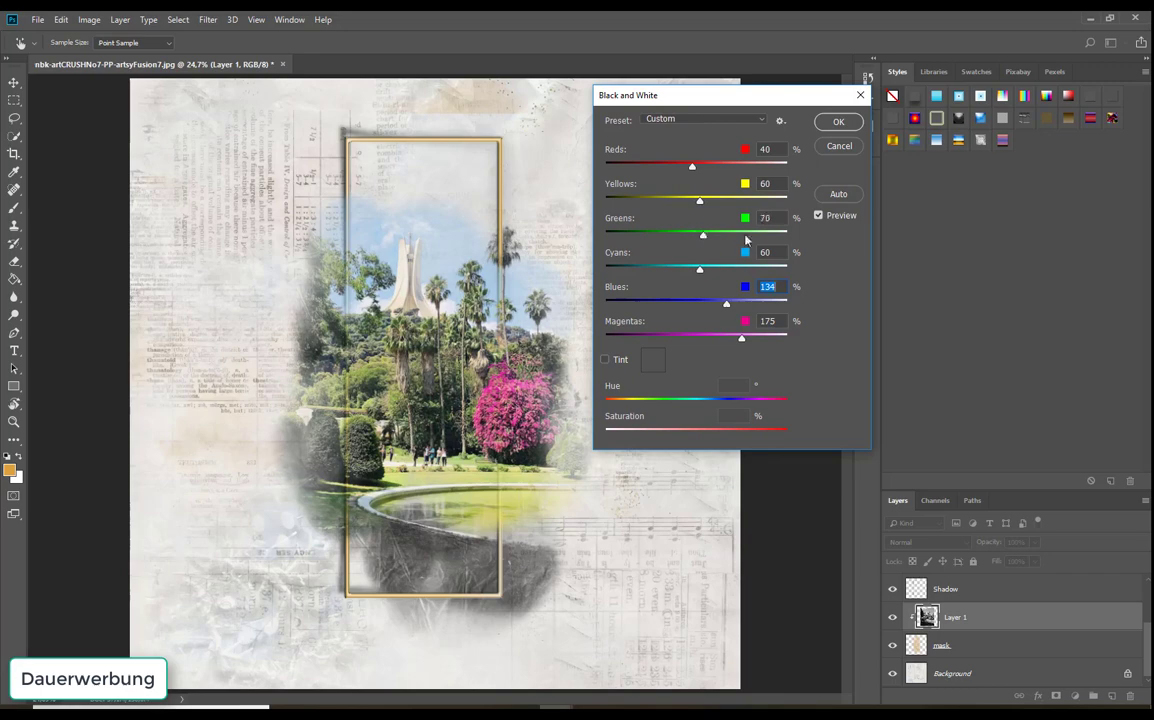
{"action": "left_click_drag", "start_coordinate": [692, 234], "coordinate": [757, 167]}
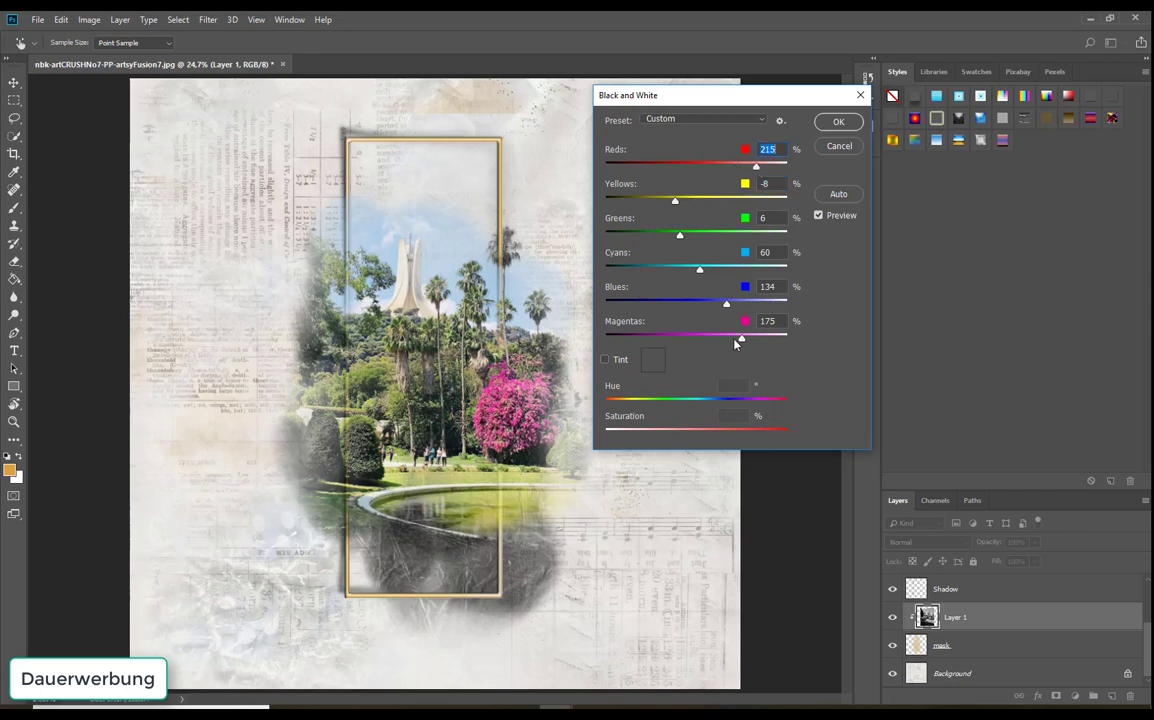
{"action": "left_click_drag", "start_coordinate": [775, 341], "coordinate": [733, 307]}
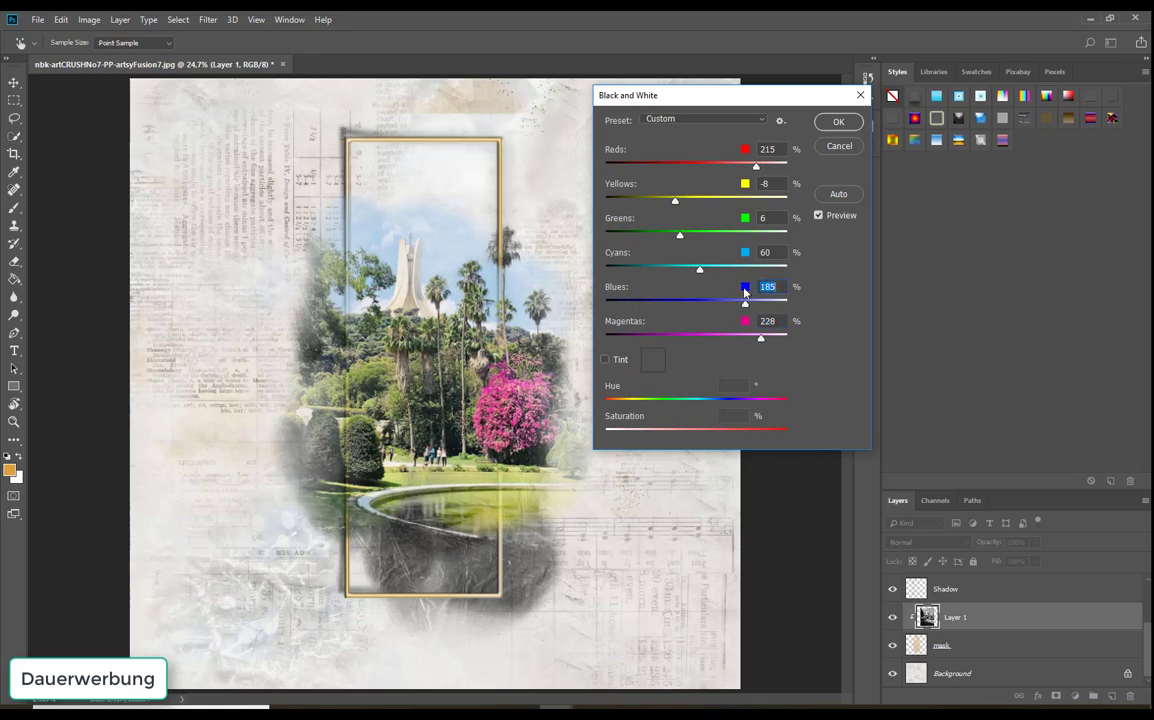
{"action": "left_click", "coordinate": [838, 121]}
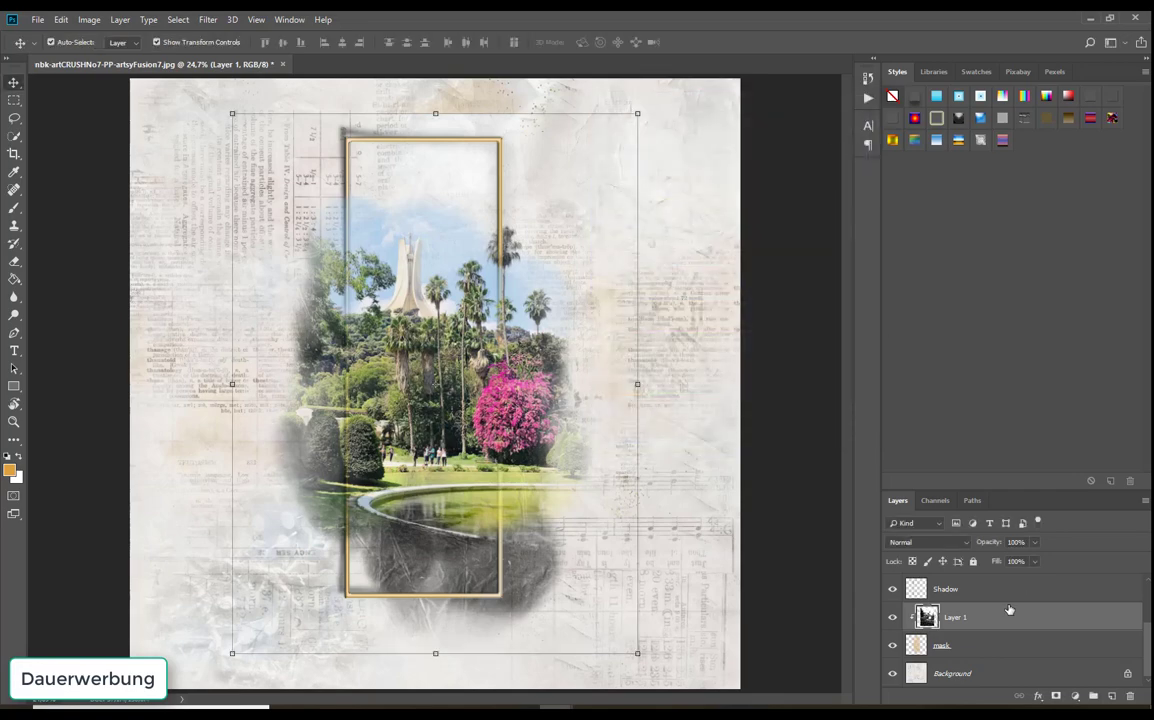
Select all photo, mask, frame and shadow layers together and move them towards the left side of the paper, then deselect them
{"action": "scroll", "coordinate": [1030, 594], "scroll_direction": "up", "scroll_amount": 3}
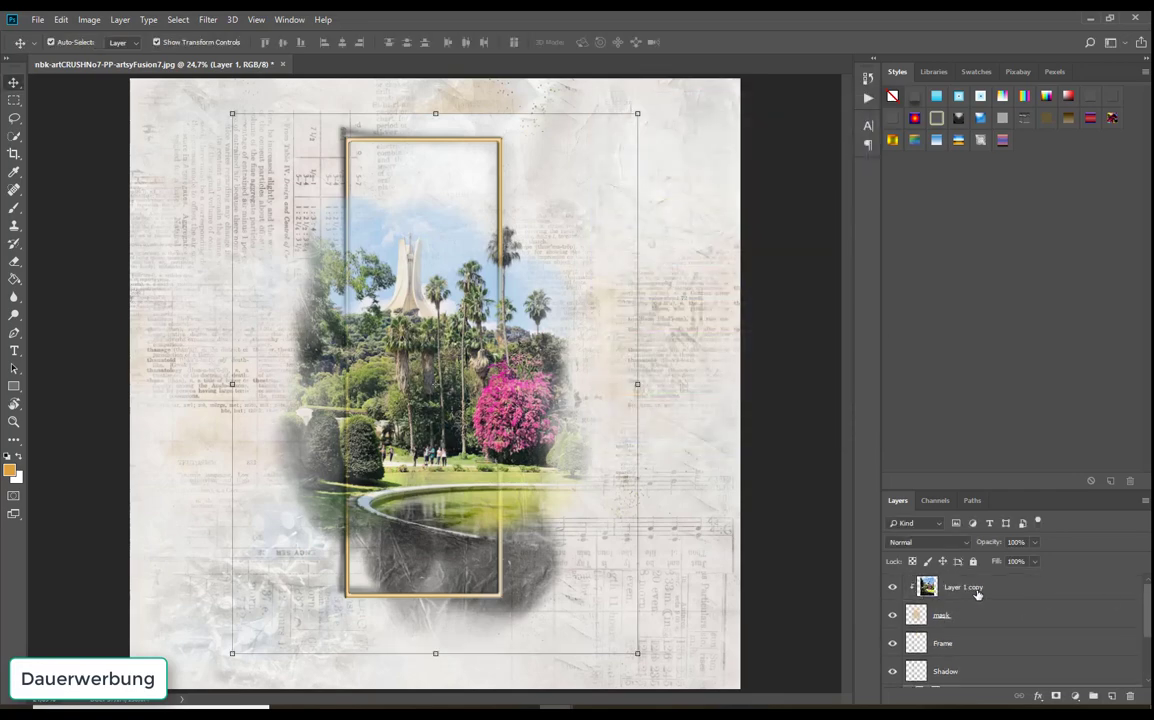
{"action": "left_click", "coordinate": [711, 329]}
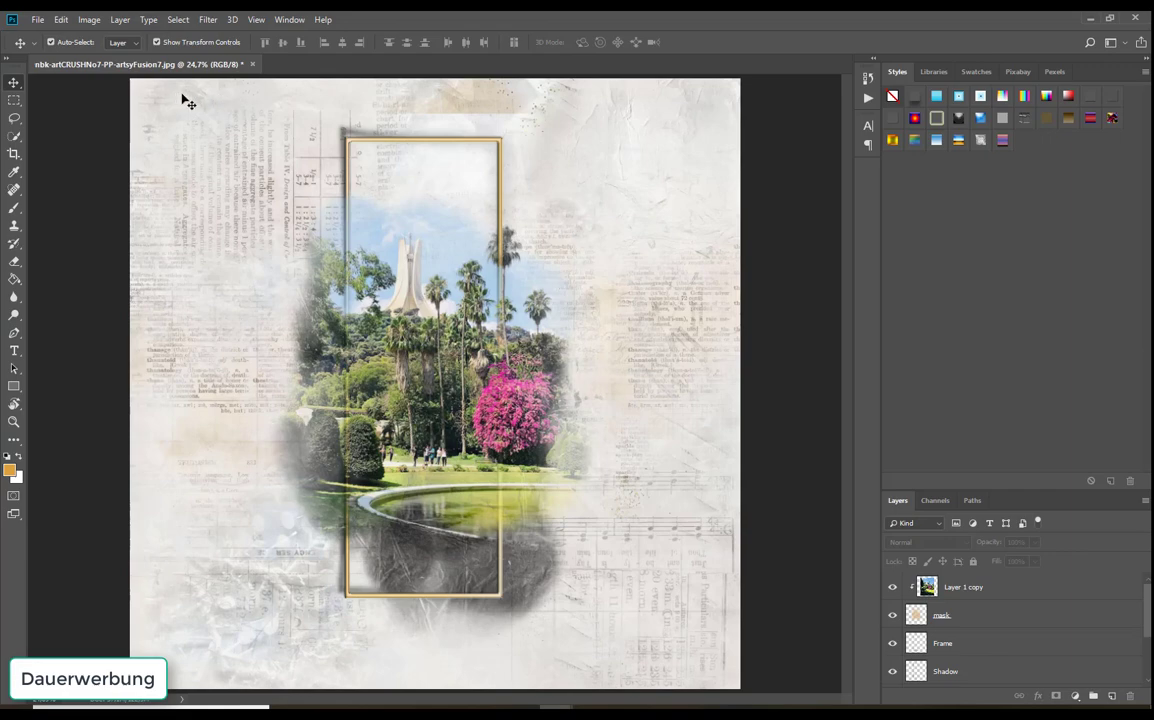
{"action": "left_click_drag", "start_coordinate": [175, 97], "coordinate": [701, 661]}
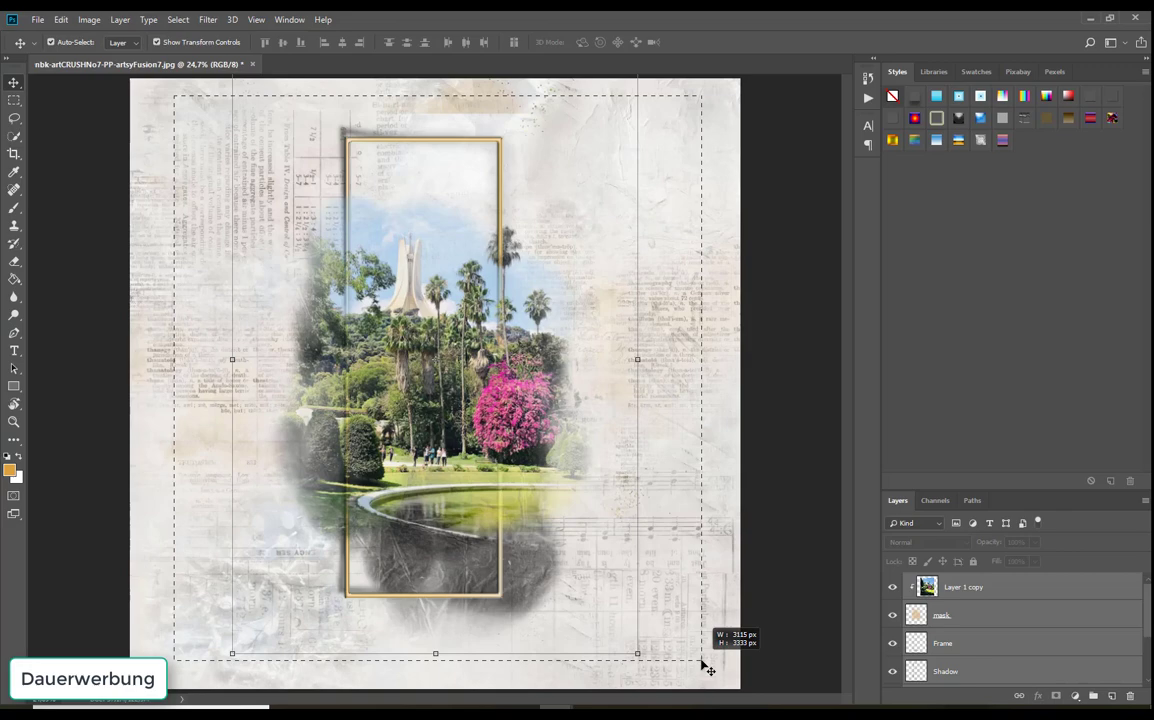
{"action": "left_click_drag", "start_coordinate": [704, 665], "coordinate": [702, 667]}
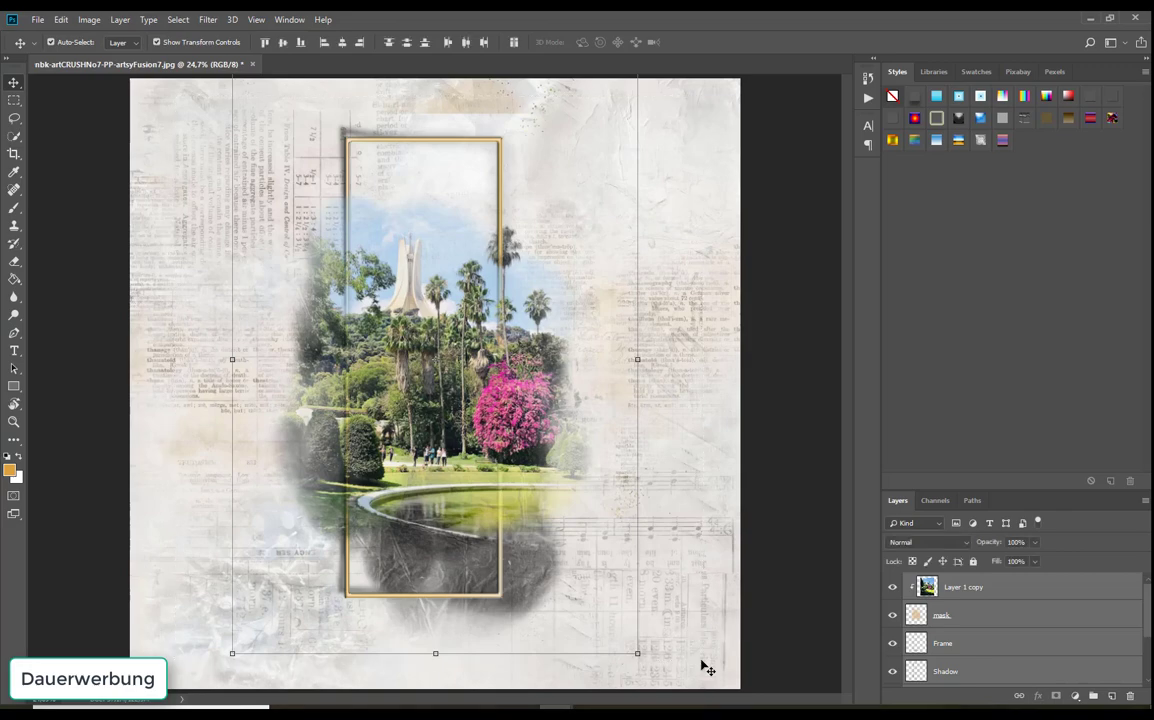
{"action": "left_click_drag", "start_coordinate": [447, 385], "coordinate": [368, 373]}
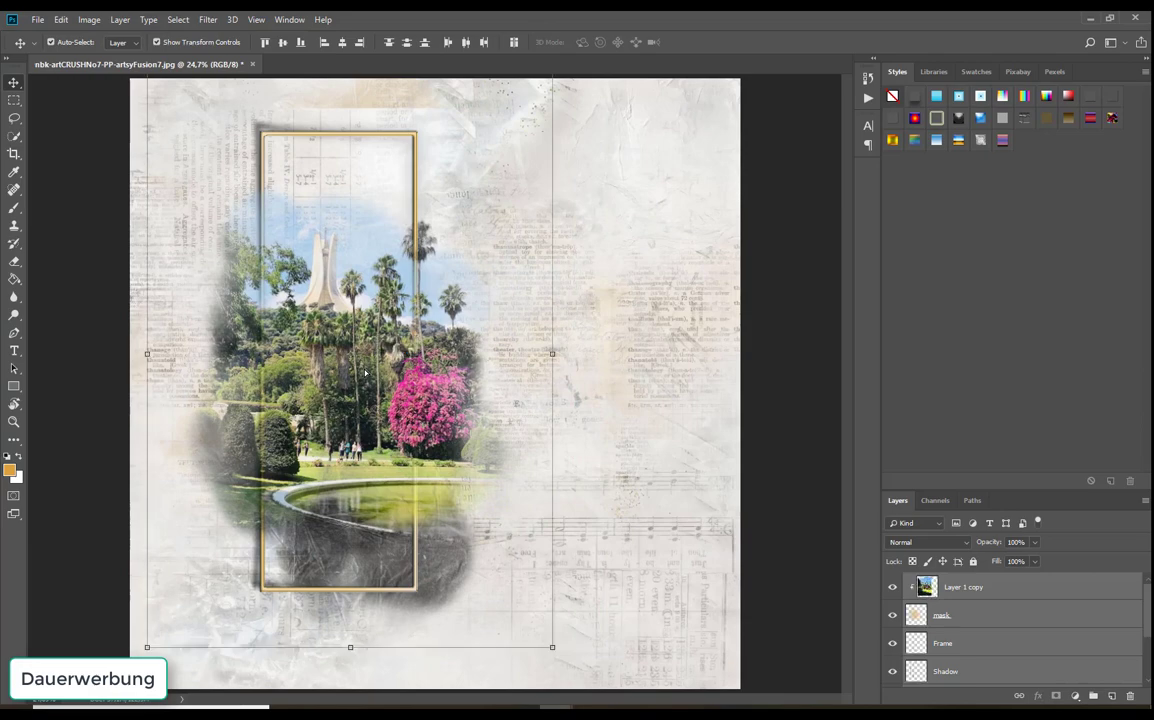
{"action": "left_click", "coordinate": [590, 212]}
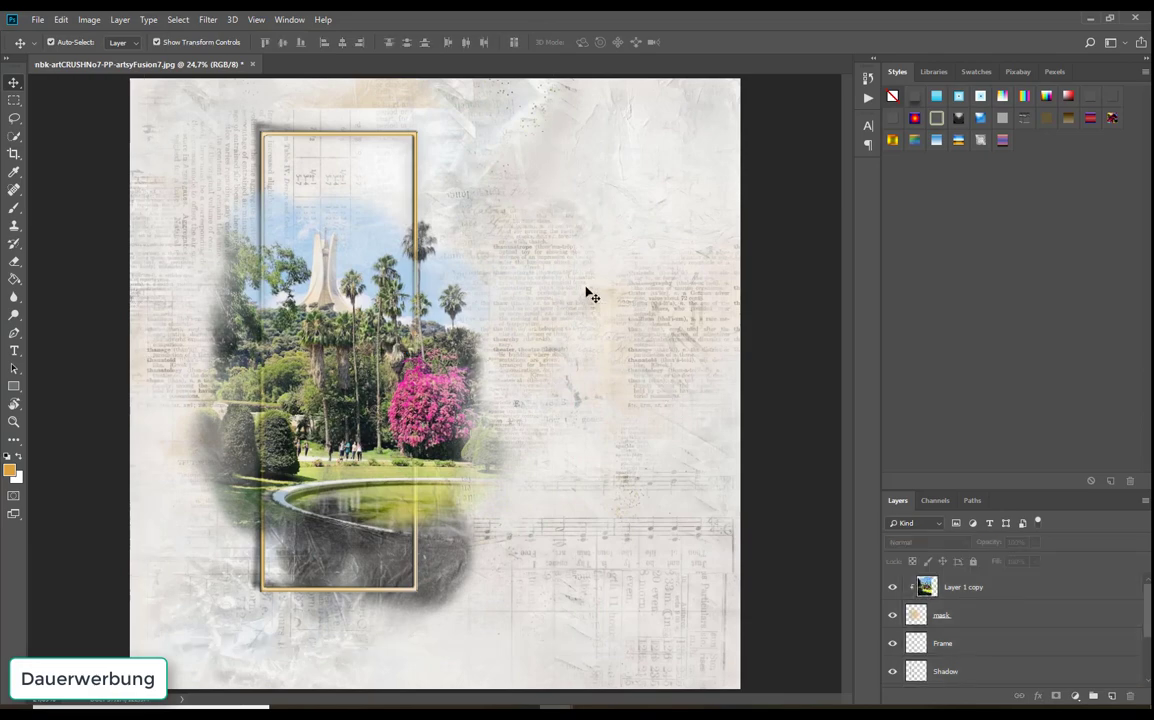
{"action": "left_click", "coordinate": [38, 20]}
{"action": "left_click", "coordinate": [49, 48]}
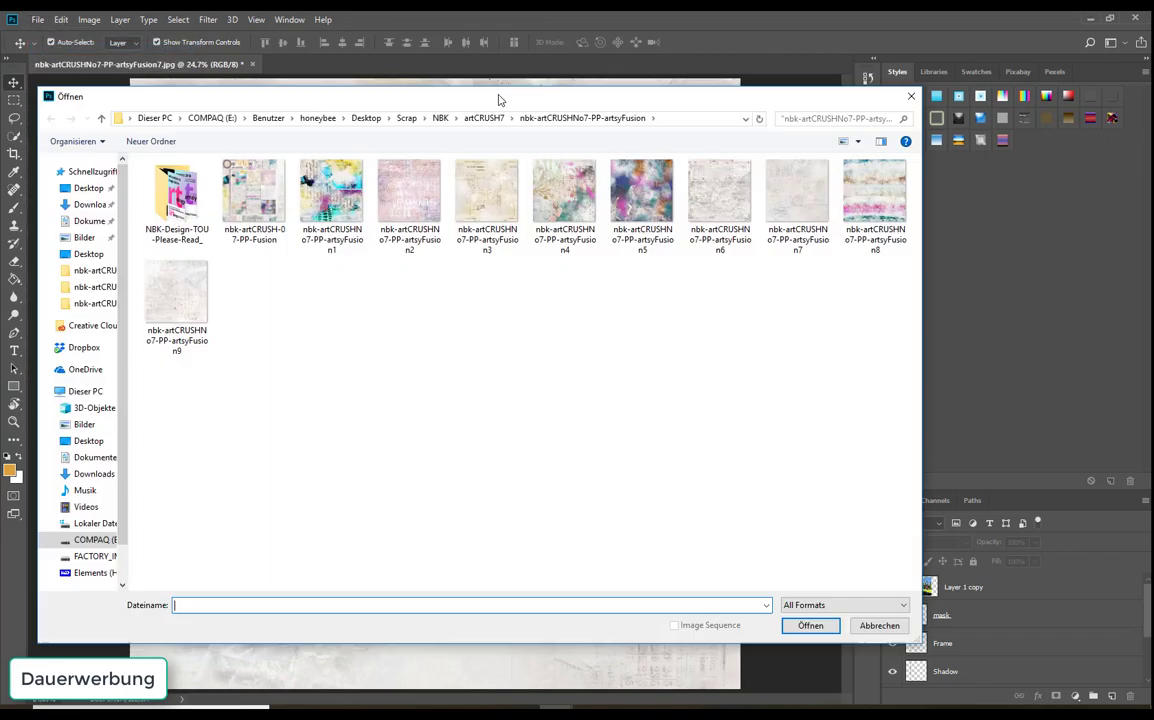
{"action": "left_click", "coordinate": [488, 119]}
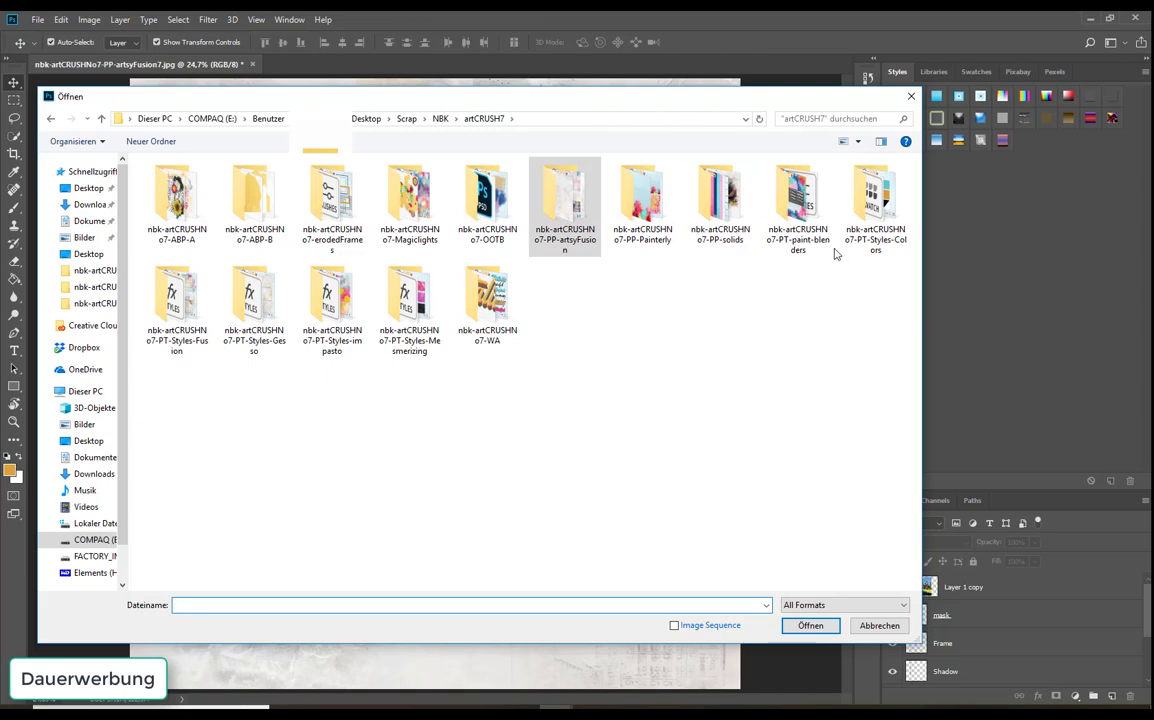
{"action": "double_click", "coordinate": [806, 226]}
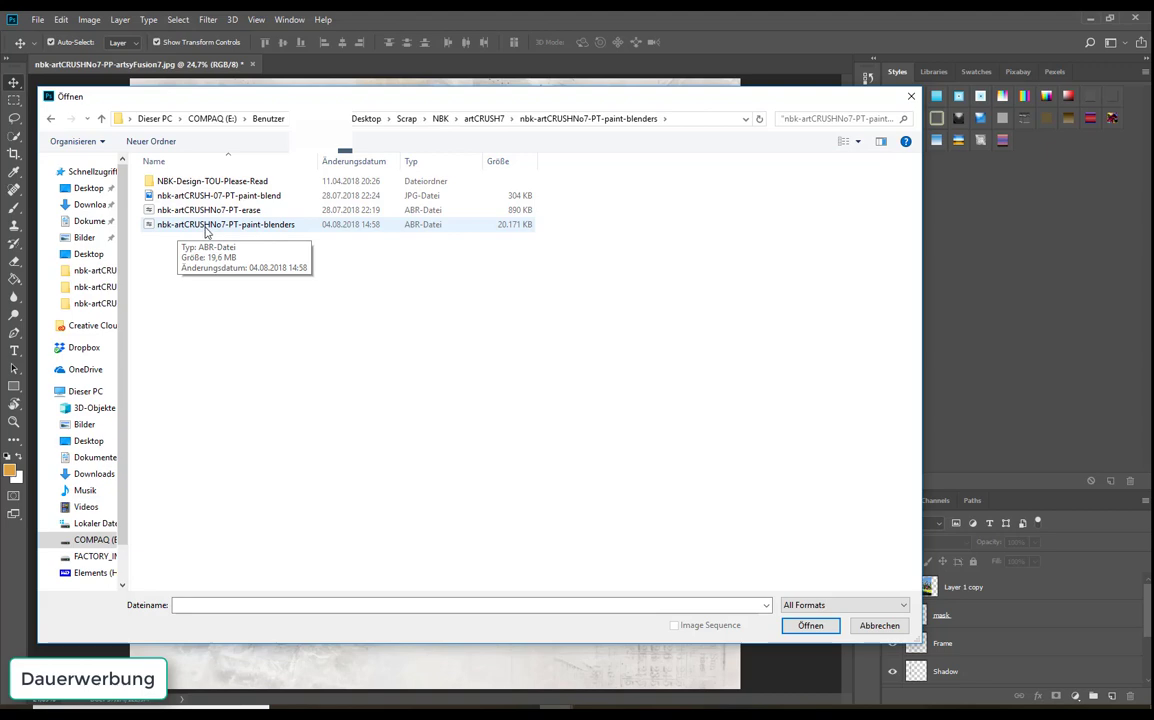
{"action": "left_click", "coordinate": [911, 97]}
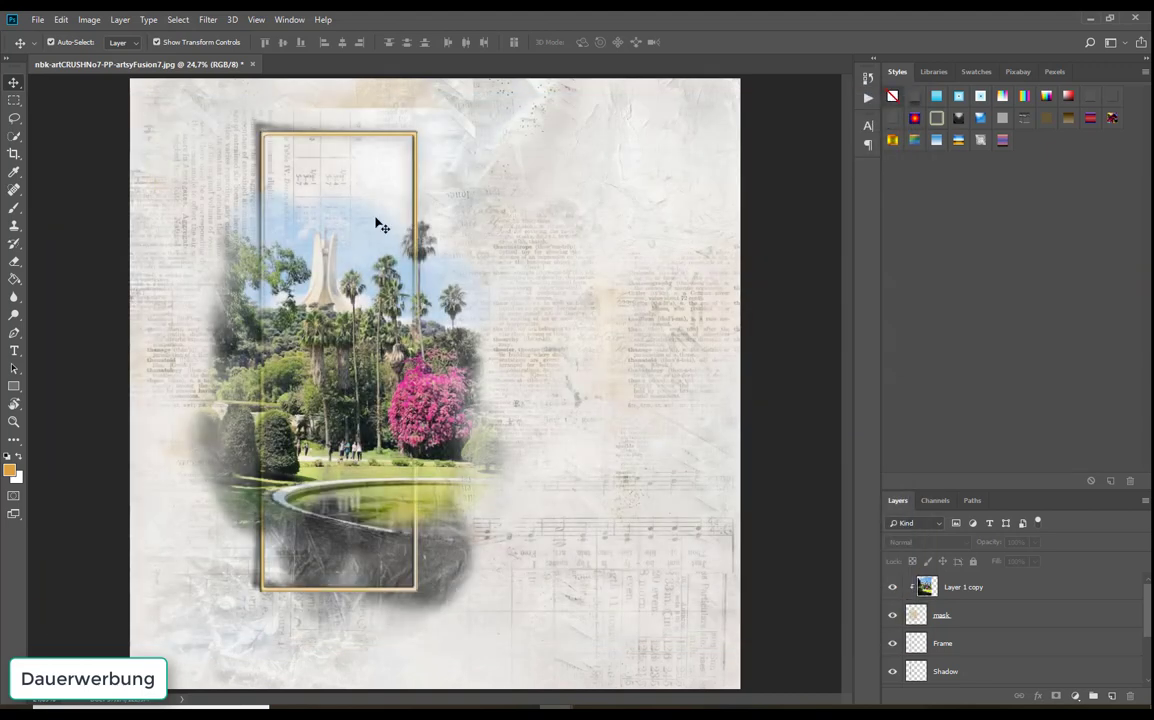
Activate the Brush tool and create a new empty layer directly above Layer 1 copy
{"action": "left_click", "coordinate": [16, 210]}
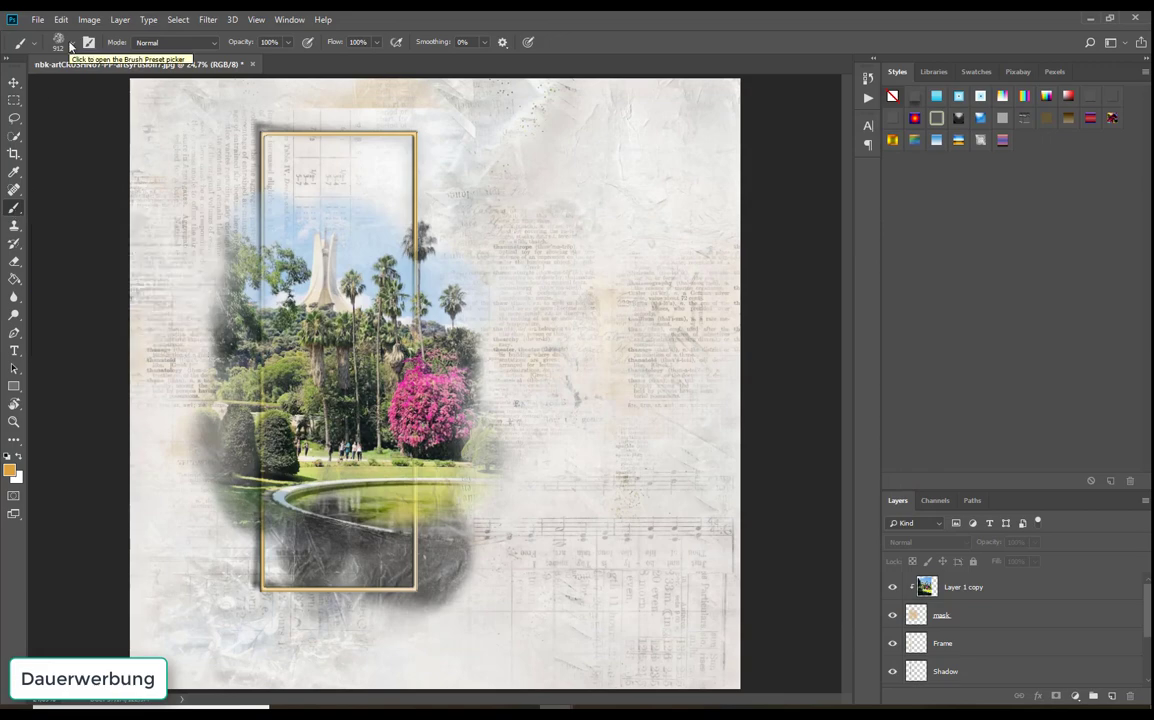
{"action": "left_click", "coordinate": [71, 44]}
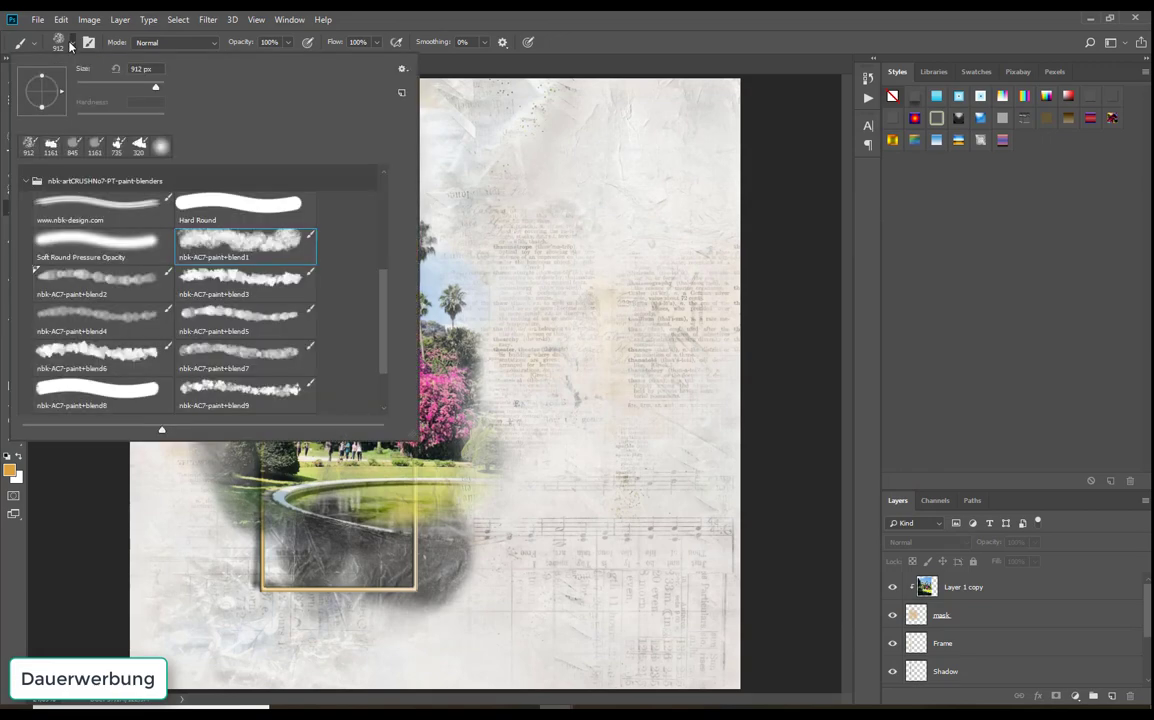
{"action": "left_click", "coordinate": [402, 69]}
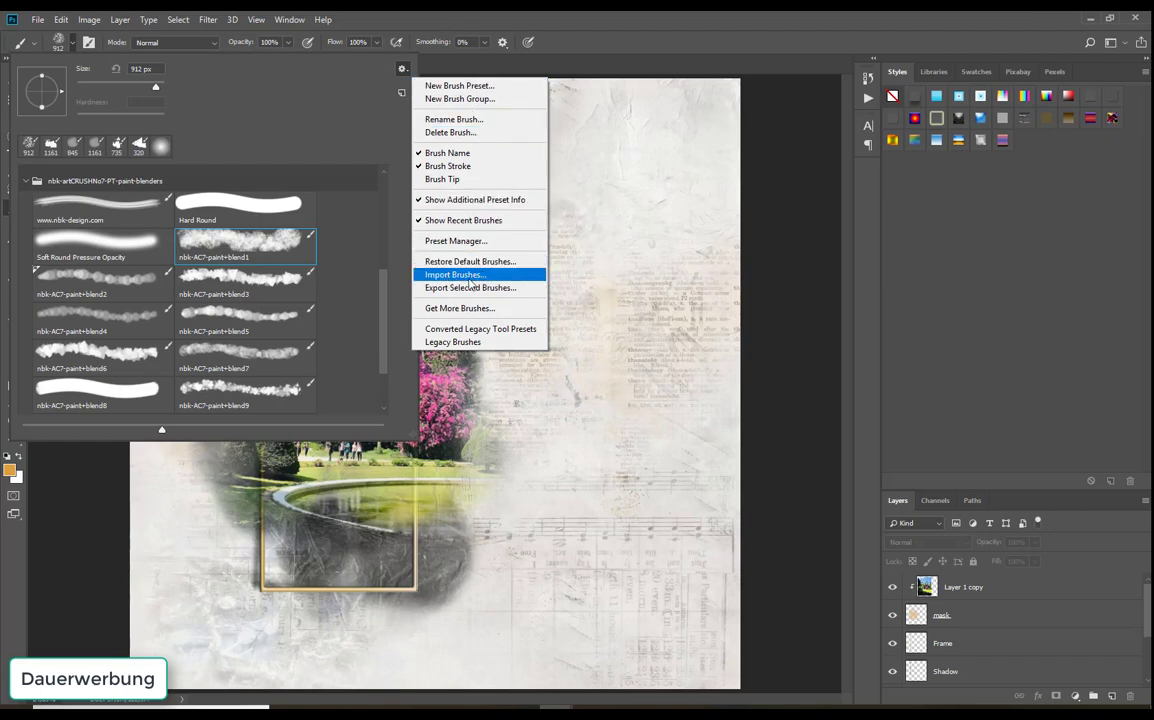
{"action": "left_click", "coordinate": [384, 298]}
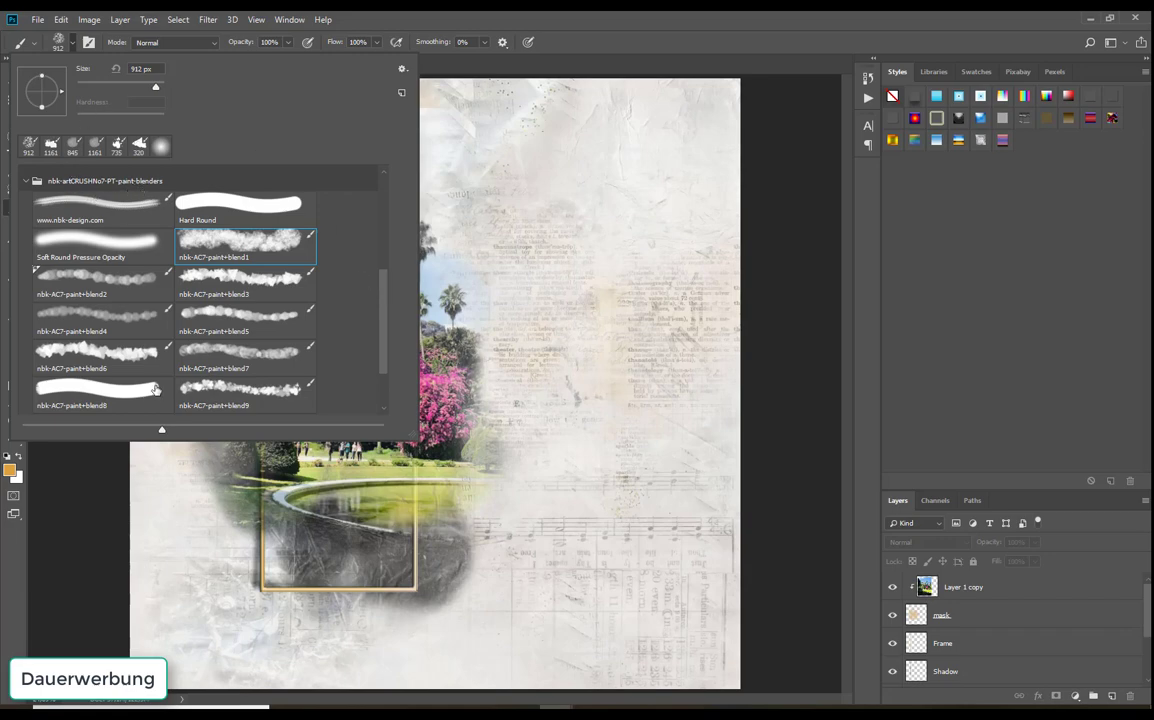
{"action": "left_click", "coordinate": [584, 107]}
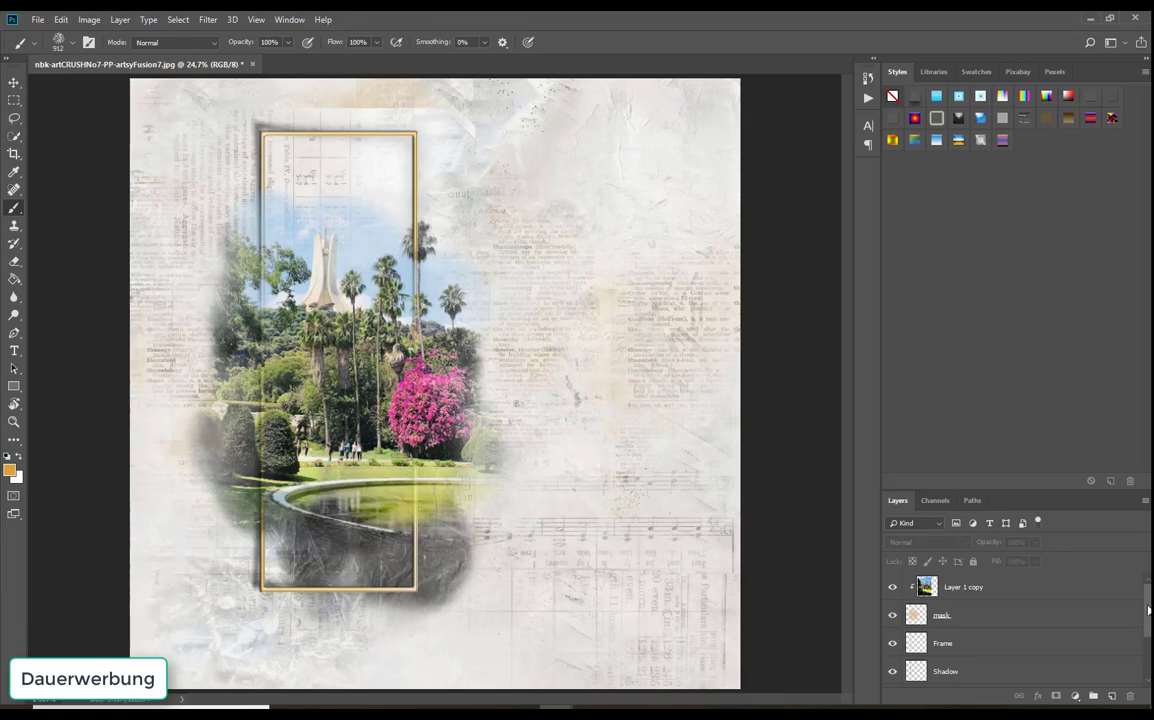
{"action": "left_click", "coordinate": [962, 589]}
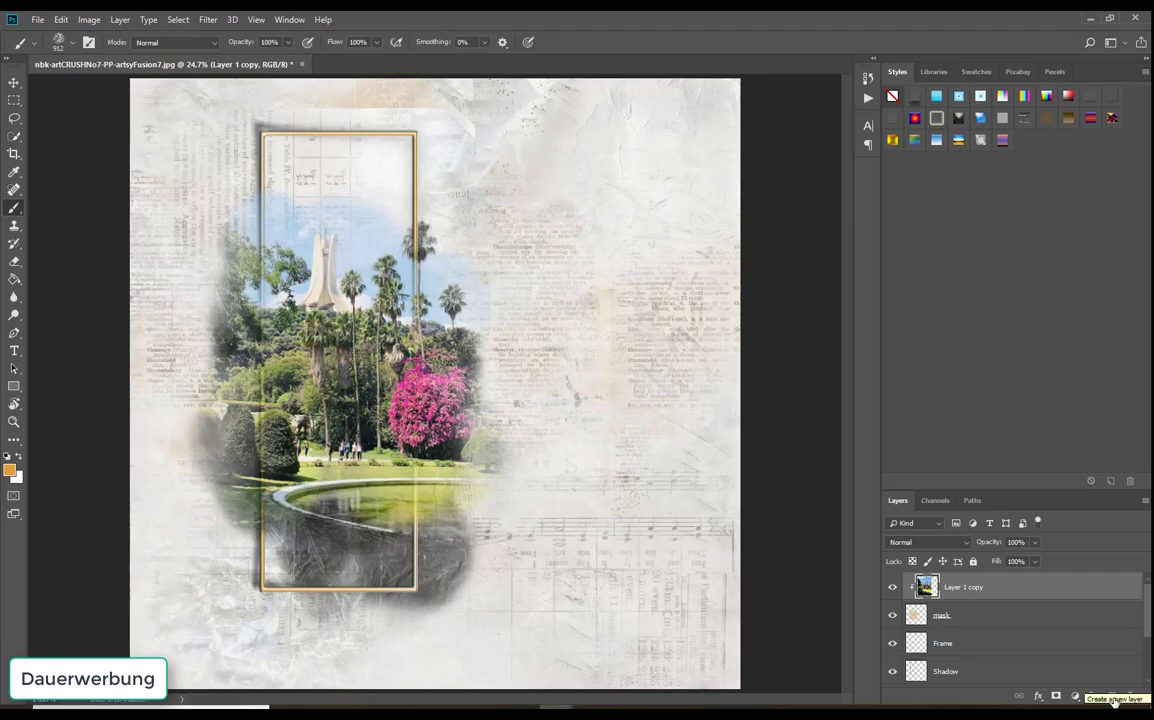
{"action": "left_click", "coordinate": [1113, 699]}
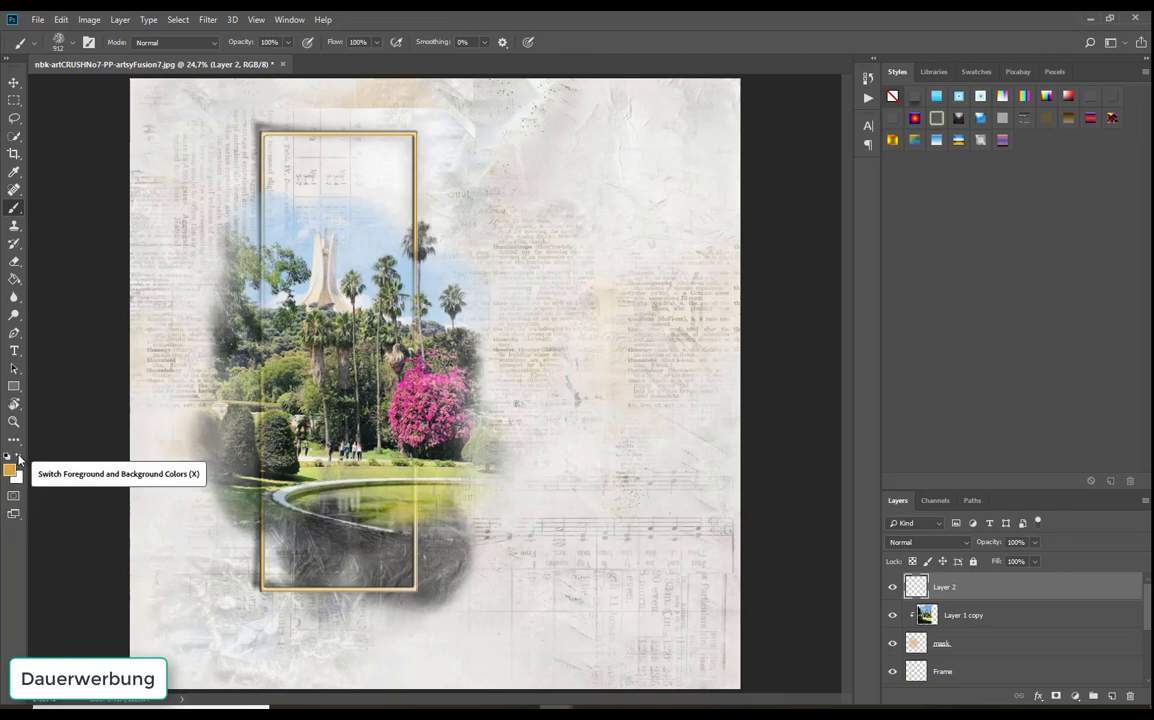
Load the nbk-artCRUSHNo7-PT-colorswatch file from the nbk-artCRUSHNo7-PT-Styles-Colors folder and display the colour swatches
{"action": "left_click", "coordinate": [37, 19]}
{"action": "left_click", "coordinate": [45, 48]}
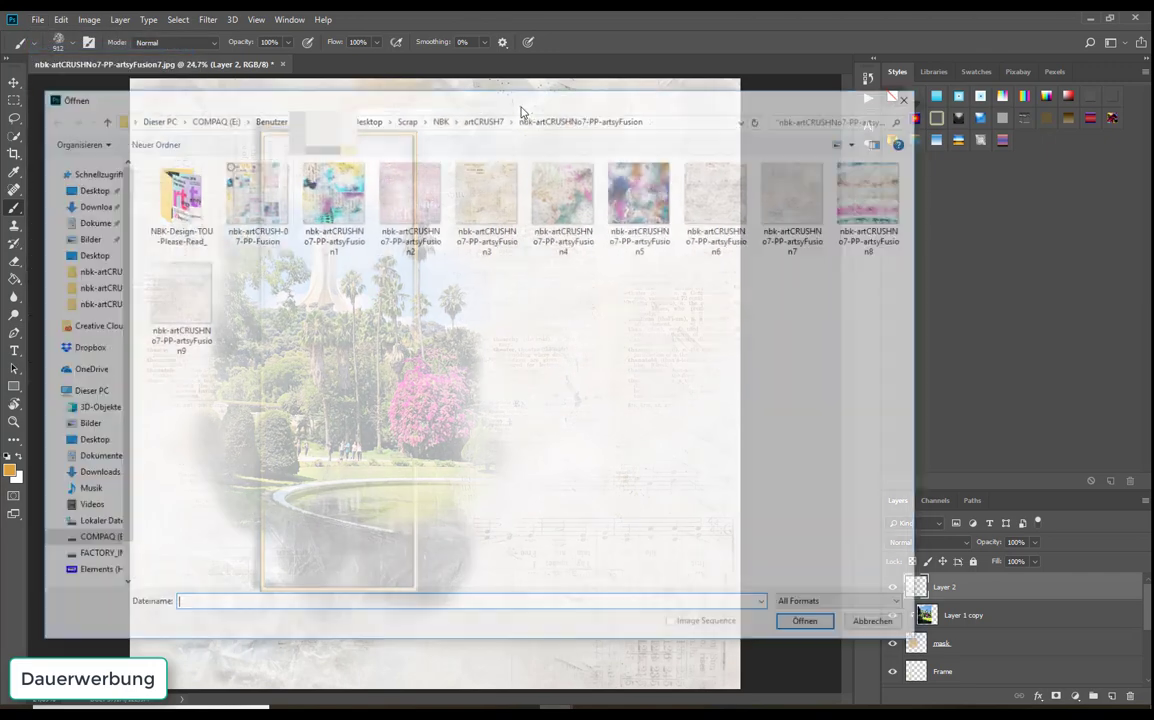
{"action": "left_click", "coordinate": [490, 119]}
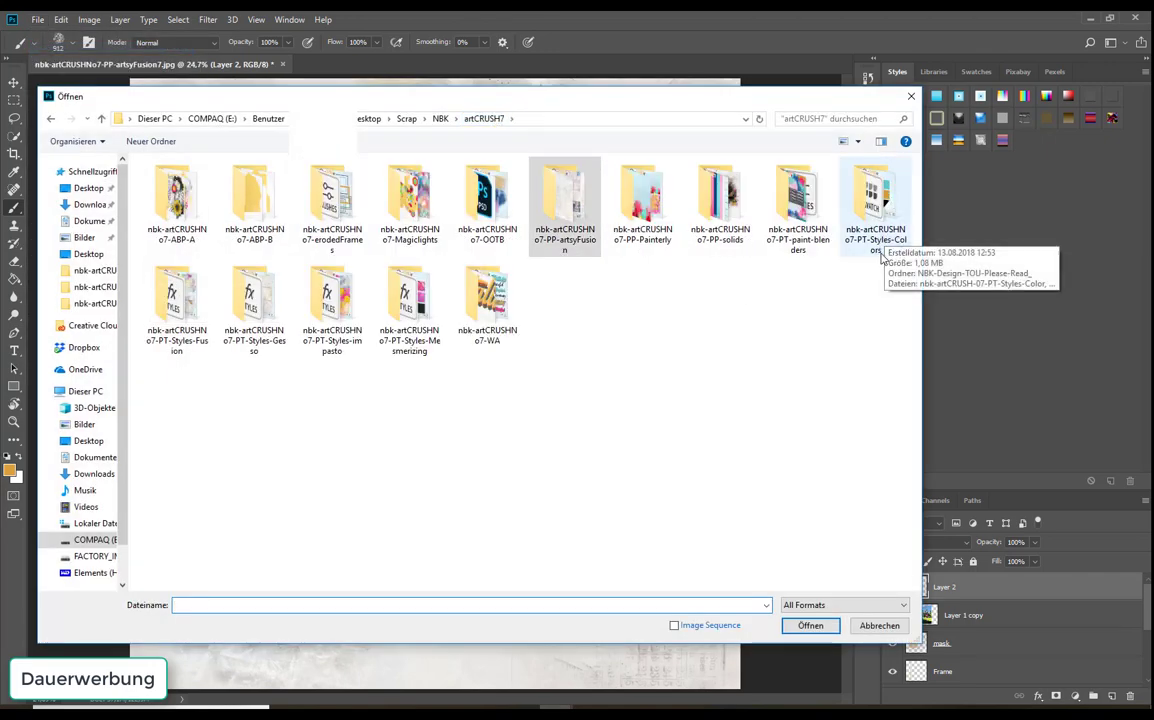
{"action": "double_click", "coordinate": [873, 200]}
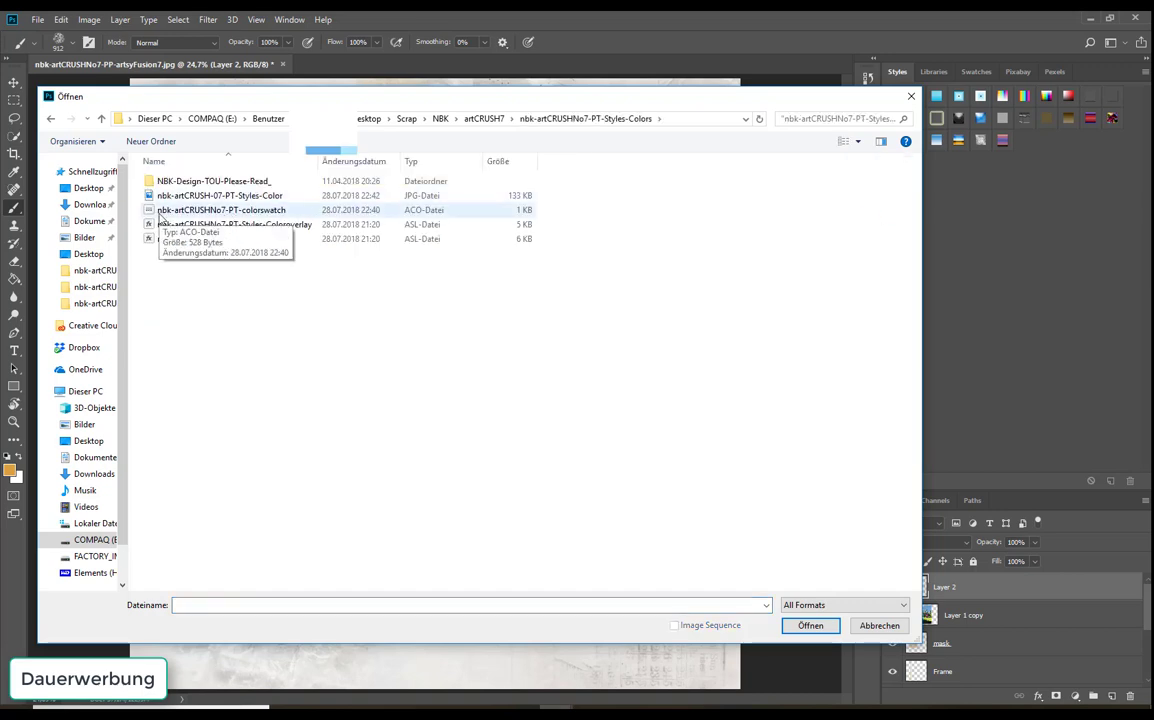
{"action": "double_click", "coordinate": [265, 215]}
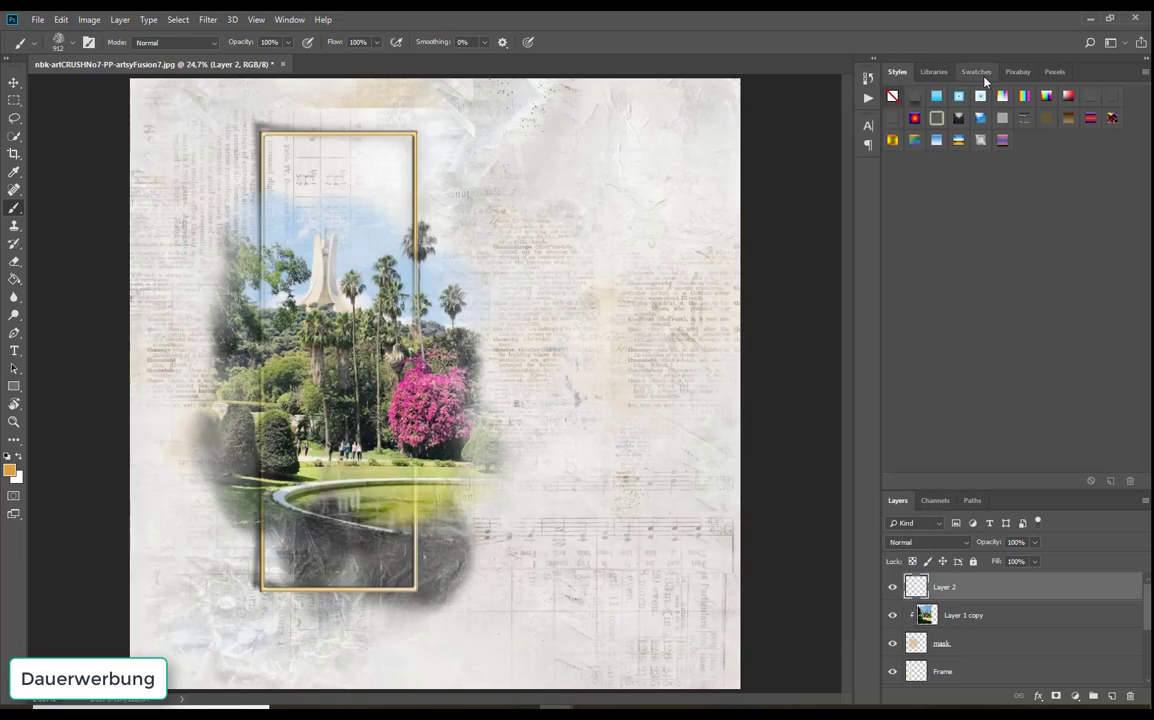
{"action": "left_click", "coordinate": [976, 72]}
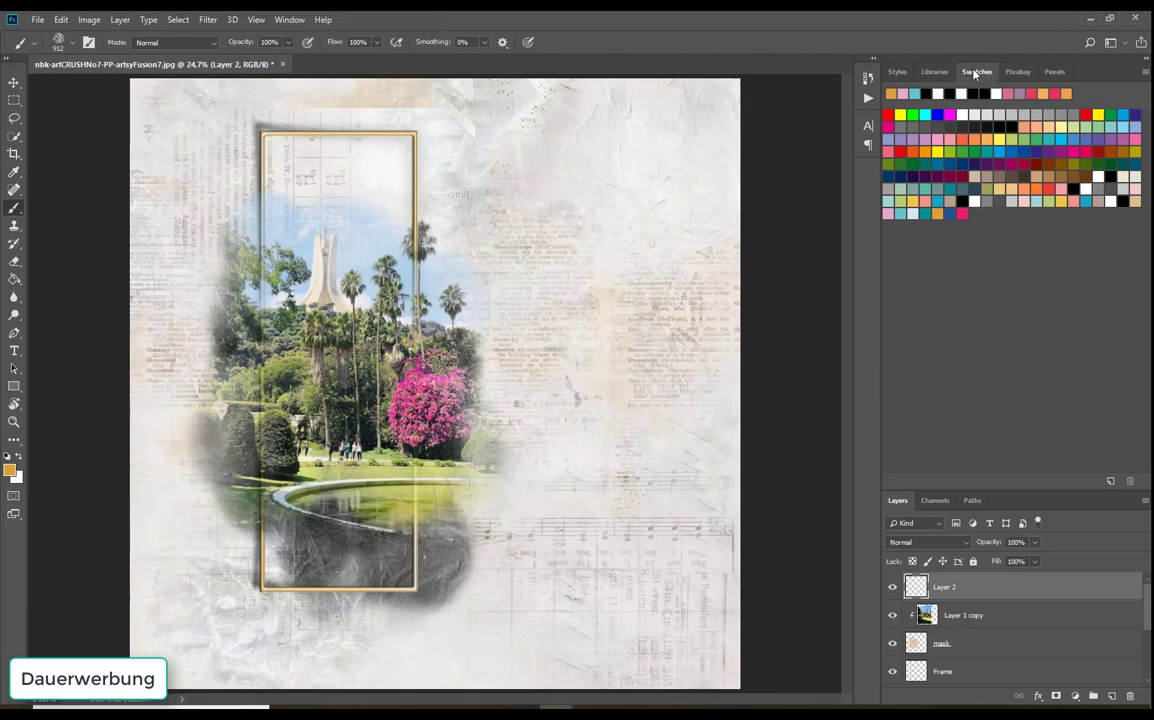
{"action": "left_click", "coordinate": [282, 21]}
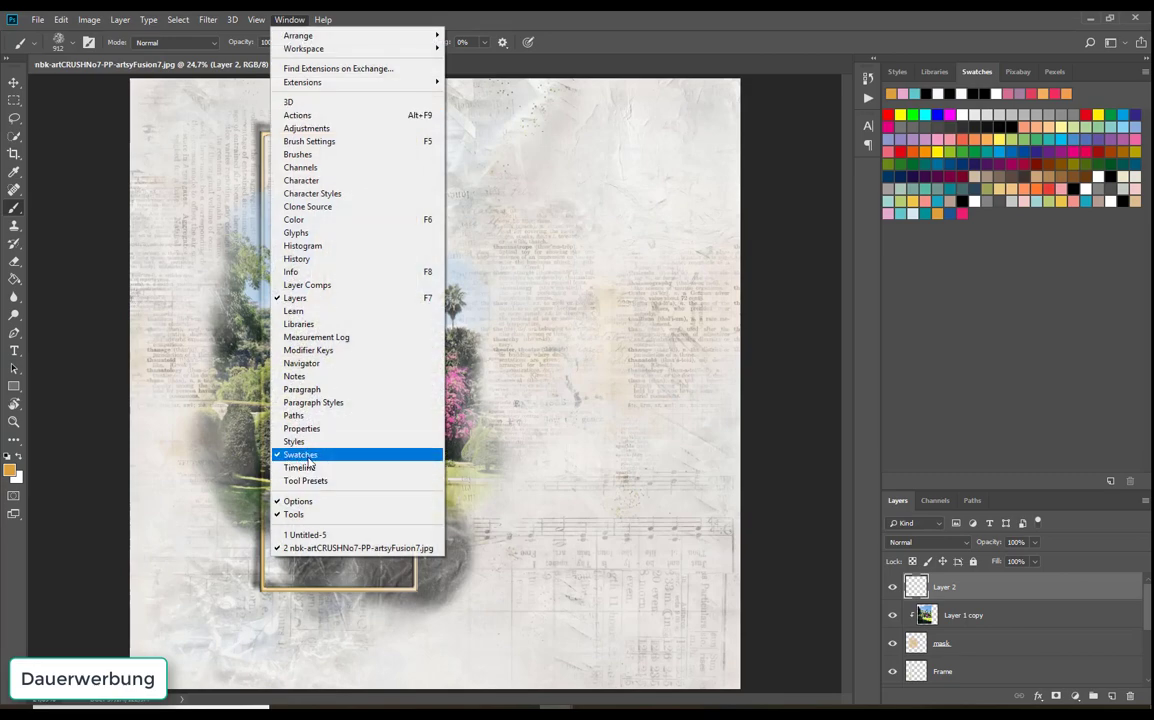
{"action": "left_click", "coordinate": [964, 299]}
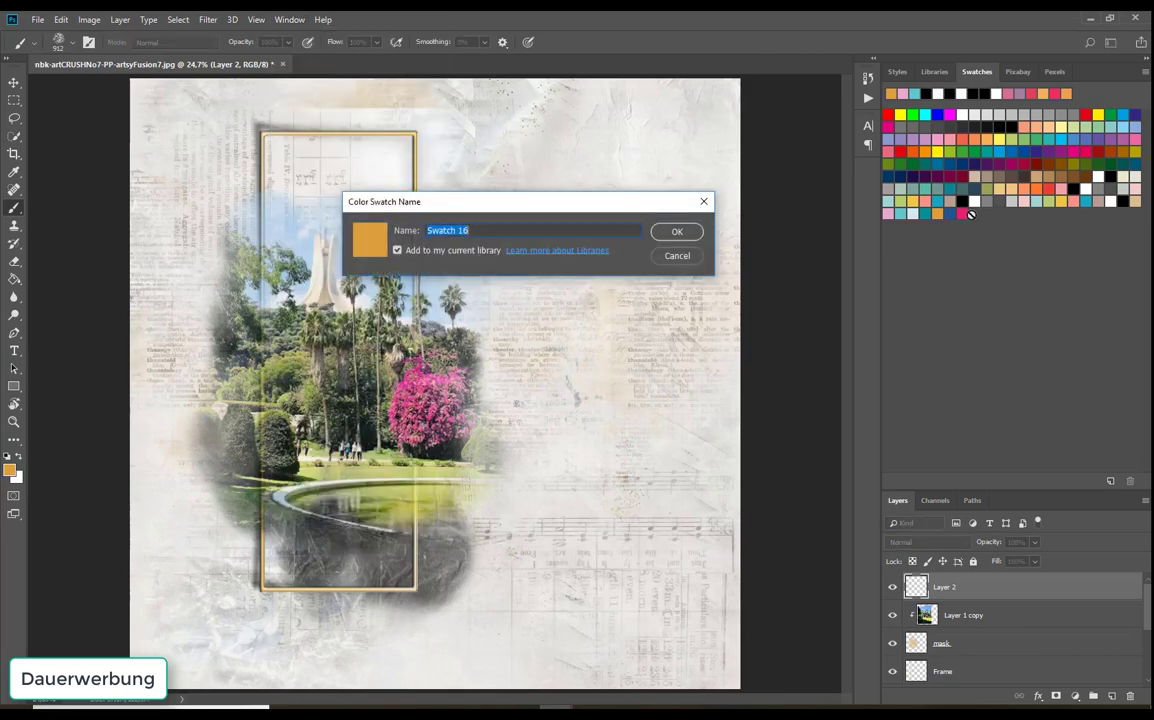
{"action": "left_click", "coordinate": [705, 199]}
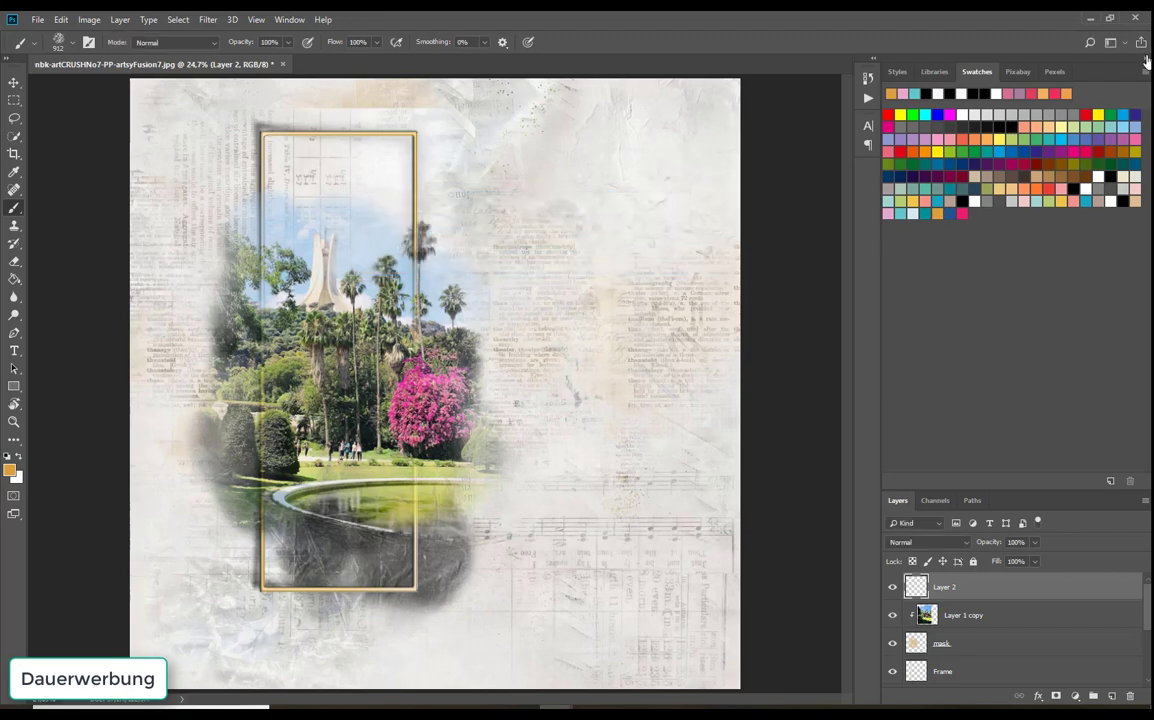
{"action": "left_click", "coordinate": [1146, 71]}
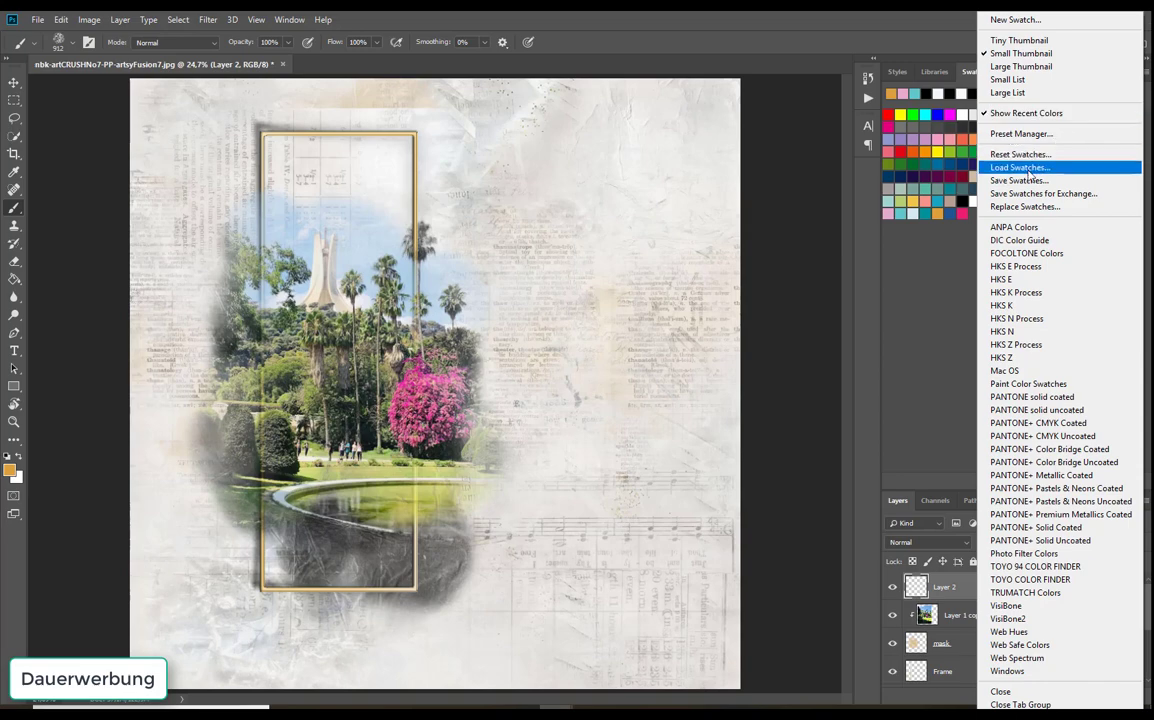
{"action": "left_click", "coordinate": [890, 247]}
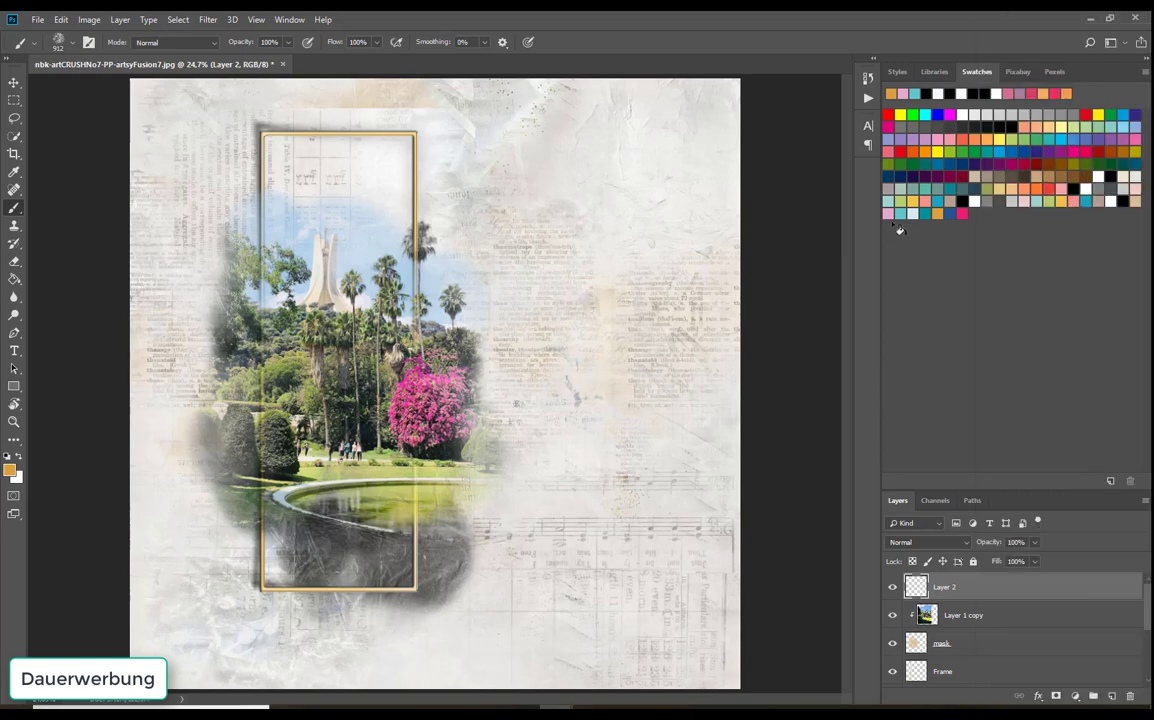
Set the foreground colour to the loaded bright pink swatch and choose the nbk-AC7-paint+blend1 brush at 912 px
{"action": "left_click", "coordinate": [960, 213]}
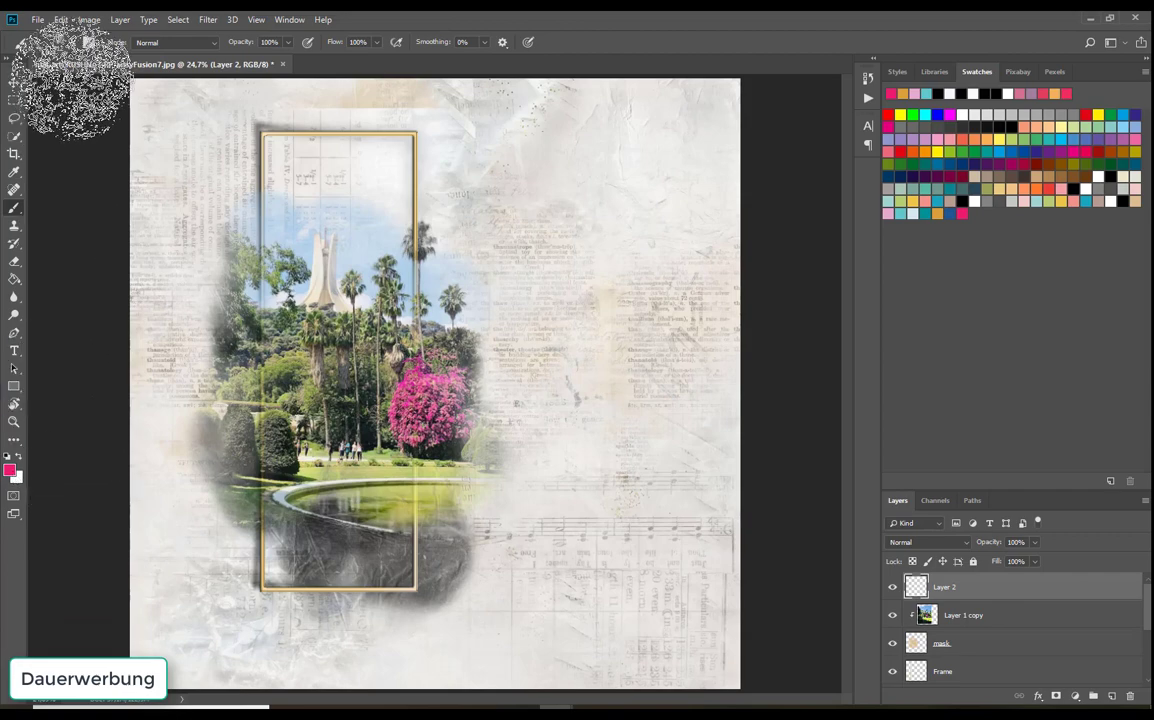
{"action": "left_click", "coordinate": [72, 43]}
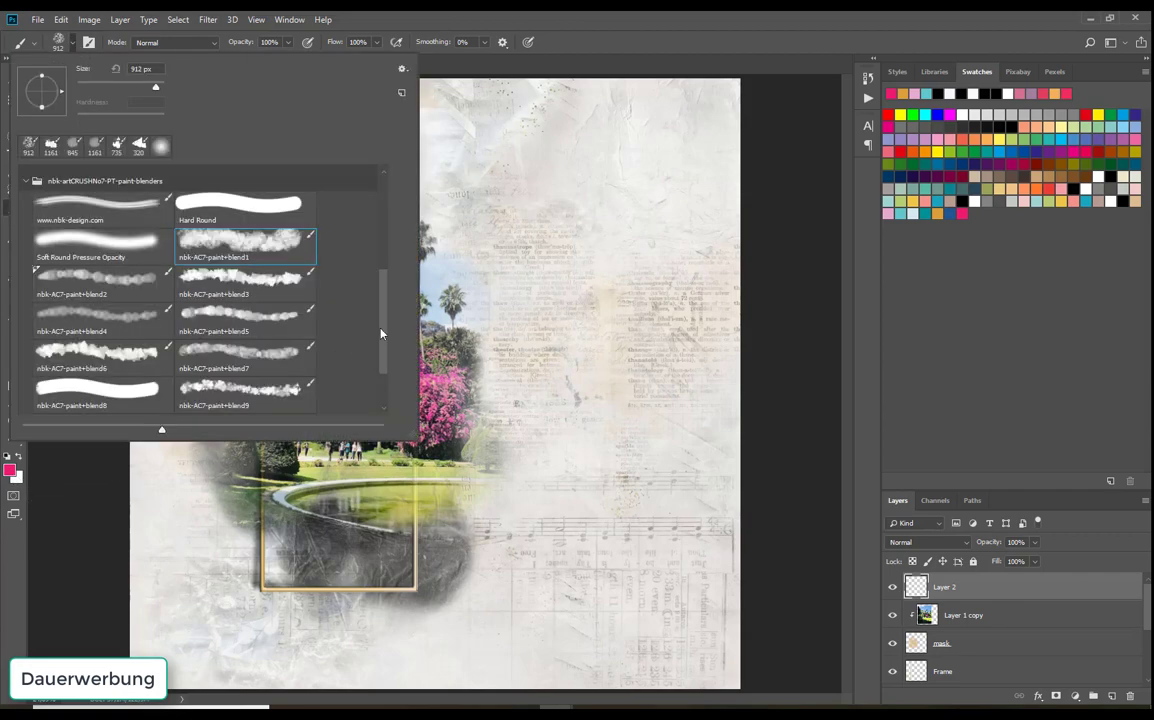
{"action": "scroll", "coordinate": [343, 300], "scroll_direction": "down", "scroll_amount": 2}
{"action": "left_click", "coordinate": [245, 338]}
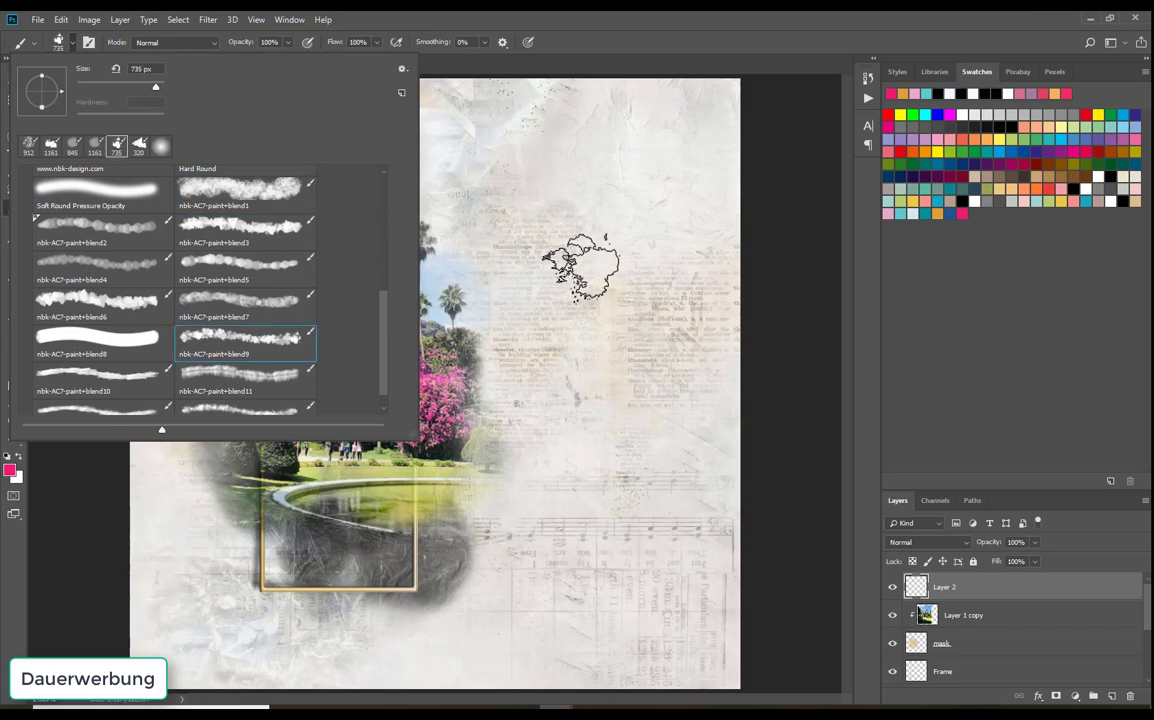
{"action": "left_click", "coordinate": [238, 188]}
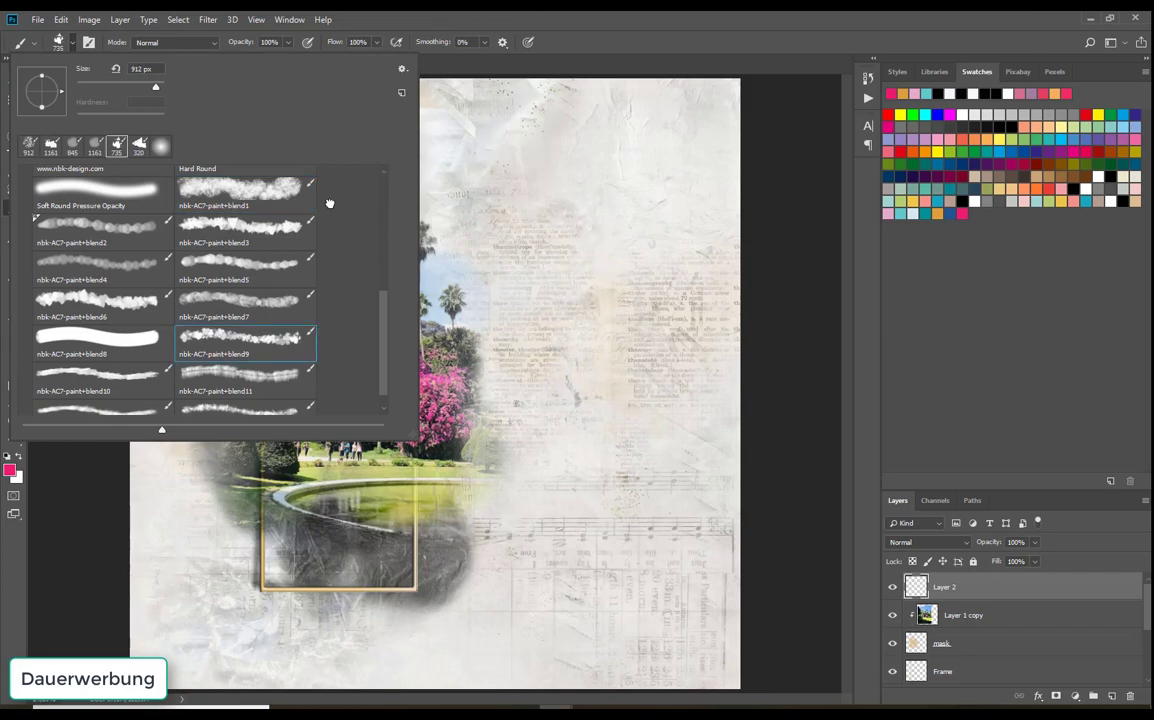
{"action": "left_click", "coordinate": [483, 161]}
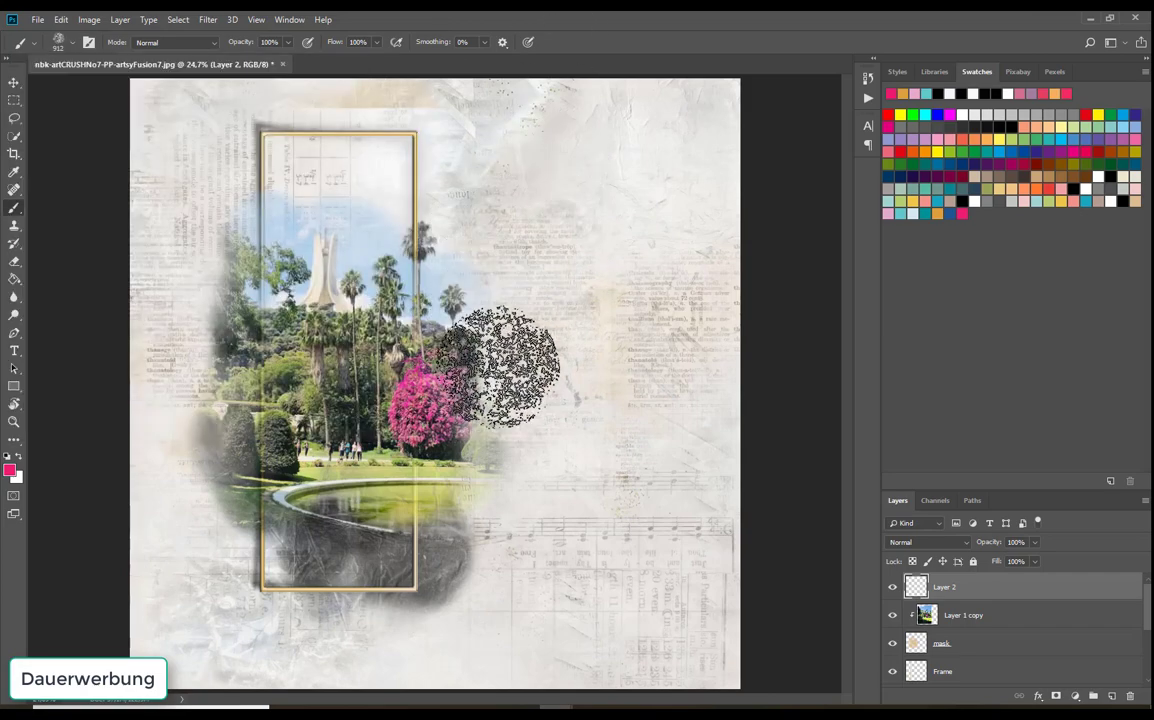
Stamp a cluster of overlapping pink paint blobs down the right side of the framed photo on Layer 2
{"action": "left_click", "coordinate": [496, 300]}
{"action": "left_click", "coordinate": [517, 414]}
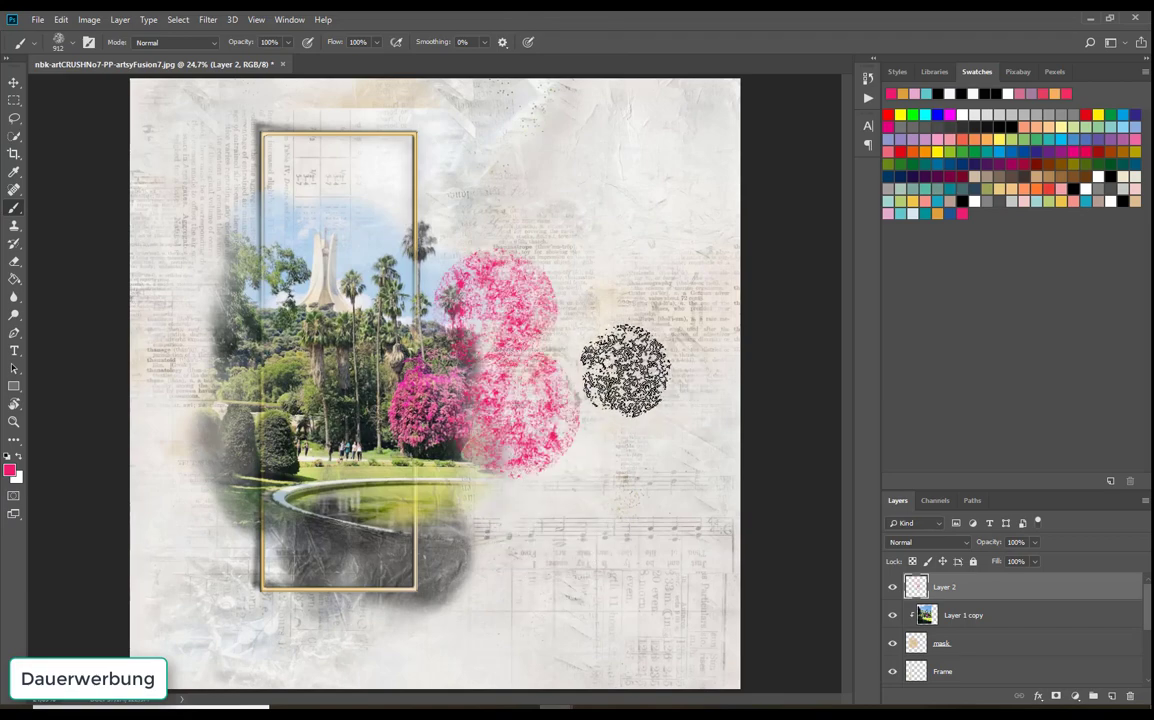
{"action": "left_click", "coordinate": [605, 398]}
{"action": "left_click", "coordinate": [539, 276]}
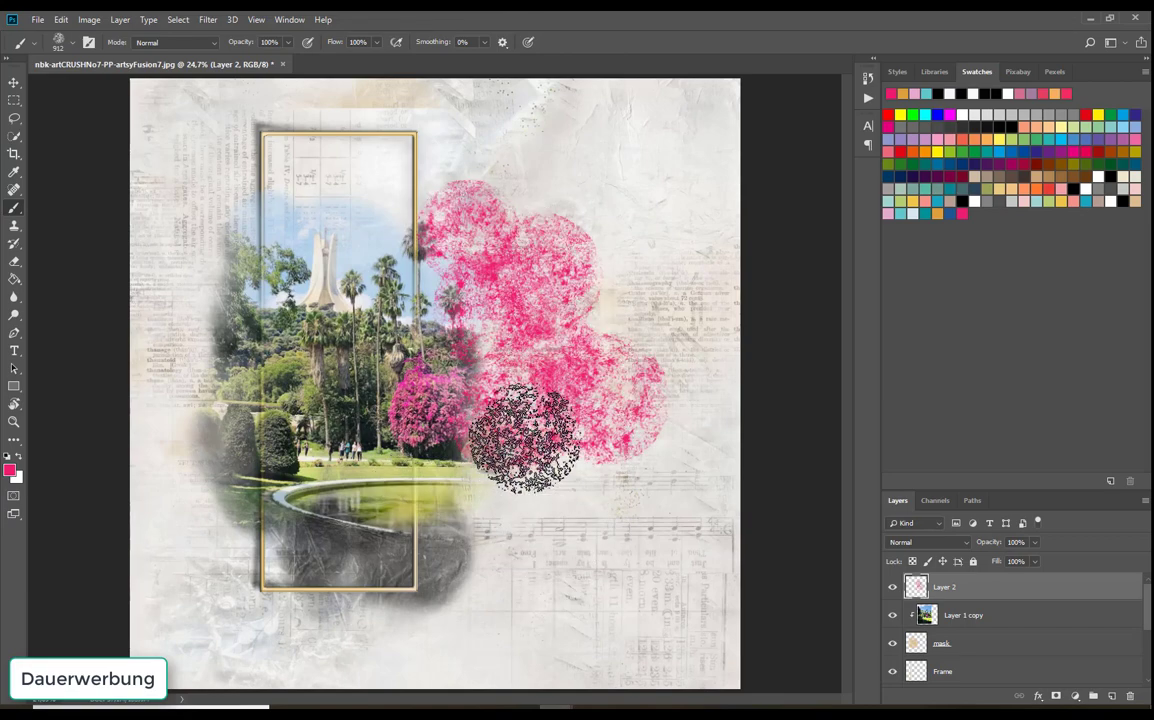
{"action": "left_click", "coordinate": [525, 505]}
{"action": "left_click", "coordinate": [510, 572]}
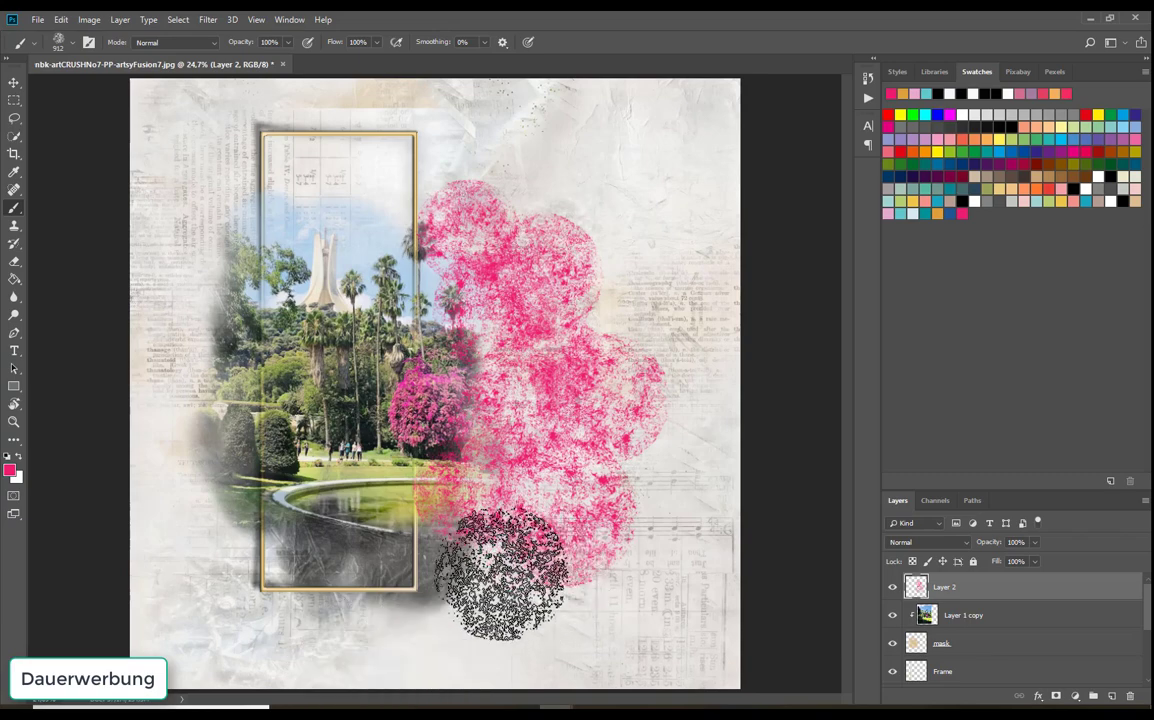
Shift the pink paint layer left and slightly up over the photo and send it to the back, just above the background paper
{"action": "left_click", "coordinate": [15, 83]}
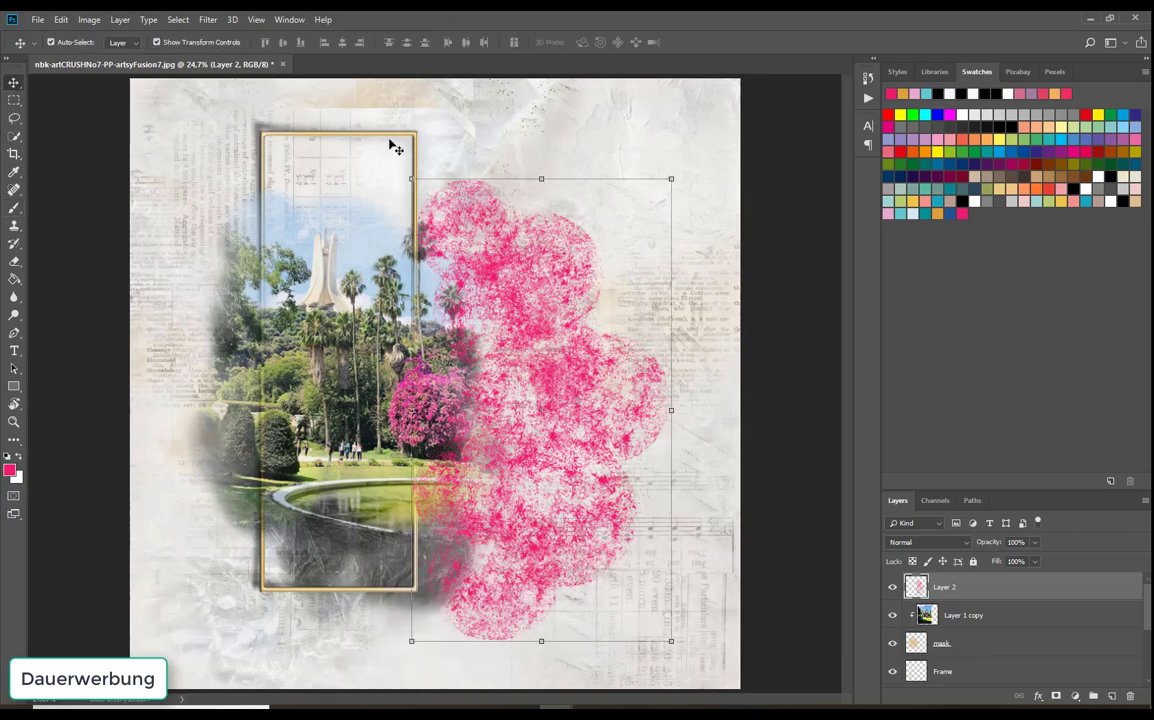
{"action": "left_click_drag", "start_coordinate": [582, 386], "coordinate": [521, 343]}
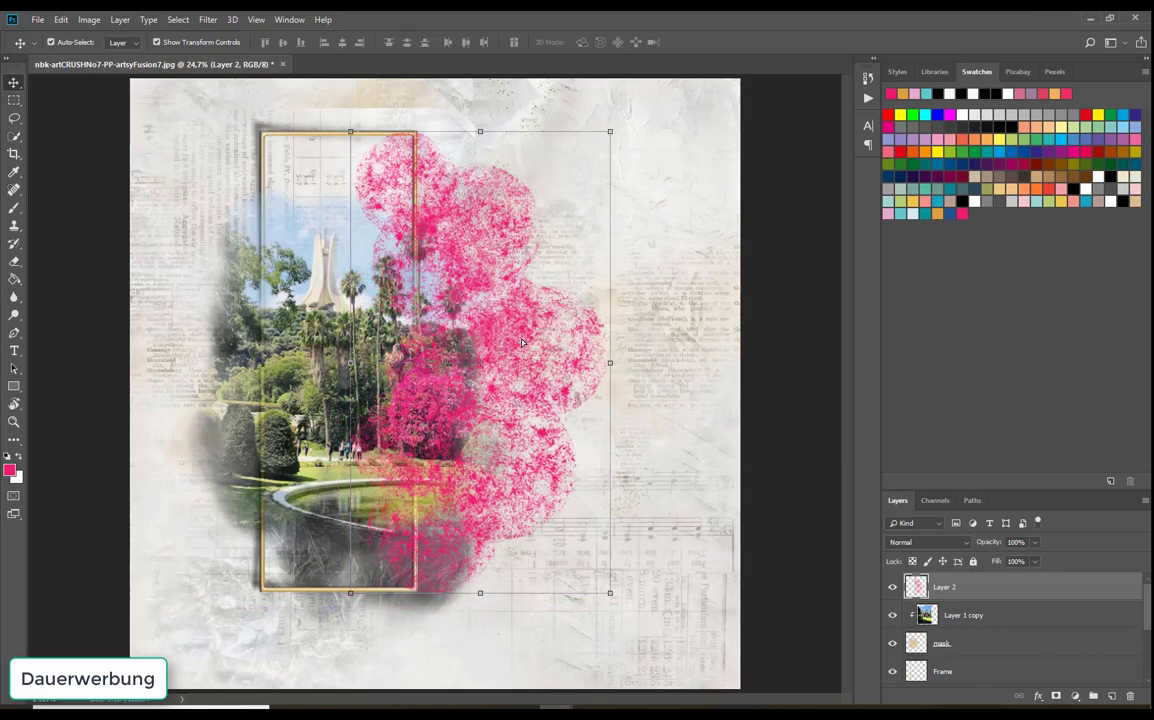
{"action": "left_click", "coordinate": [121, 24]}
{"action": "mouse_move", "coordinate": [148, 398]}
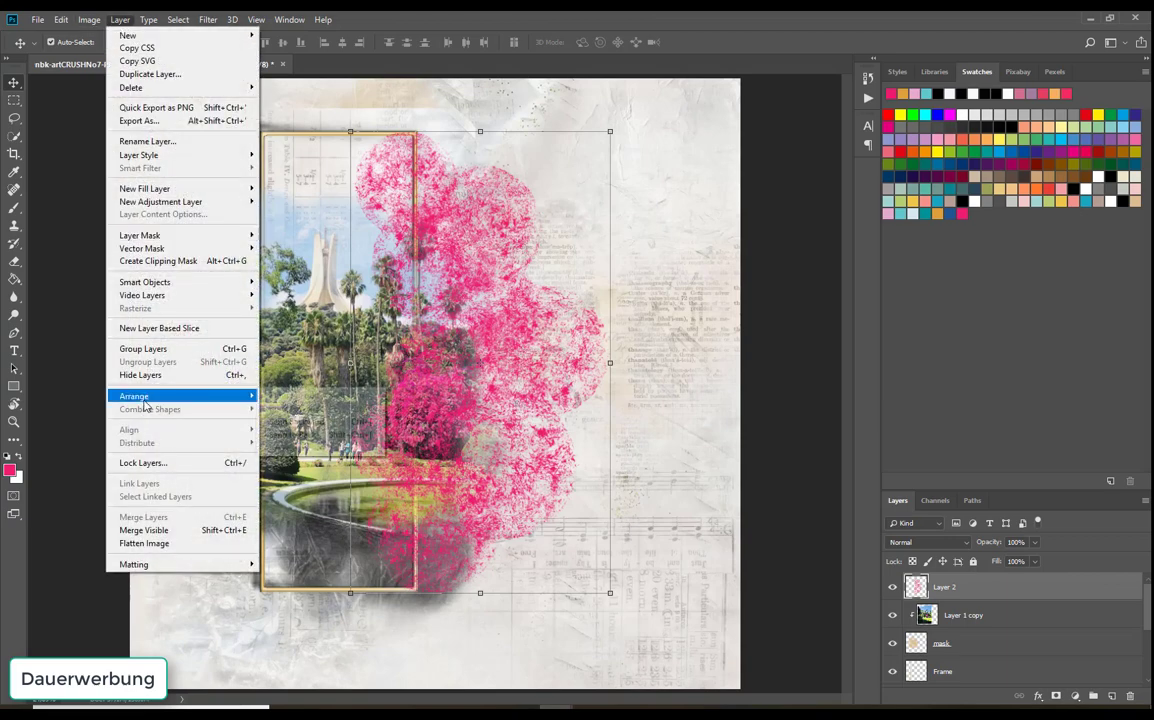
{"action": "left_click", "coordinate": [290, 434]}
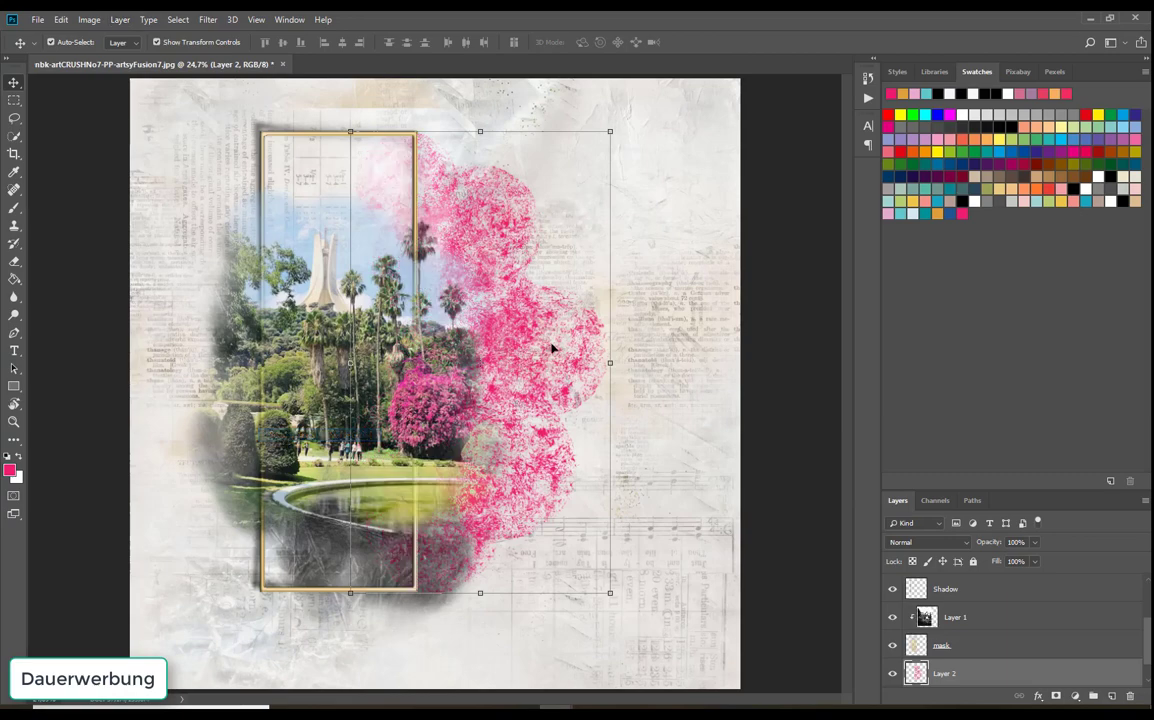
{"action": "left_click_drag", "start_coordinate": [545, 325], "coordinate": [491, 323]}
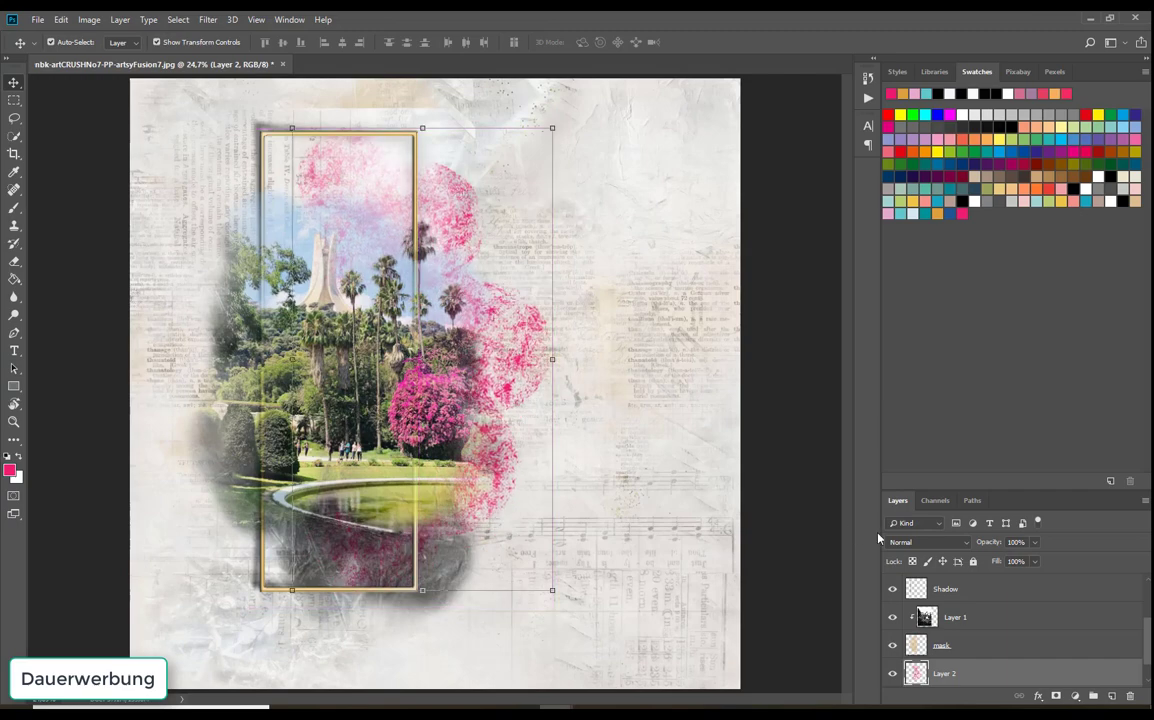
{"action": "scroll", "coordinate": [1148, 648], "scroll_direction": "up", "scroll_amount": 2}
{"action": "left_click", "coordinate": [1000, 590]}
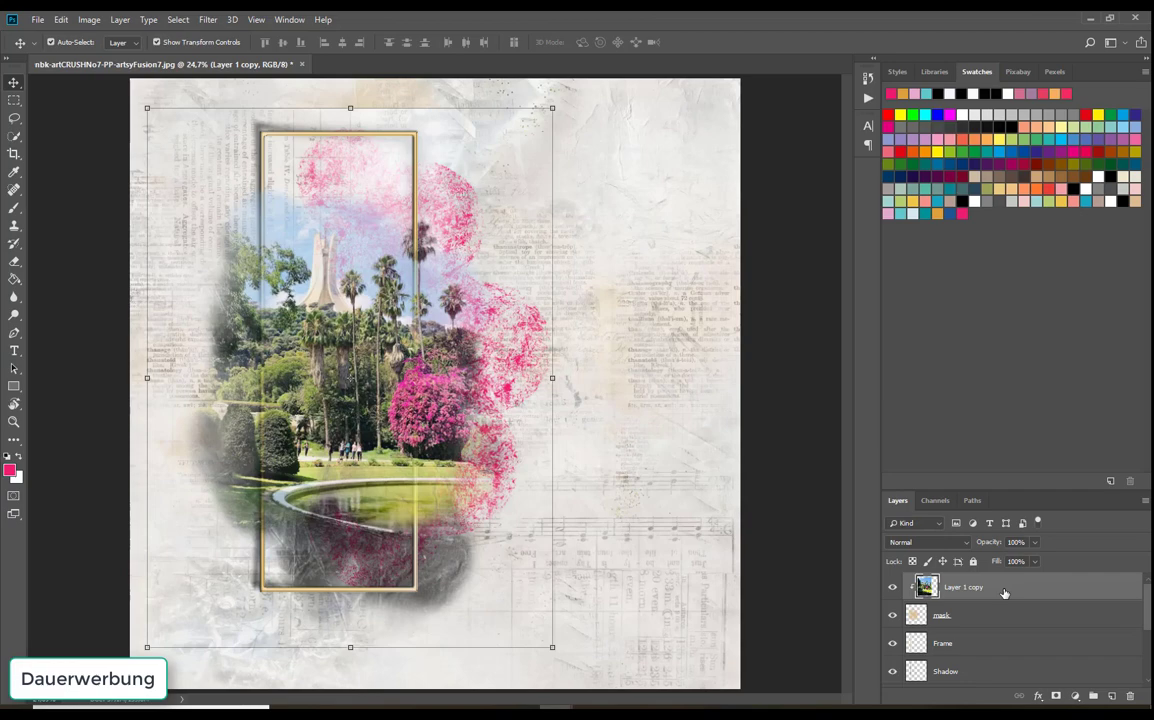
{"action": "mouse_move", "coordinate": [1149, 628]}
{"action": "left_mouse_down"}
{"action": "mouse_move", "coordinate": [1149, 674]}
{"action": "mouse_move", "coordinate": [1148, 604]}
{"action": "left_mouse_up"}
{"action": "left_click_drag", "start_coordinate": [1148, 614], "coordinate": [1148, 652]}
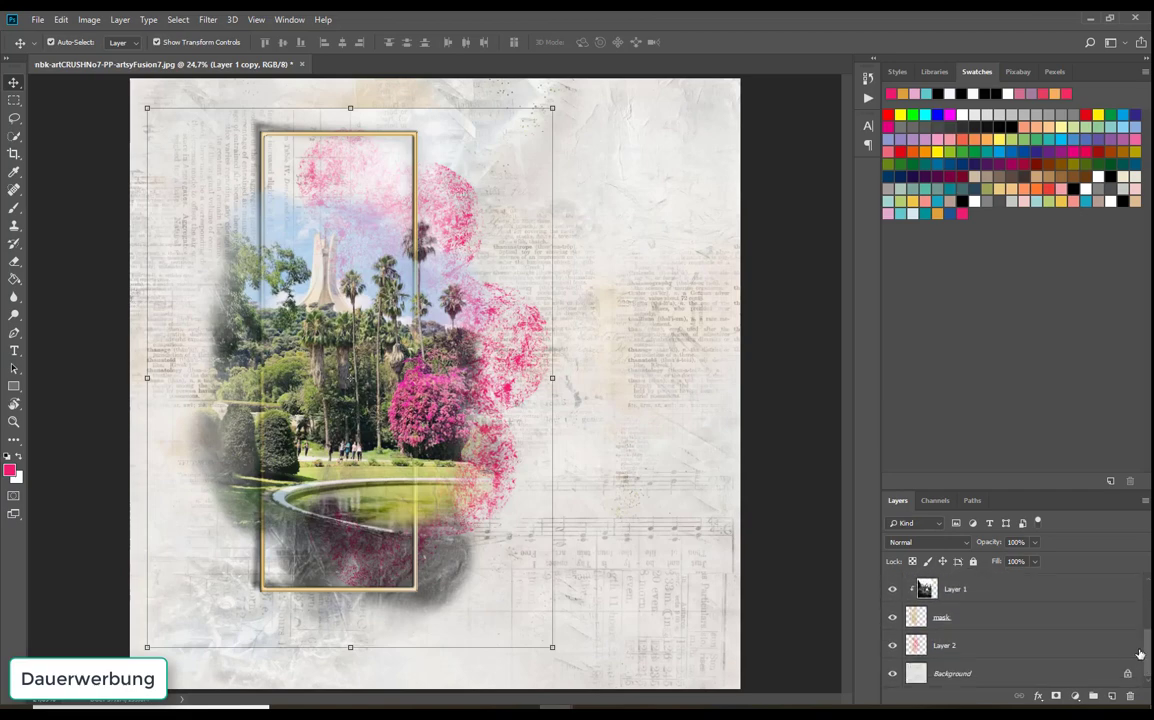
{"action": "left_click", "coordinate": [955, 650]}
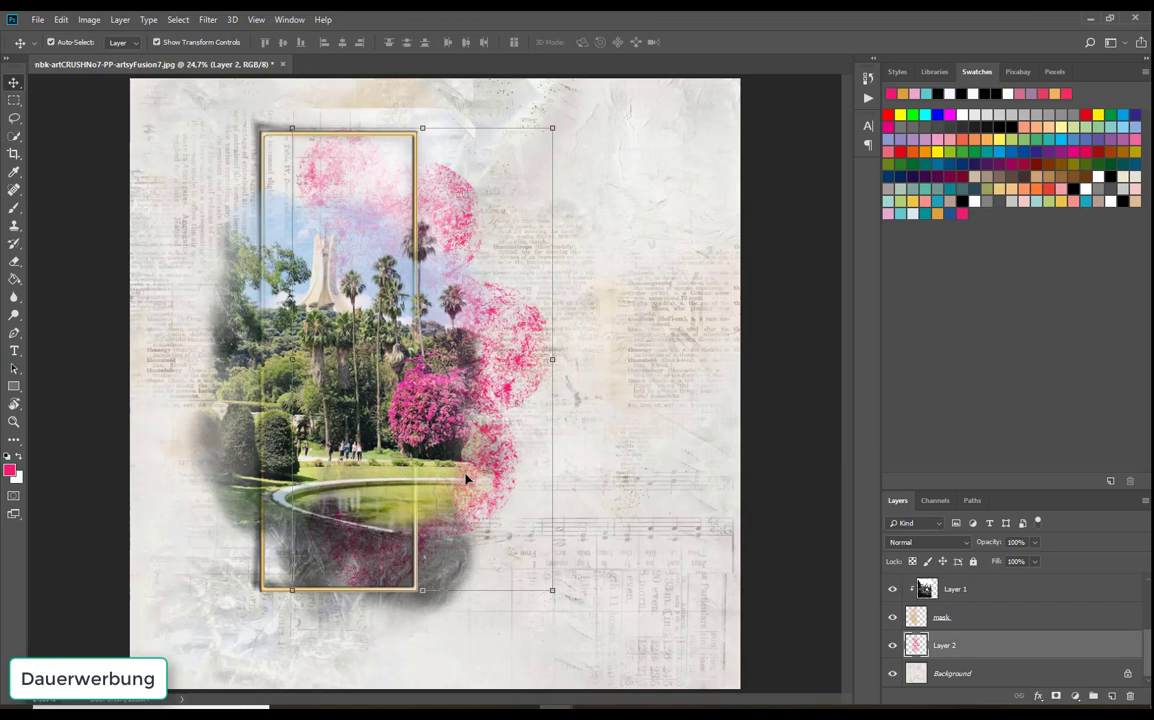
{"action": "left_click", "coordinate": [459, 224]}
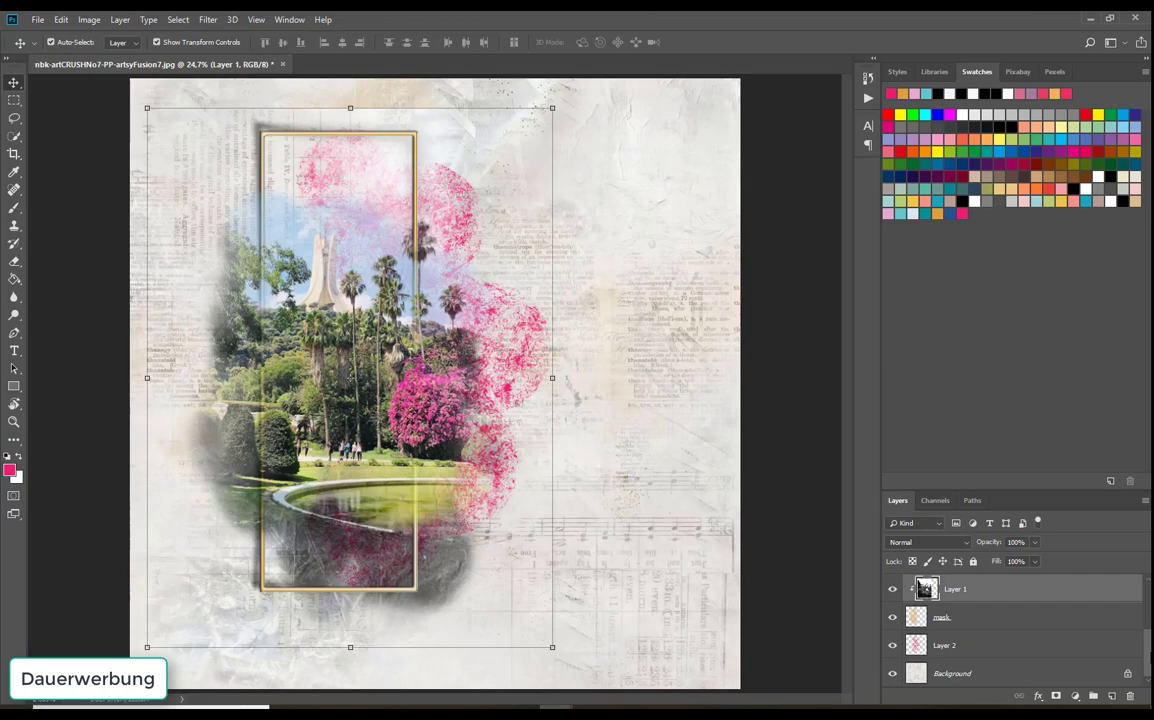
Add a new layer above Layer 1 copy and set up the nbk-AC7-paint+blend3 brush at 320 px with the pale blue swatch
{"action": "scroll", "coordinate": [1089, 590], "scroll_direction": "up", "scroll_amount": 3}
{"action": "left_click", "coordinate": [955, 588]}
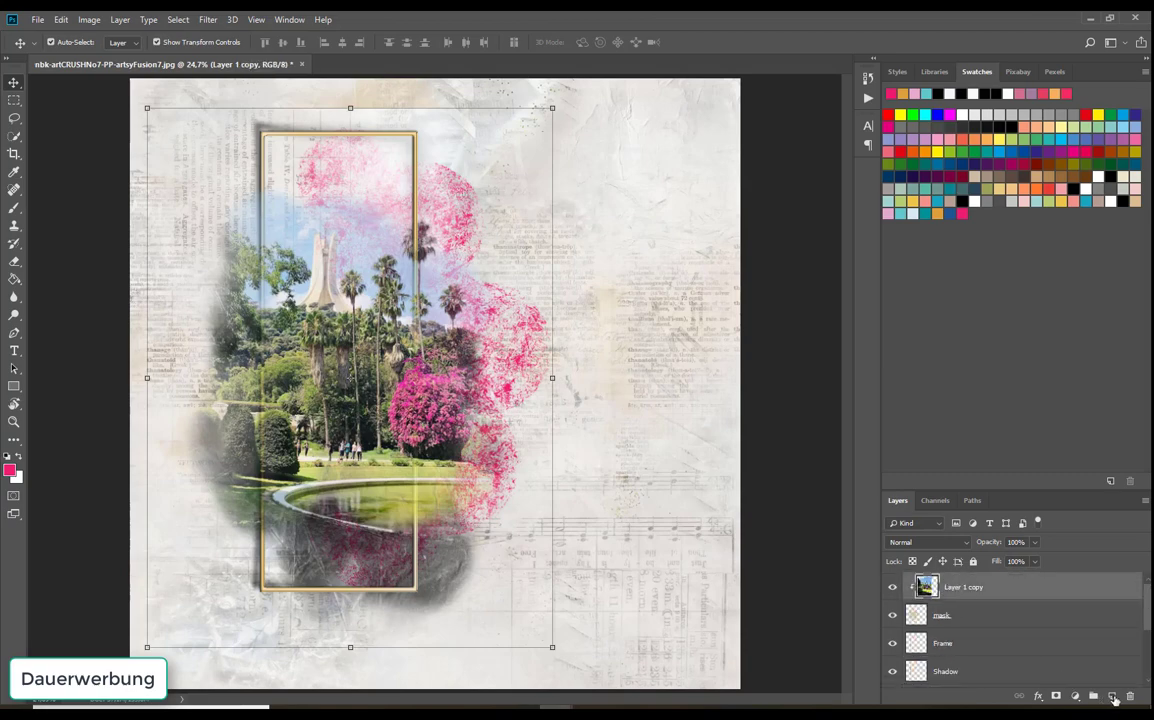
{"action": "left_click", "coordinate": [1113, 697]}
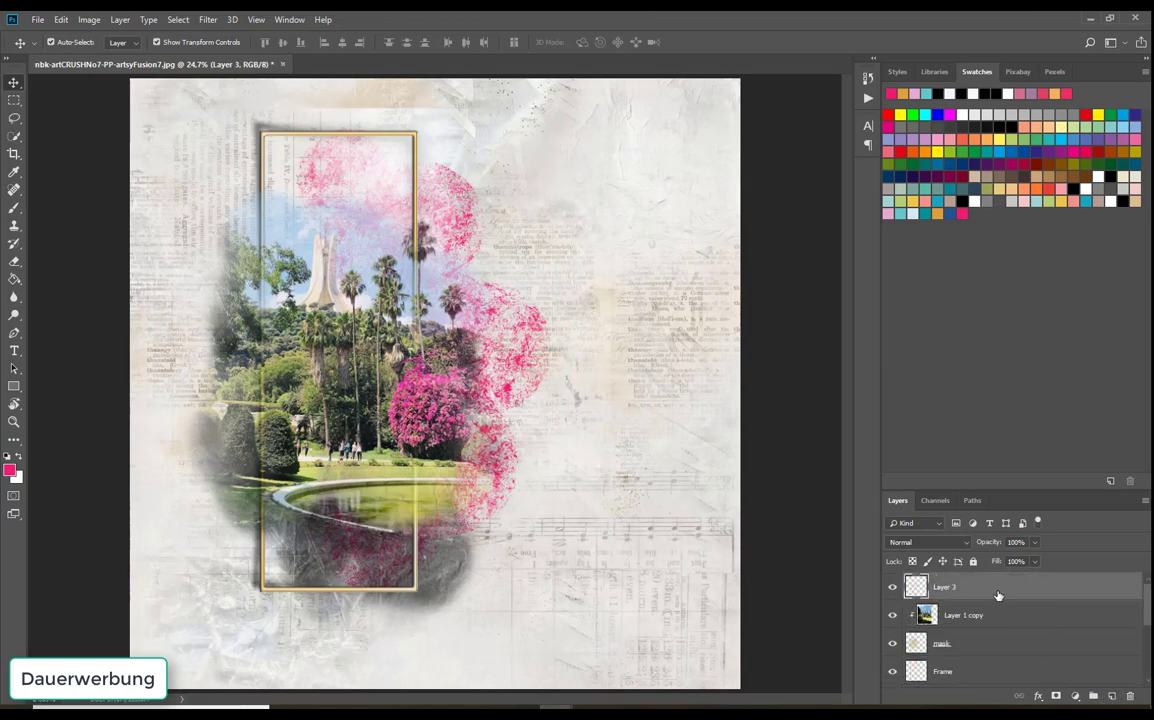
{"action": "left_click", "coordinate": [917, 211]}
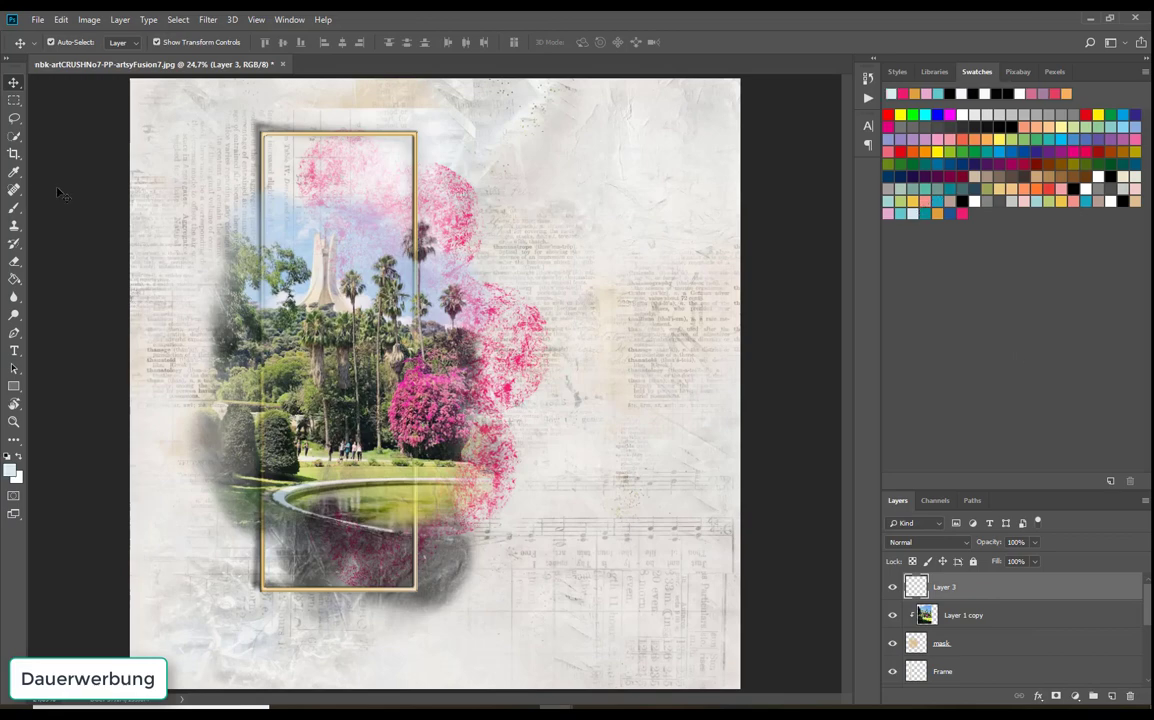
{"action": "left_click", "coordinate": [15, 212]}
{"action": "left_click", "coordinate": [73, 44]}
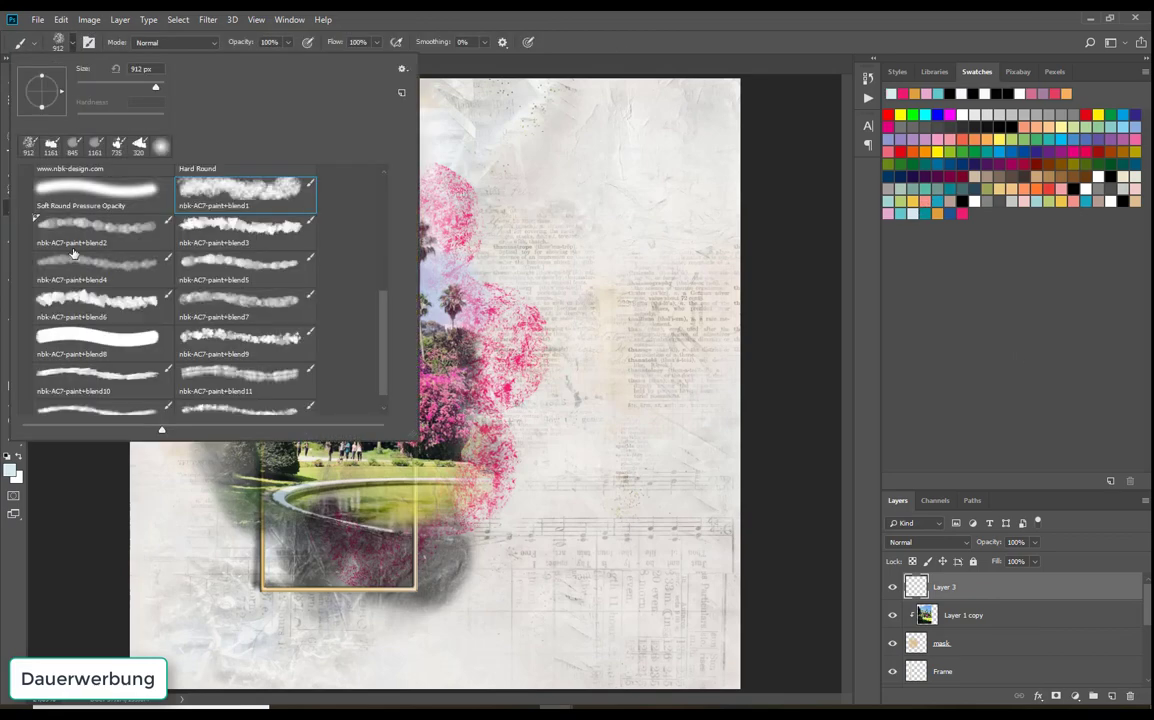
{"action": "left_click", "coordinate": [204, 233]}
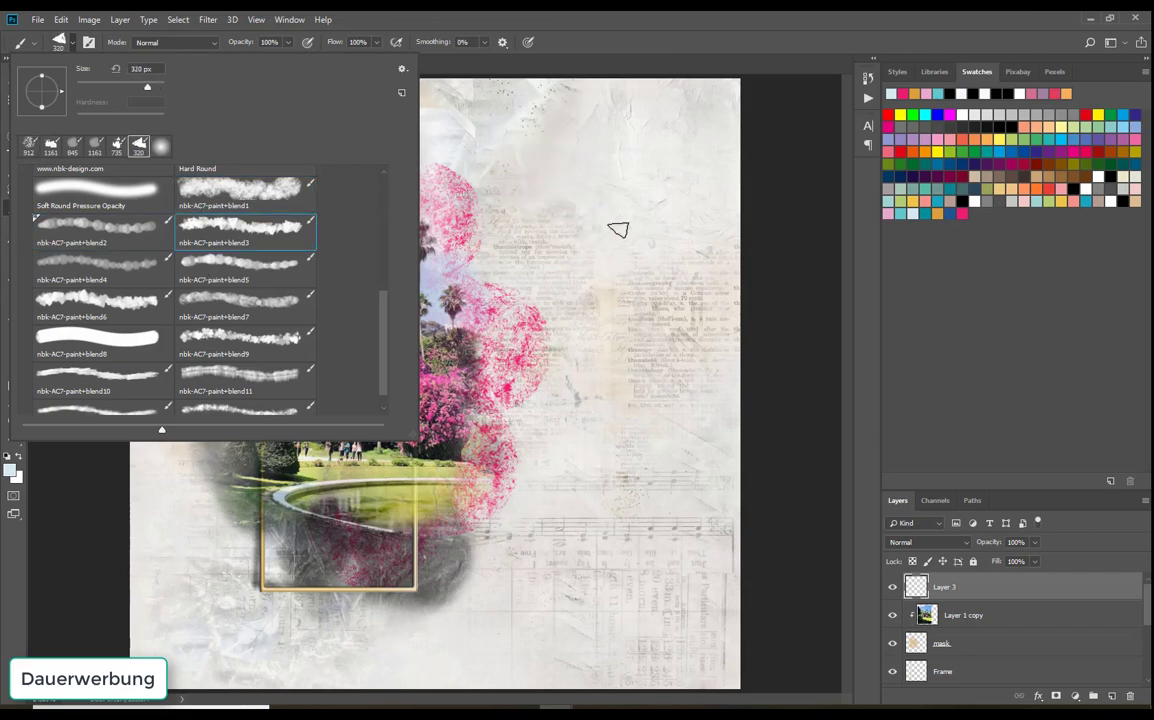
{"action": "left_click", "coordinate": [618, 16]}
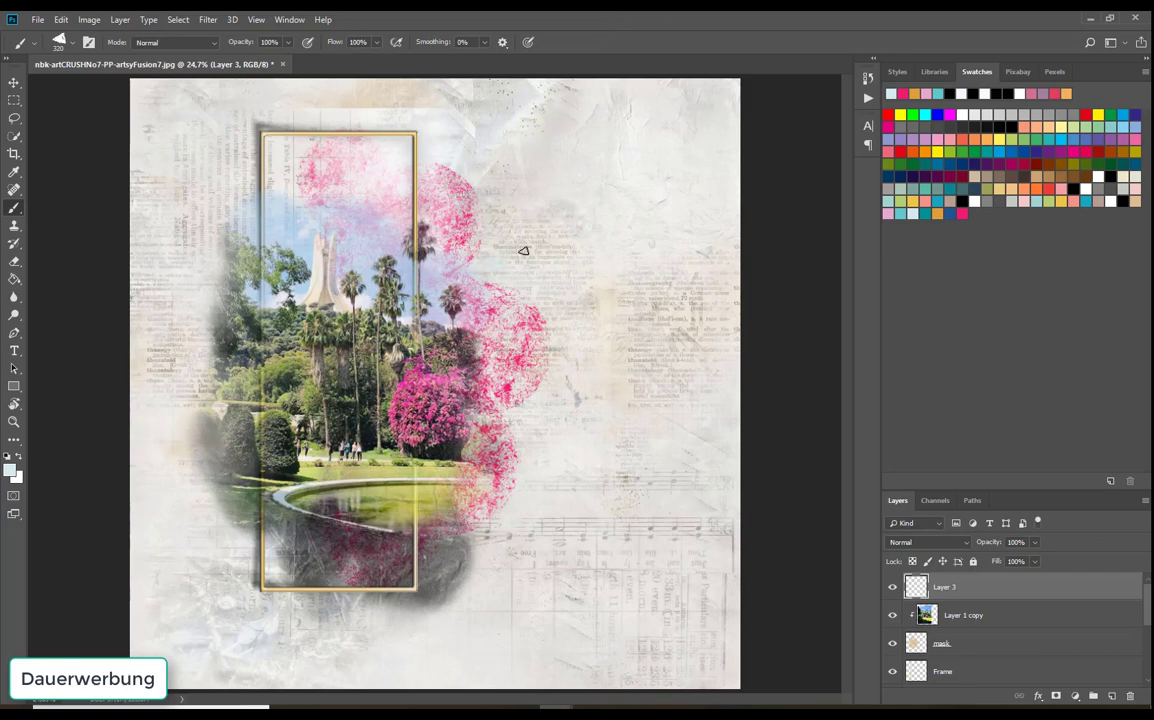
Stamp pale blue paint marks on Layer 3 beside and over the pink blobs at the photo's right edge
{"action": "left_click_drag", "start_coordinate": [523, 251], "coordinate": [523, 276]}
{"action": "left_click", "coordinate": [572, 259]}
{"action": "left_click", "coordinate": [527, 333]}
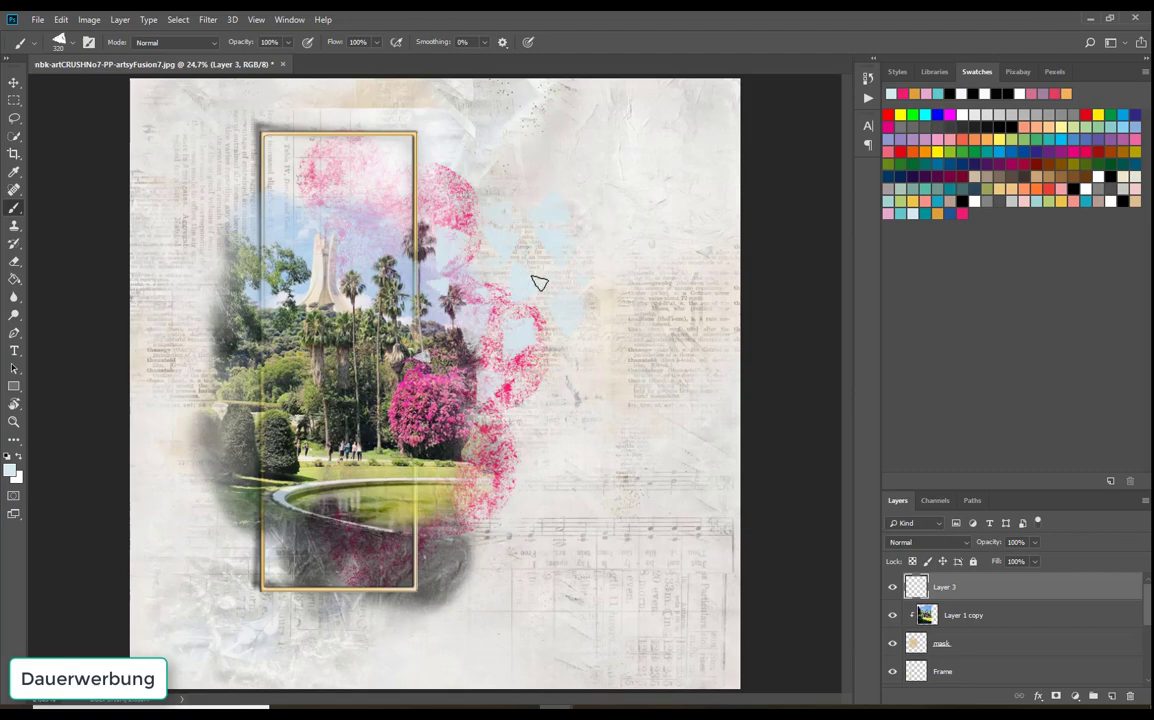
Move the pale blue paint to the photo's upper-left side and send Layer 3 to the back
{"action": "left_click", "coordinate": [13, 82]}
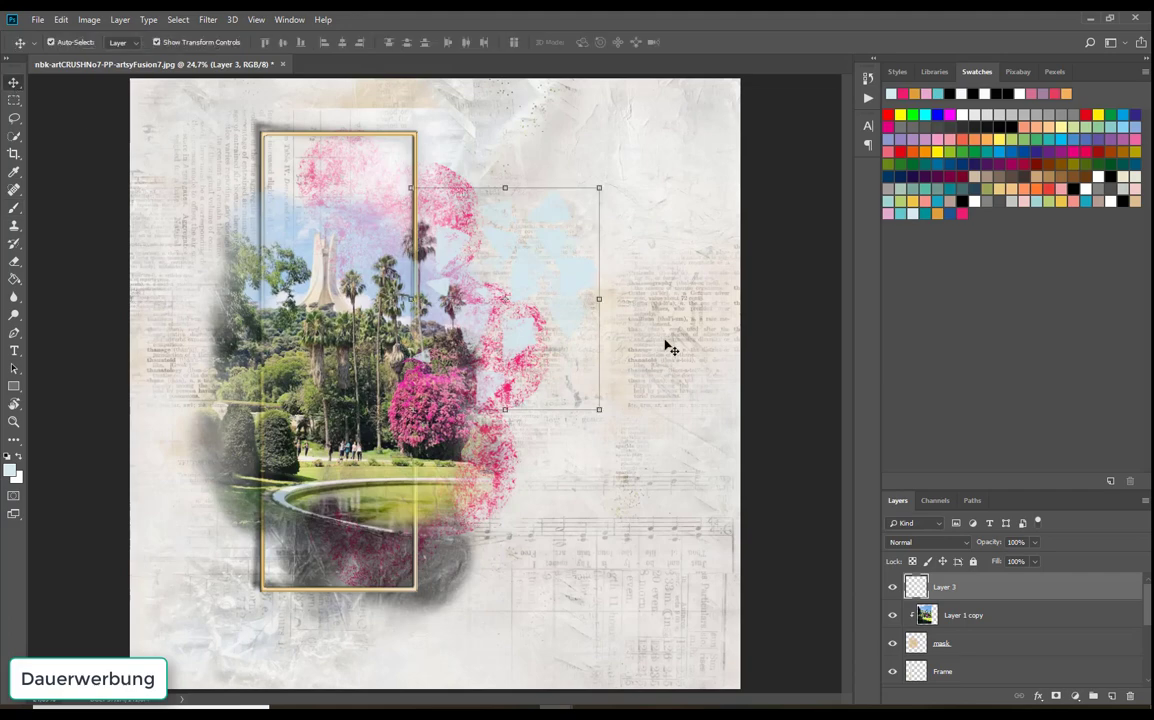
{"action": "mouse_move", "coordinate": [559, 221]}
{"action": "left_mouse_down"}
{"action": "mouse_move", "coordinate": [355, 190]}
{"action": "mouse_move", "coordinate": [316, 325]}
{"action": "mouse_move", "coordinate": [290, 170]}
{"action": "mouse_move", "coordinate": [310, 225]}
{"action": "mouse_move", "coordinate": [312, 215]}
{"action": "left_mouse_up"}
{"action": "left_click", "coordinate": [119, 19]}
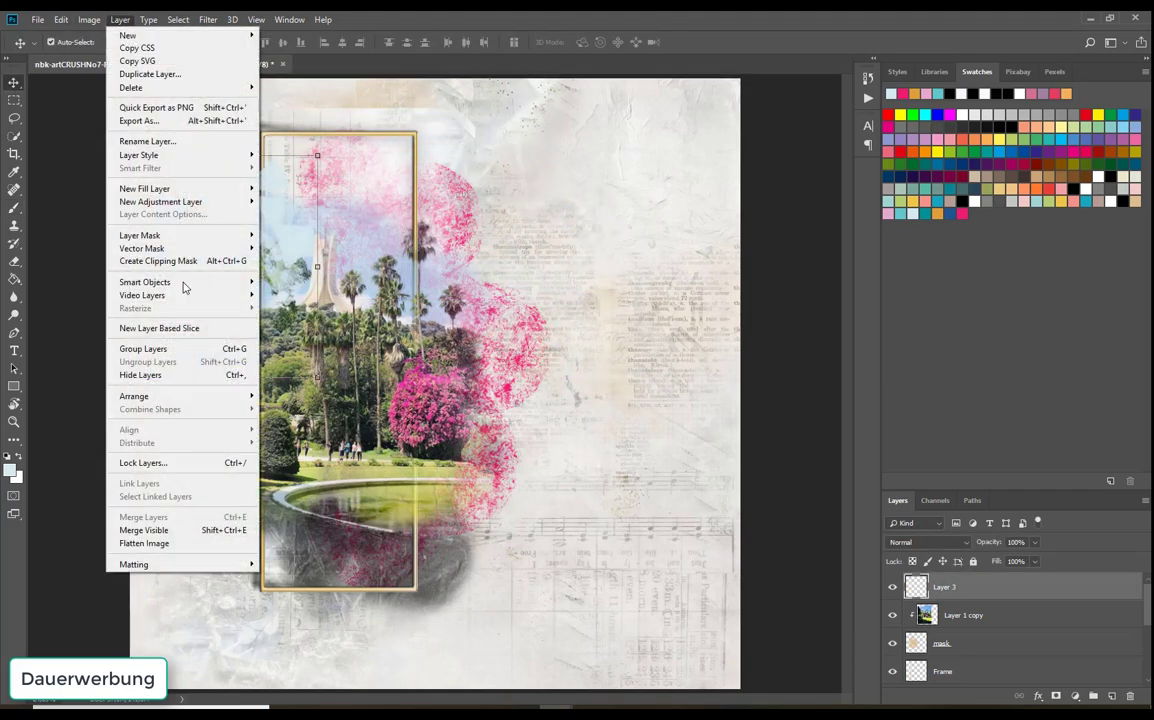
{"action": "mouse_move", "coordinate": [175, 396]}
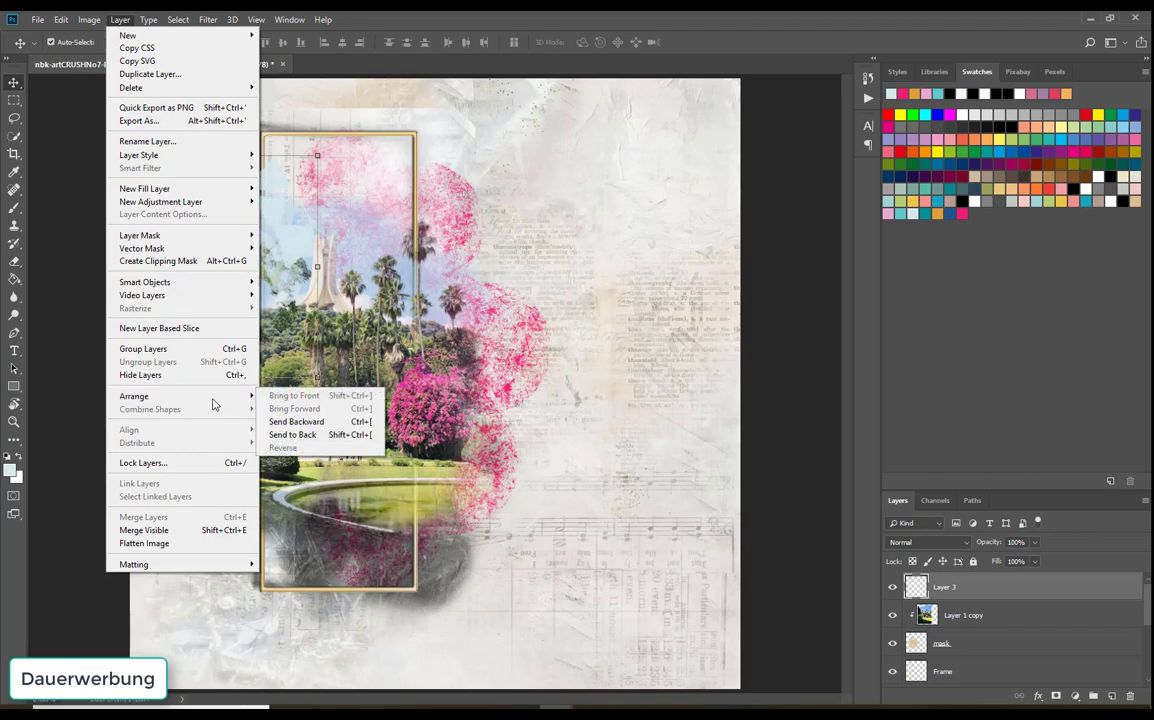
{"action": "left_click", "coordinate": [288, 437]}
{"action": "left_click_drag", "start_coordinate": [158, 217], "coordinate": [169, 180]}
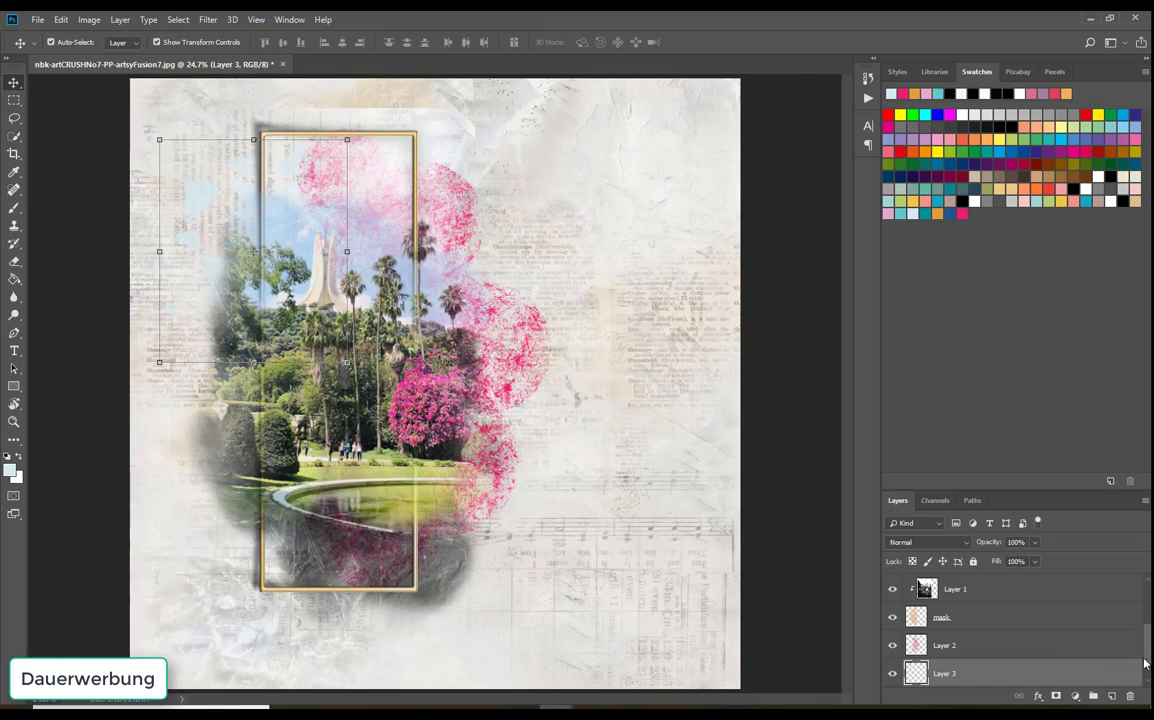
Add a new layer above Layer 1 copy and set up the nbk-AC7-paint+blend7 brush with the orange swatch as foreground colour
{"action": "scroll", "coordinate": [1146, 650], "scroll_direction": "up", "scroll_amount": 3}
{"action": "left_click", "coordinate": [1015, 598]}
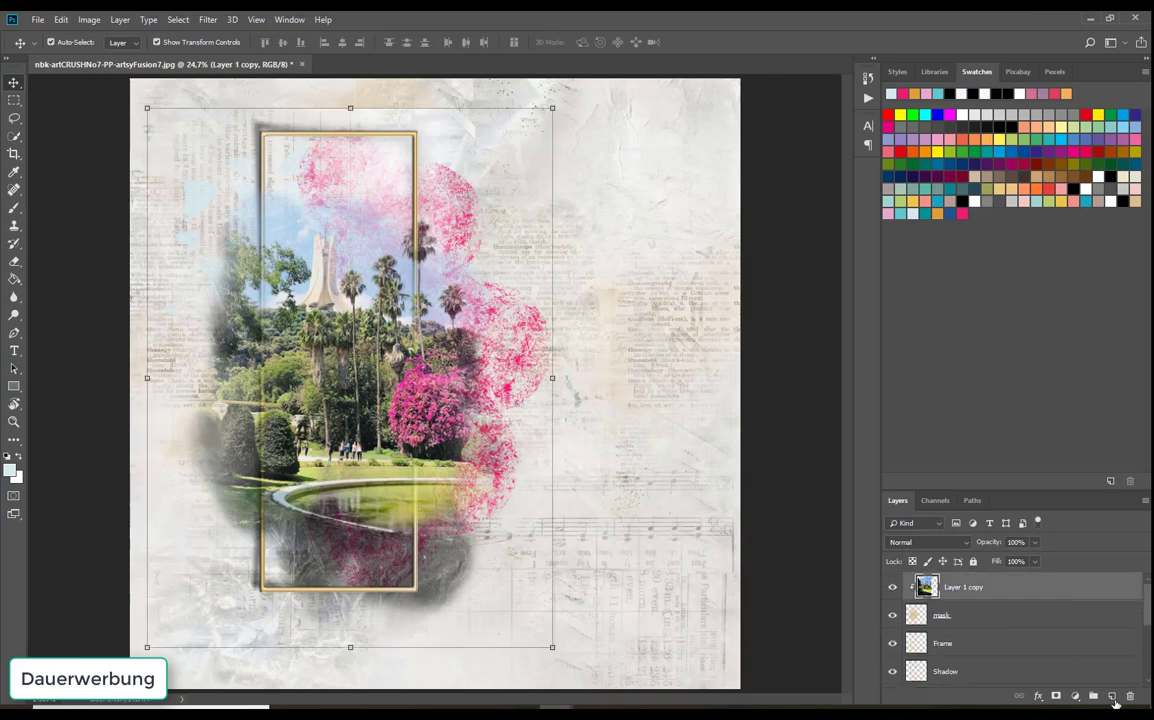
{"action": "left_click", "coordinate": [1112, 696]}
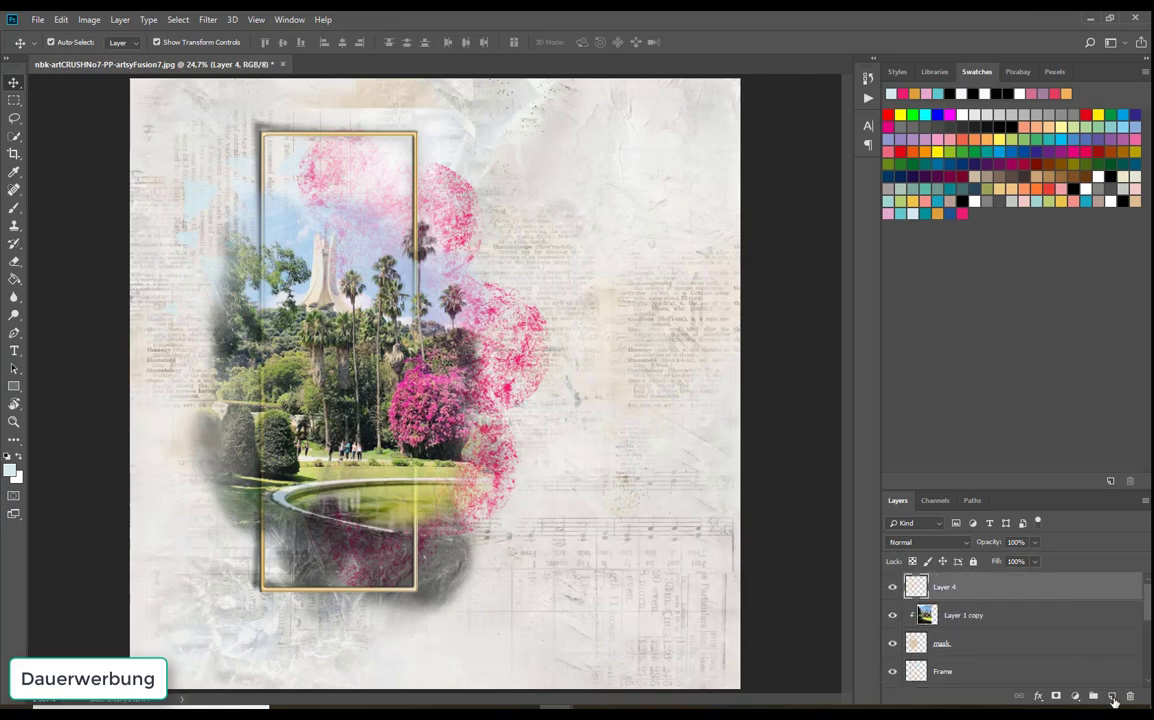
{"action": "left_click", "coordinate": [937, 216]}
{"action": "left_click", "coordinate": [14, 207]}
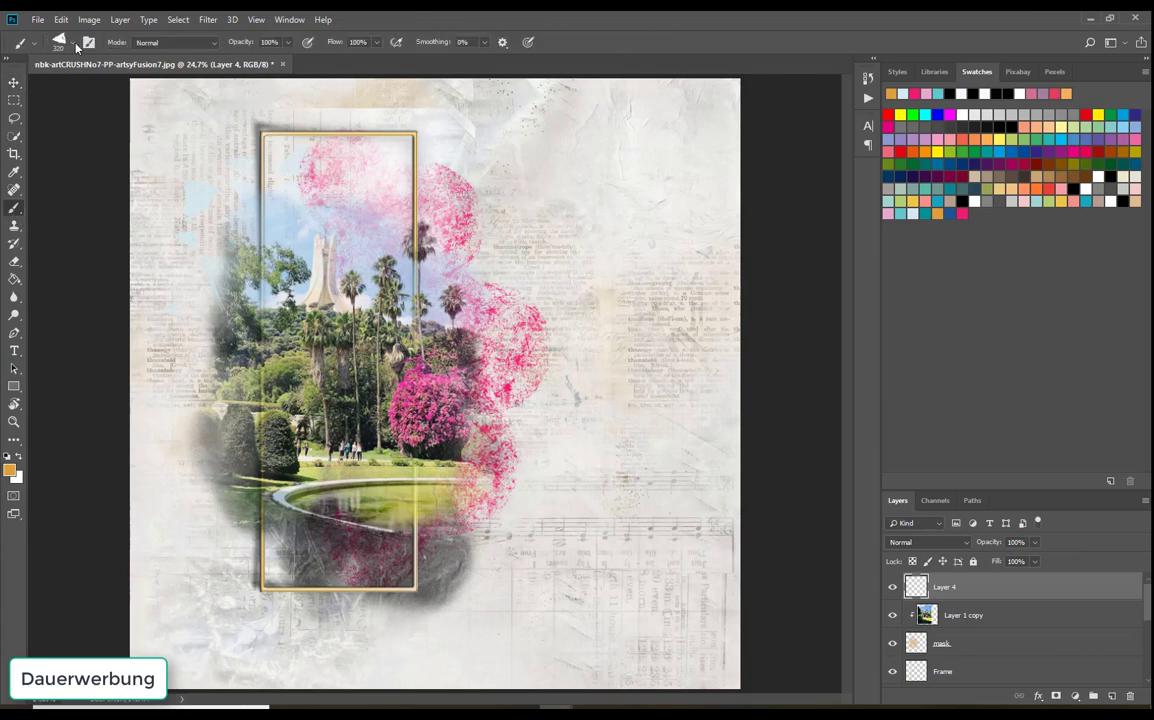
{"action": "left_click", "coordinate": [74, 43]}
{"action": "left_click", "coordinate": [252, 333]}
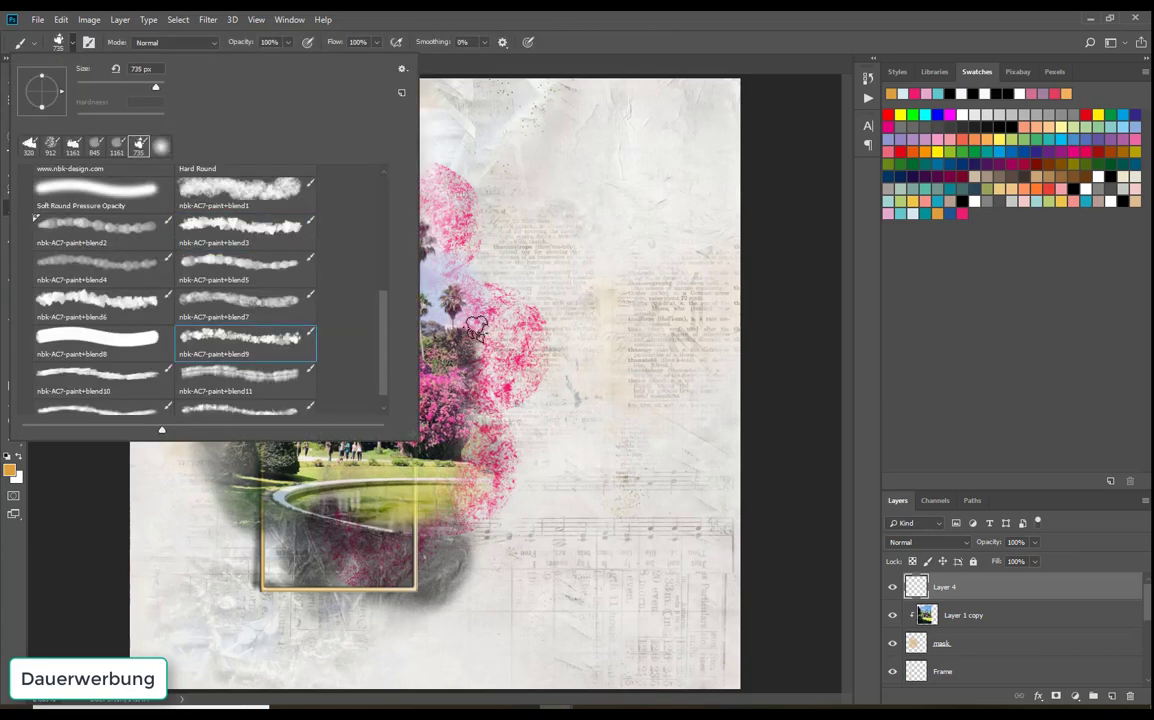
{"action": "left_click", "coordinate": [242, 300]}
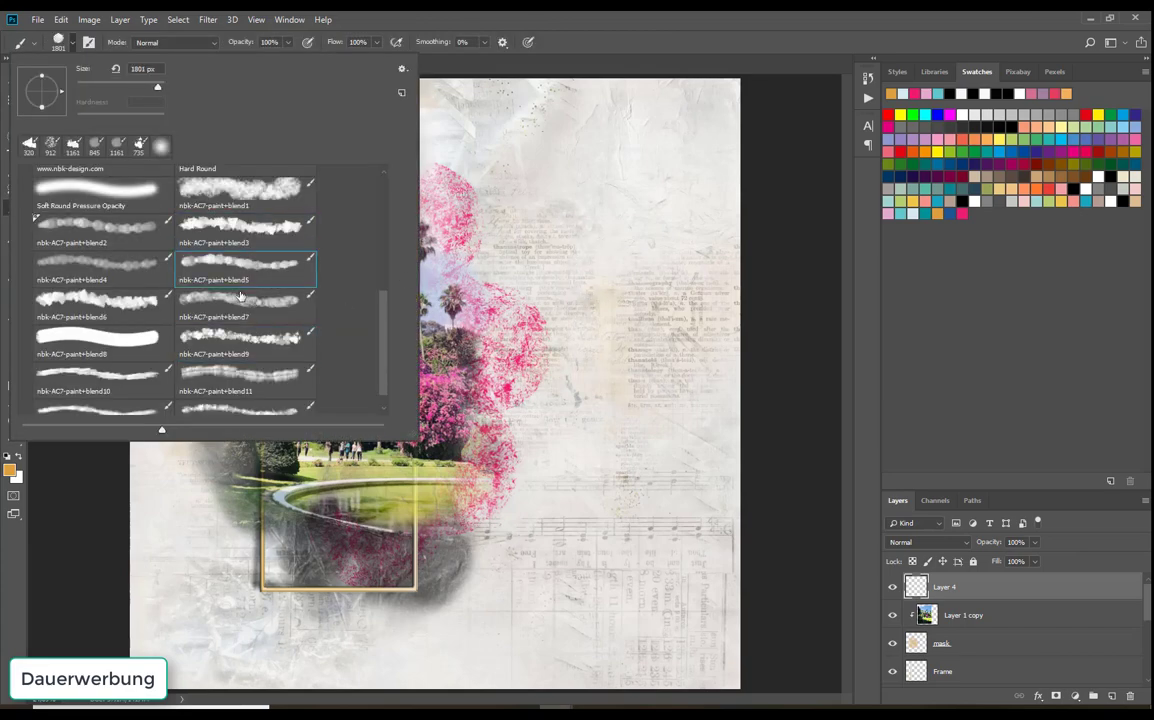
Paint broad orange strokes beside the photo on Layer 4 and move them over the photo's lower-left part
{"action": "mouse_move", "coordinate": [541, 301]}
{"action": "left_mouse_down"}
{"action": "mouse_move", "coordinate": [601, 344]}
{"action": "mouse_move", "coordinate": [597, 381]}
{"action": "mouse_move", "coordinate": [532, 509]}
{"action": "mouse_move", "coordinate": [542, 525]}
{"action": "mouse_move", "coordinate": [516, 526]}
{"action": "mouse_move", "coordinate": [600, 555]}
{"action": "left_mouse_up"}
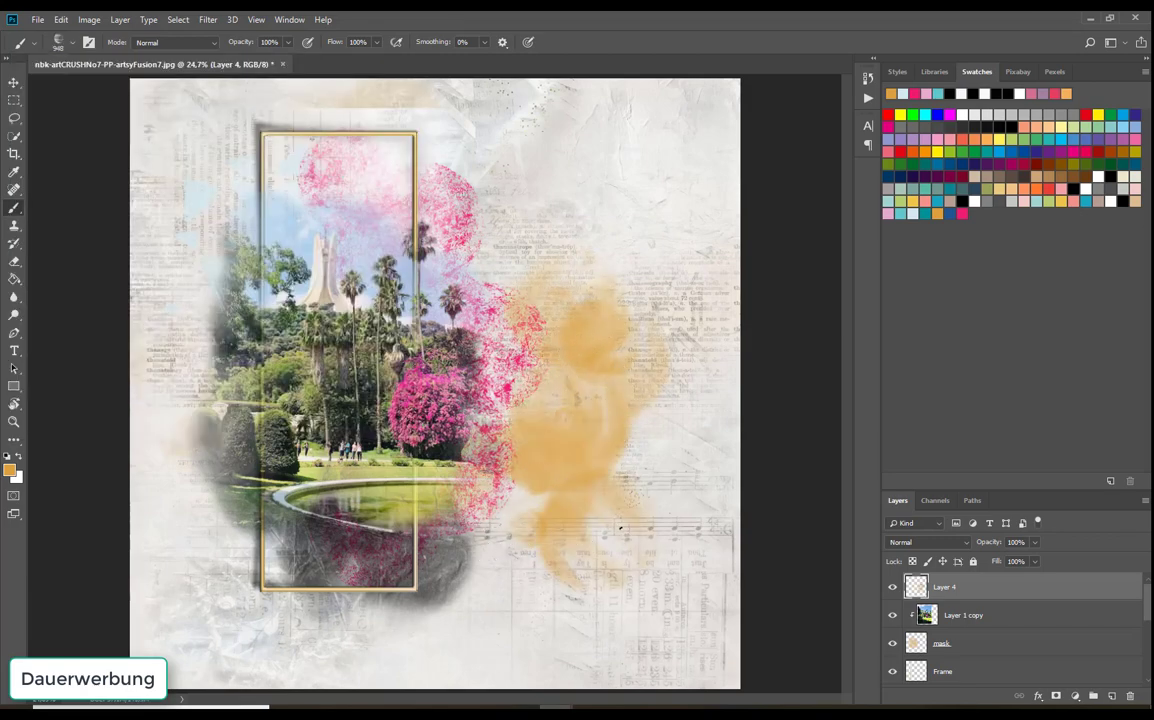
{"action": "left_click_drag", "start_coordinate": [665, 304], "coordinate": [480, 200]}
{"action": "key", "text": "v"}
{"action": "mouse_move", "coordinate": [613, 337]}
{"action": "left_mouse_down"}
{"action": "mouse_move", "coordinate": [394, 273]}
{"action": "mouse_move", "coordinate": [337, 386]}
{"action": "mouse_move", "coordinate": [313, 389]}
{"action": "left_mouse_up"}
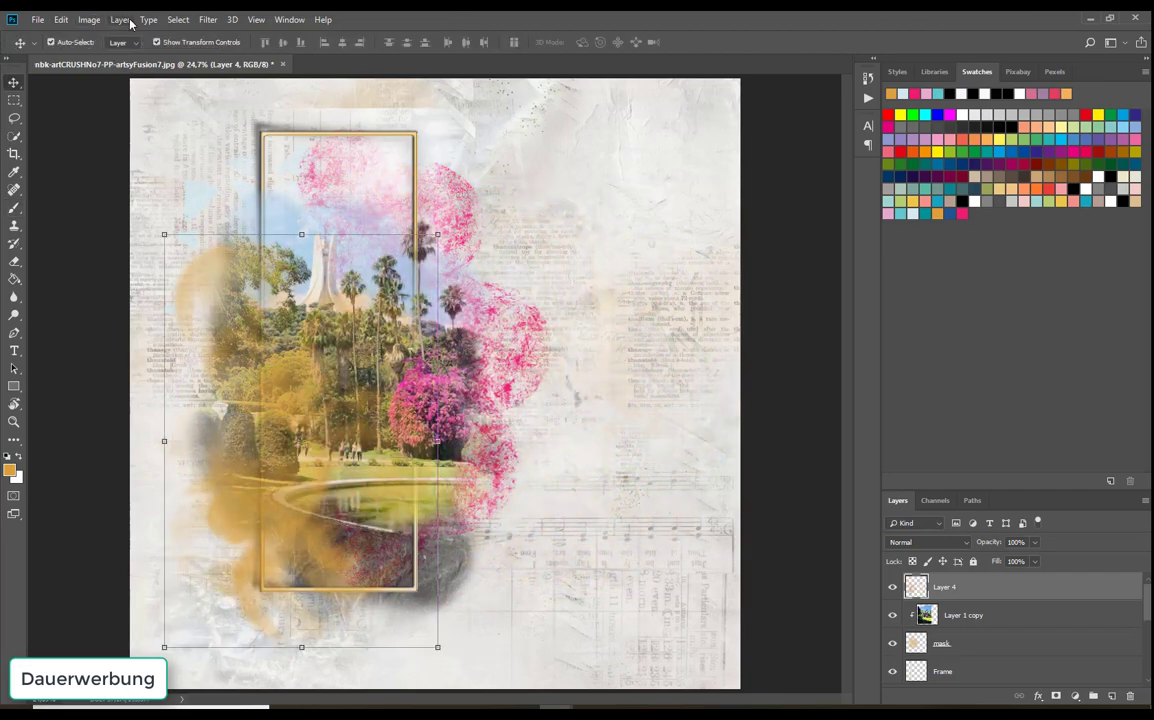
Reorder Layer 4 to sit between Shadow and Layer 1, and shift the orange paint slightly up and left
{"action": "left_click", "coordinate": [119, 19]}
{"action": "left_click", "coordinate": [300, 434]}
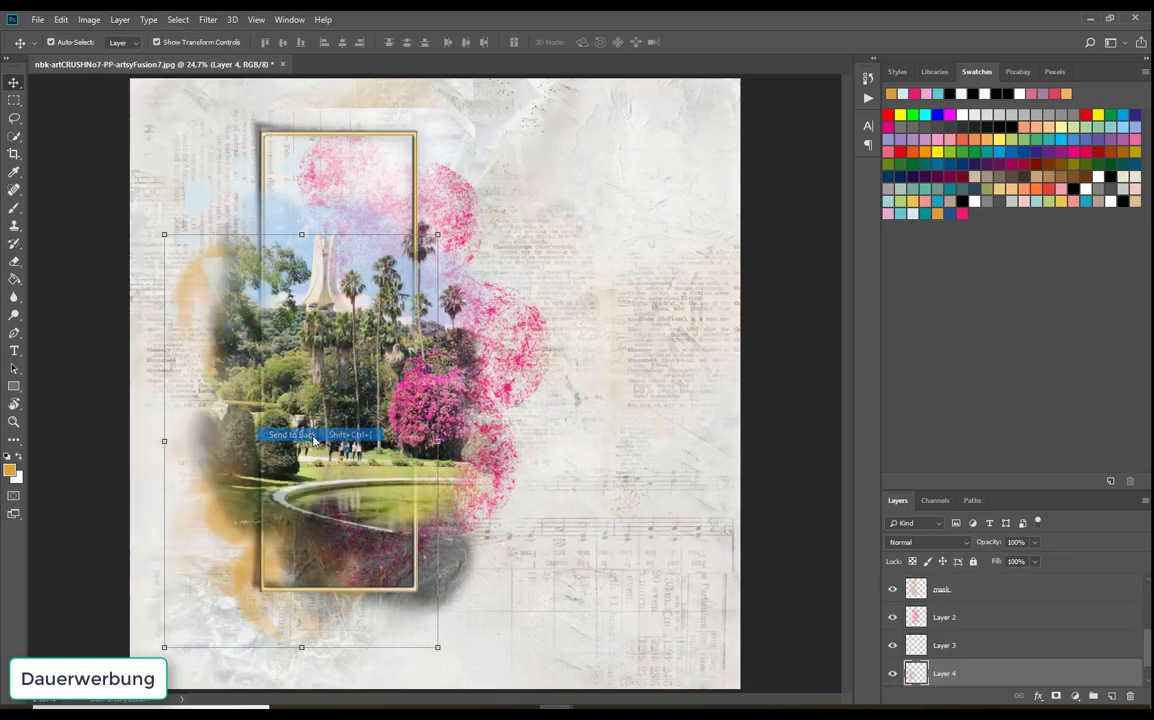
{"action": "mouse_move", "coordinate": [1013, 678]}
{"action": "left_mouse_down"}
{"action": "mouse_move", "coordinate": [1009, 572]}
{"action": "mouse_move", "coordinate": [1012, 604]}
{"action": "left_mouse_up"}
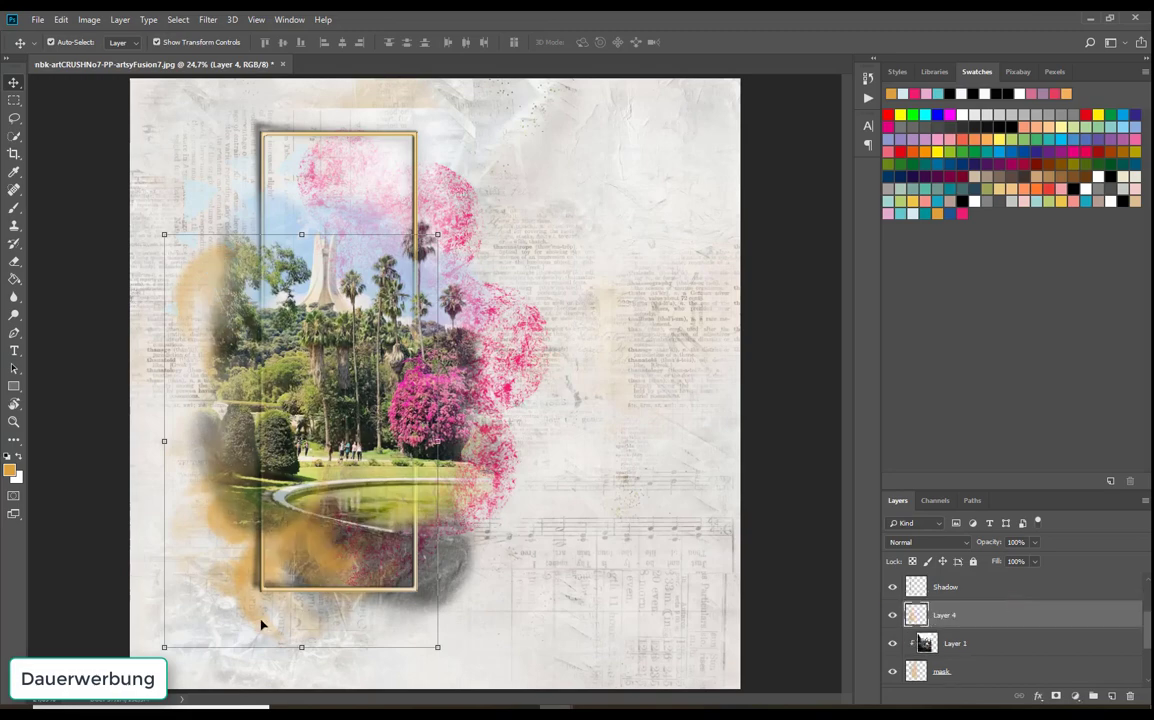
{"action": "mouse_move", "coordinate": [261, 625]}
{"action": "left_mouse_down"}
{"action": "mouse_move", "coordinate": [250, 610]}
{"action": "mouse_move", "coordinate": [235, 618]}
{"action": "mouse_move", "coordinate": [265, 586]}
{"action": "mouse_move", "coordinate": [255, 602]}
{"action": "mouse_move", "coordinate": [305, 626]}
{"action": "mouse_move", "coordinate": [240, 572]}
{"action": "mouse_move", "coordinate": [247, 580]}
{"action": "left_mouse_up"}
{"action": "left_click", "coordinate": [574, 554]}
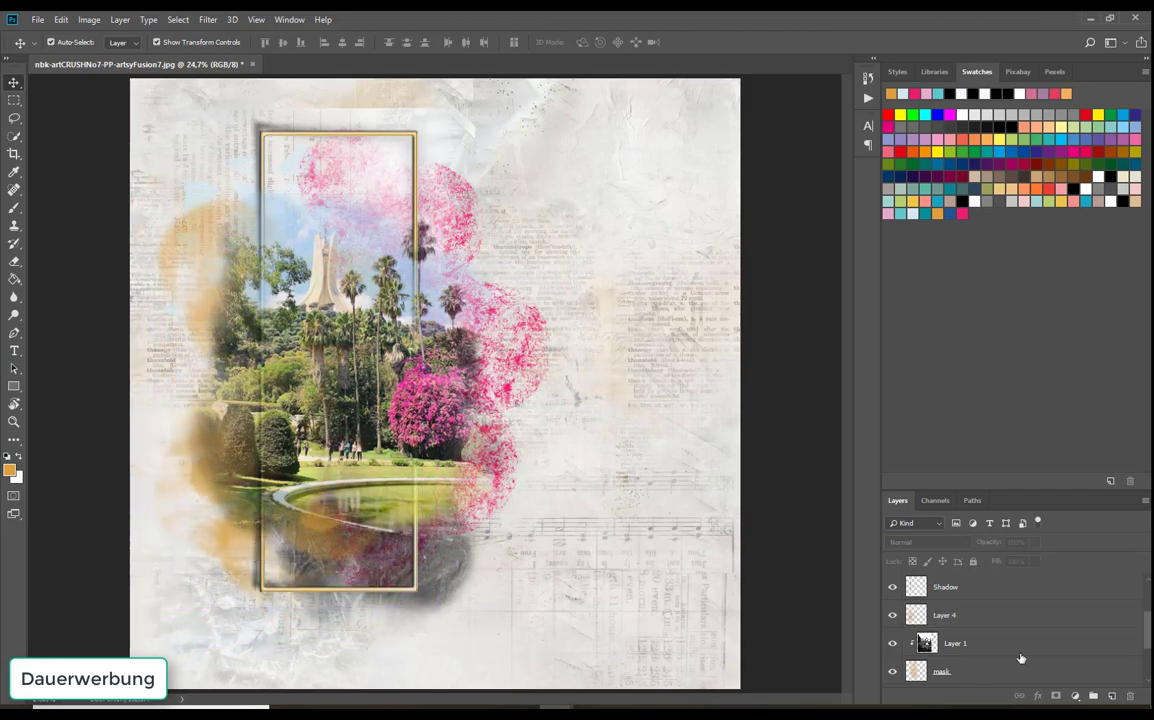
Add a new layer above Layer 1 copy and set up the nbk-AC7-paint+blend4 brush at 1161 px with the light pink swatch
{"action": "left_click_drag", "start_coordinate": [1149, 640], "coordinate": [1147, 606]}
{"action": "left_click", "coordinate": [1036, 591]}
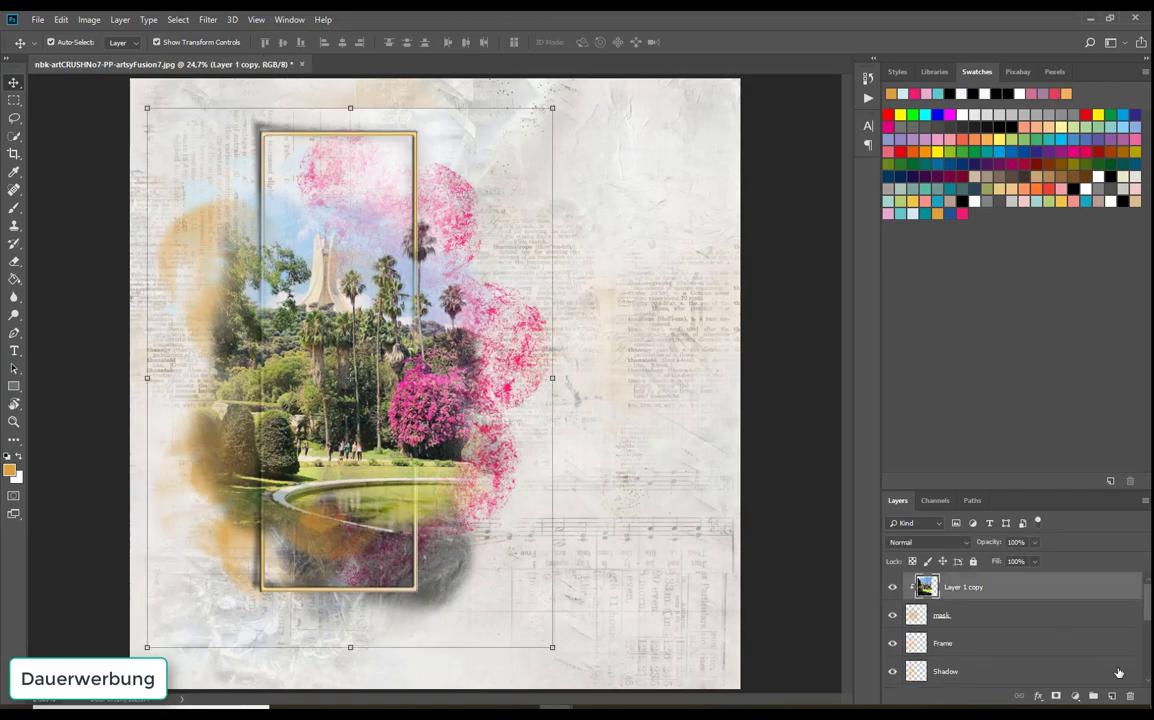
{"action": "left_click", "coordinate": [1113, 696]}
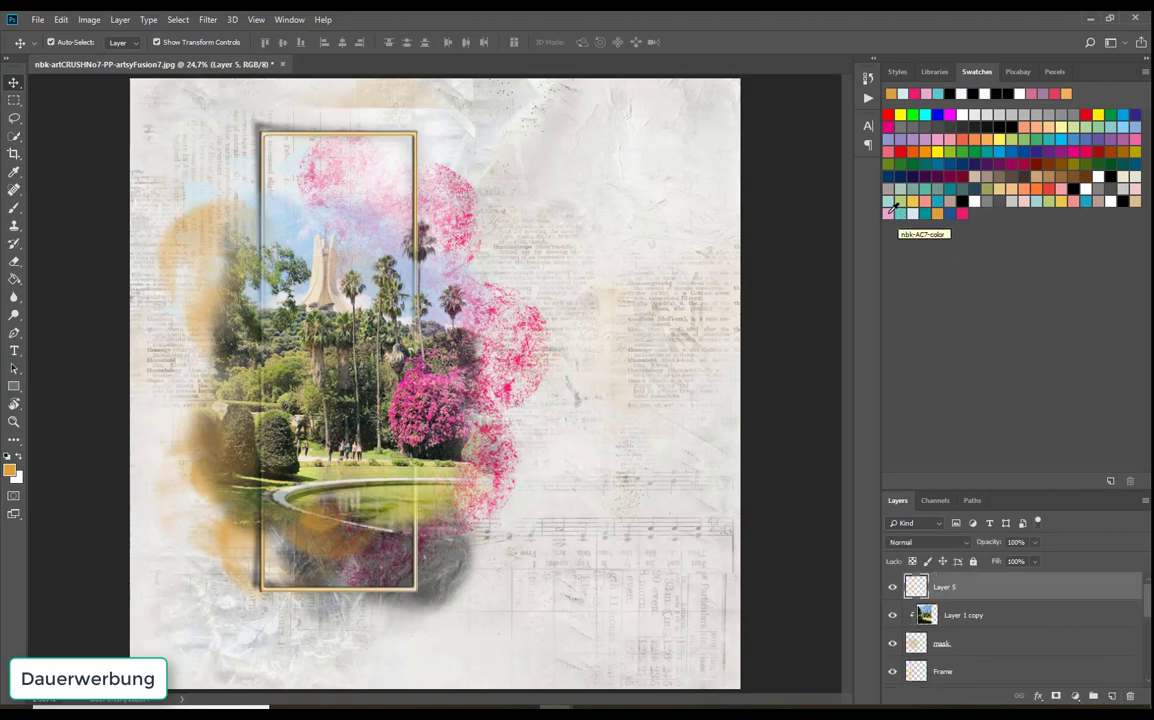
{"action": "left_click", "coordinate": [962, 212]}
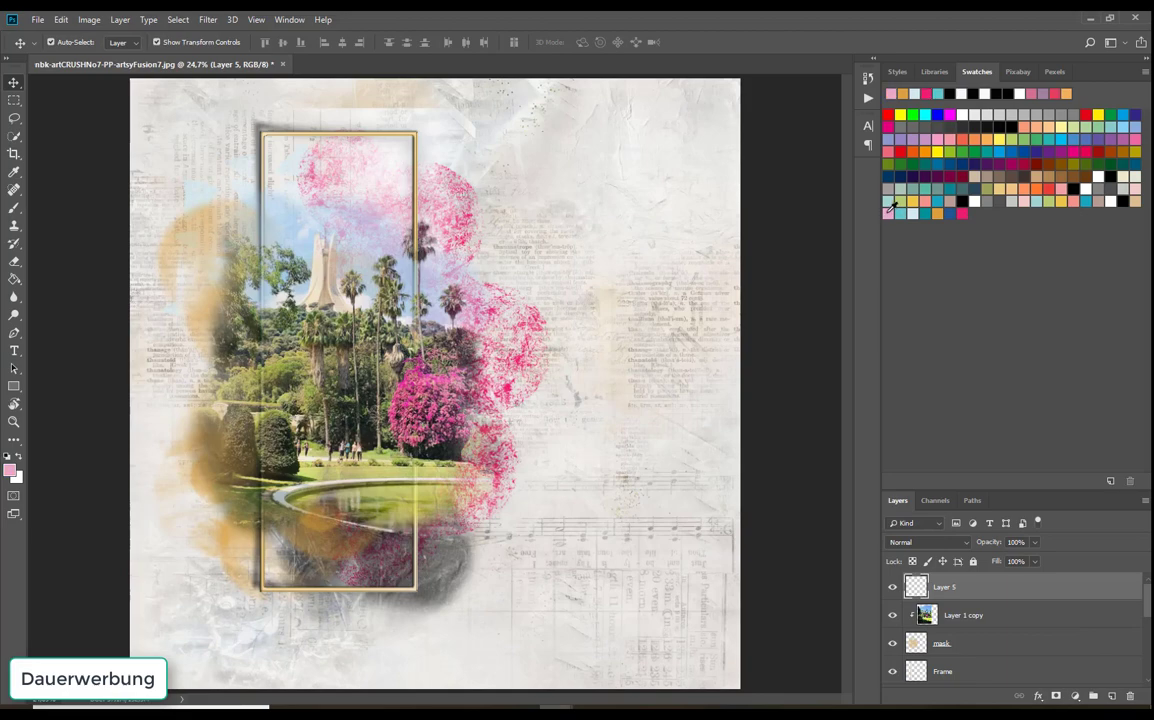
{"action": "left_click", "coordinate": [16, 211]}
{"action": "left_click", "coordinate": [70, 41]}
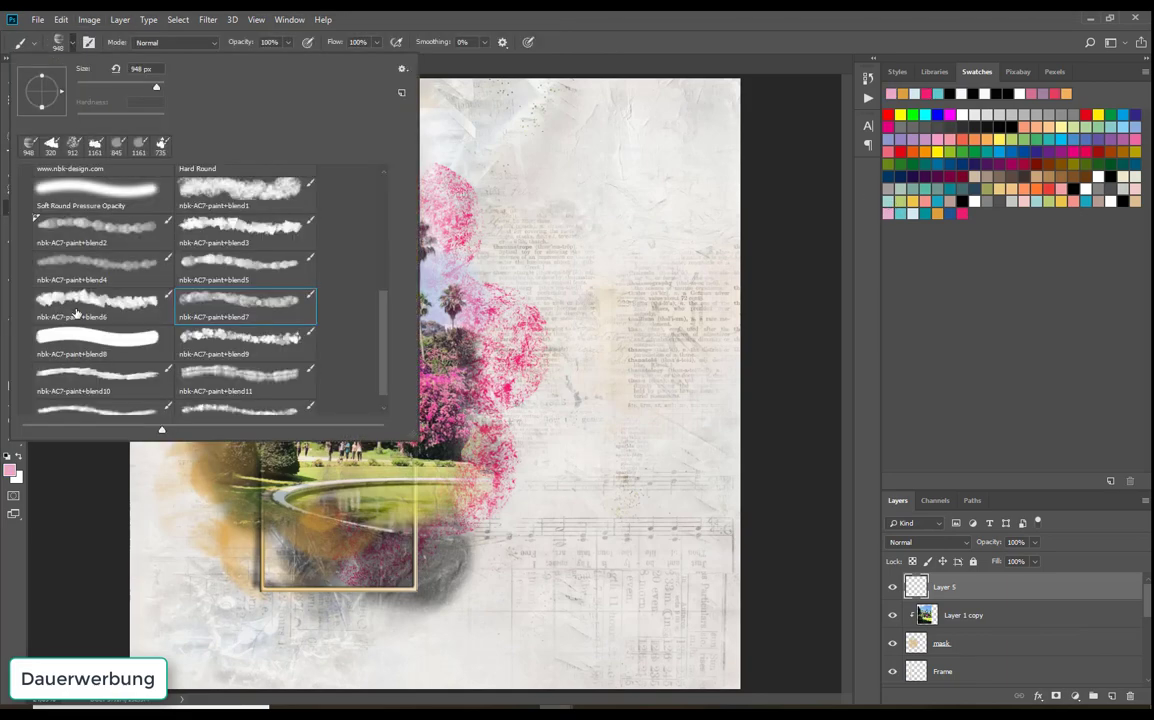
{"action": "left_click", "coordinate": [70, 262]}
{"action": "key", "text": "Return"}
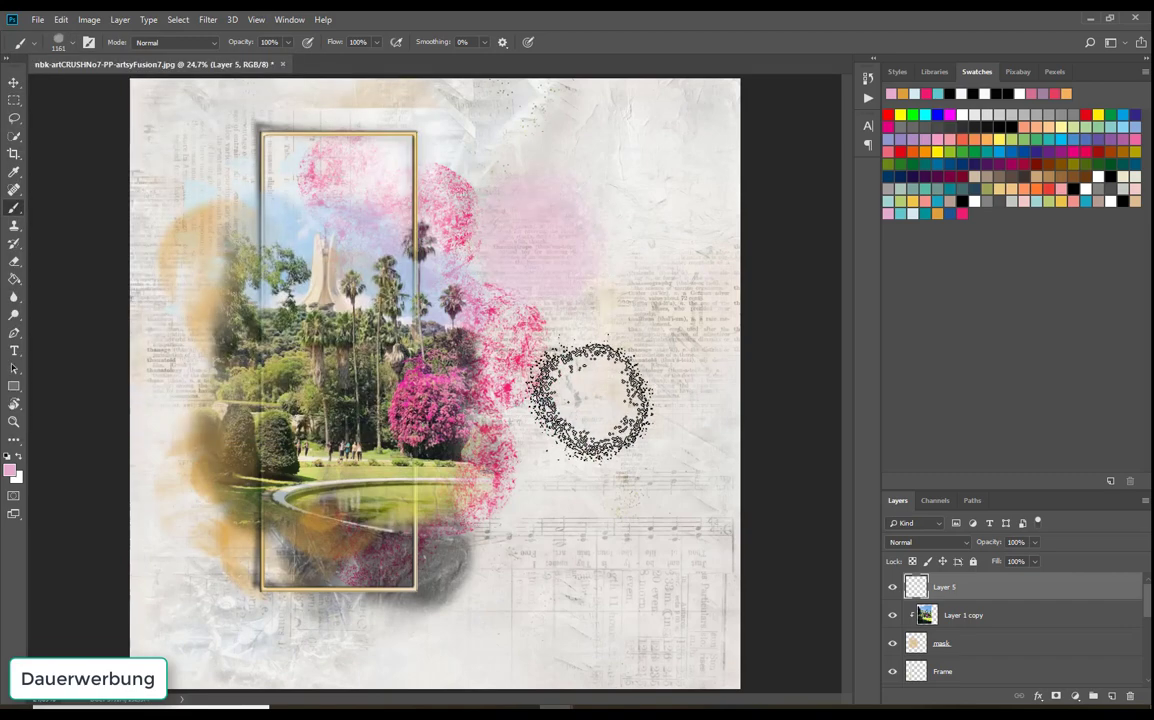
Paint large soft light pink patches right of the photo on Layer 5 and move them left over it
{"action": "mouse_move", "coordinate": [605, 334]}
{"action": "left_mouse_down"}
{"action": "mouse_move", "coordinate": [610, 206]}
{"action": "mouse_move", "coordinate": [600, 417]}
{"action": "mouse_move", "coordinate": [536, 353]}
{"action": "left_mouse_up"}
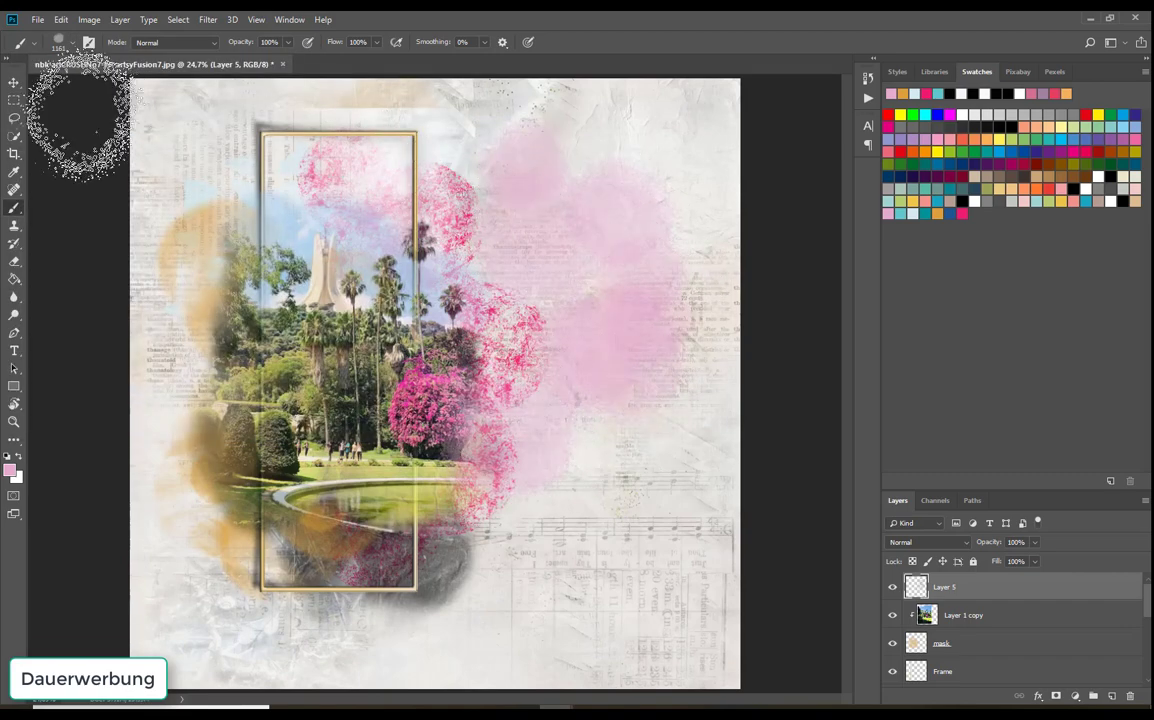
{"action": "left_click", "coordinate": [14, 81]}
{"action": "mouse_move", "coordinate": [574, 221]}
{"action": "left_mouse_down"}
{"action": "mouse_move", "coordinate": [392, 183]}
{"action": "mouse_move", "coordinate": [371, 364]}
{"action": "mouse_move", "coordinate": [385, 380]}
{"action": "mouse_move", "coordinate": [440, 385]}
{"action": "mouse_move", "coordinate": [340, 195]}
{"action": "mouse_move", "coordinate": [342, 215]}
{"action": "left_mouse_up"}
Reorder Layer 5 so the light pink paint sits directly above the lower mask layer, beneath Layer 1
{"action": "left_click", "coordinate": [120, 20]}
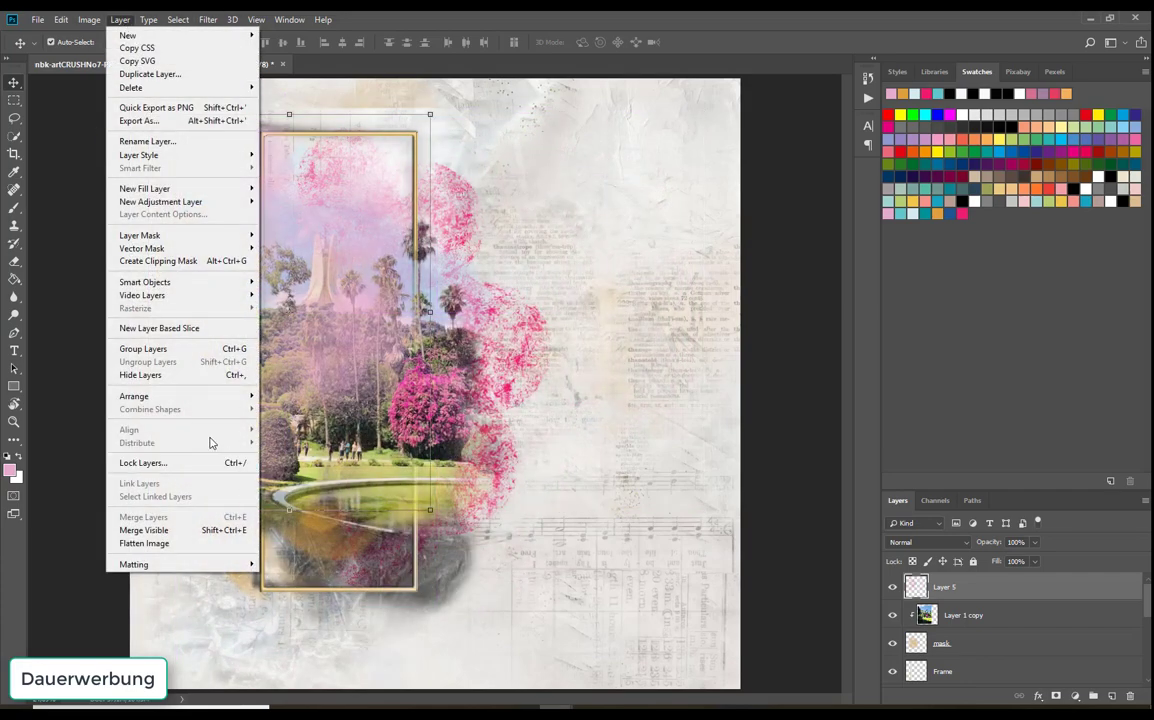
{"action": "mouse_move", "coordinate": [200, 397]}
{"action": "left_click", "coordinate": [284, 437]}
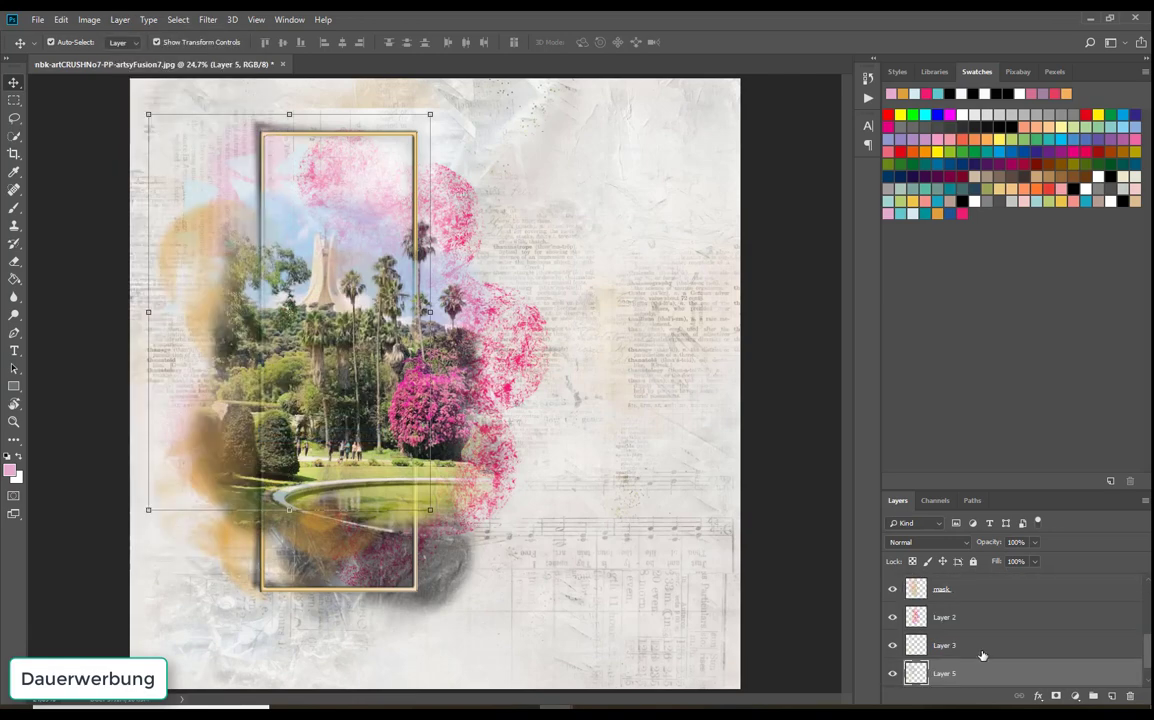
{"action": "left_click_drag", "start_coordinate": [981, 657], "coordinate": [981, 578]}
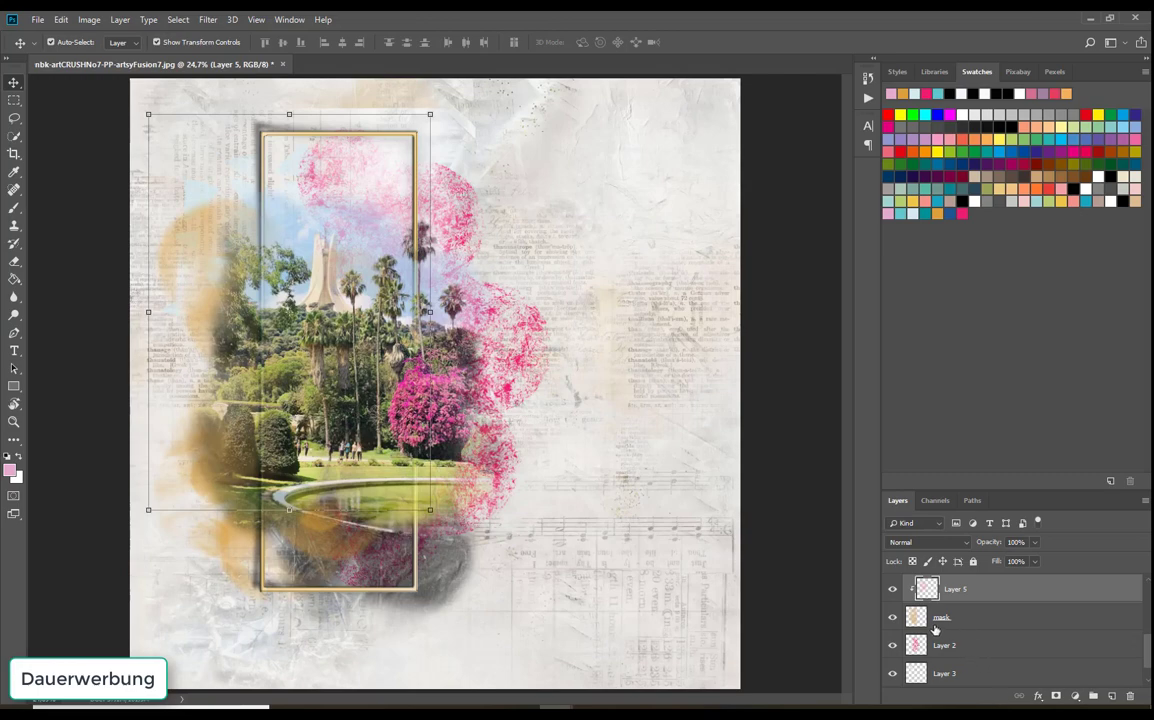
{"action": "scroll", "coordinate": [955, 632], "scroll_direction": "up", "scroll_amount": 1}
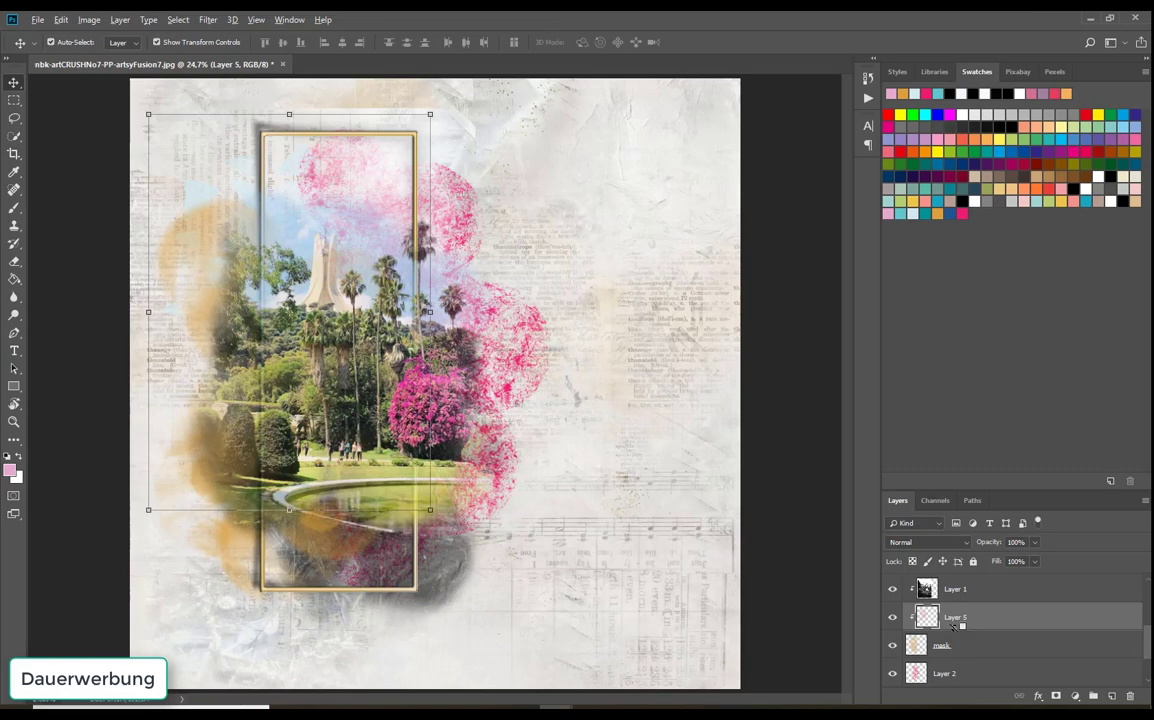
Move Layer 5 out of the clipping group to above Layer 1 and clip Layer 1 to the lower mask layer again
{"action": "left_click", "coordinate": [955, 625], "text": "alt"}
{"action": "left_click_drag", "start_coordinate": [955, 621], "coordinate": [956, 588]}
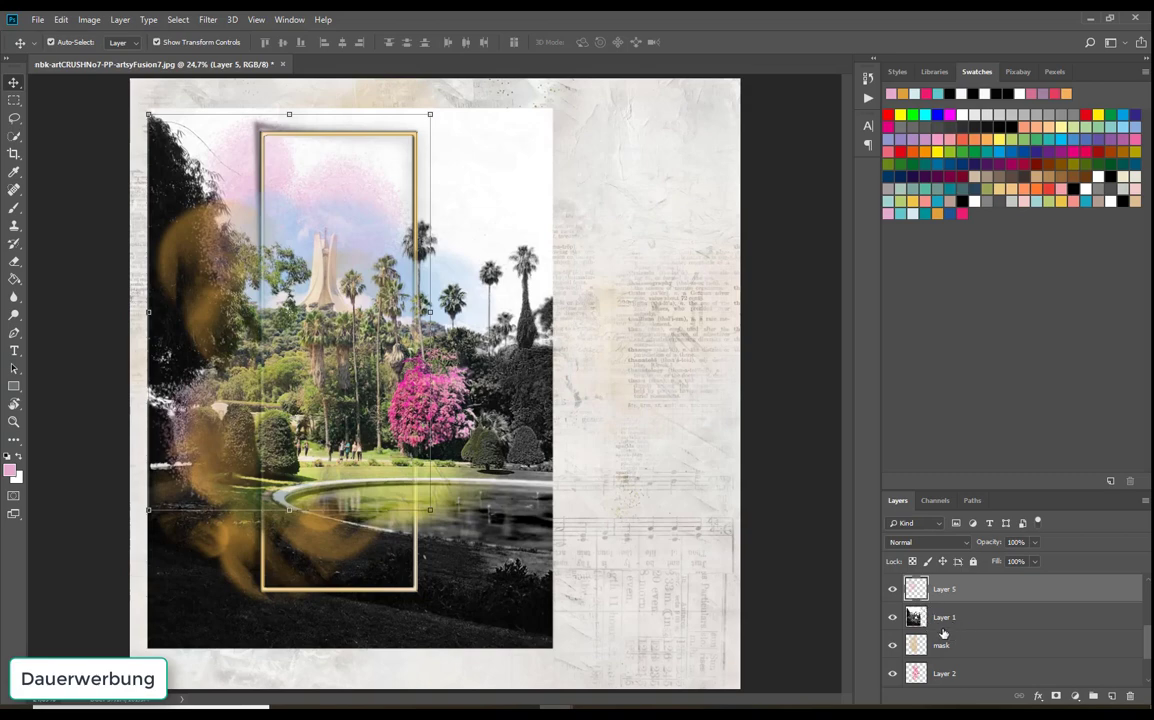
{"action": "left_click", "coordinate": [942, 620]}
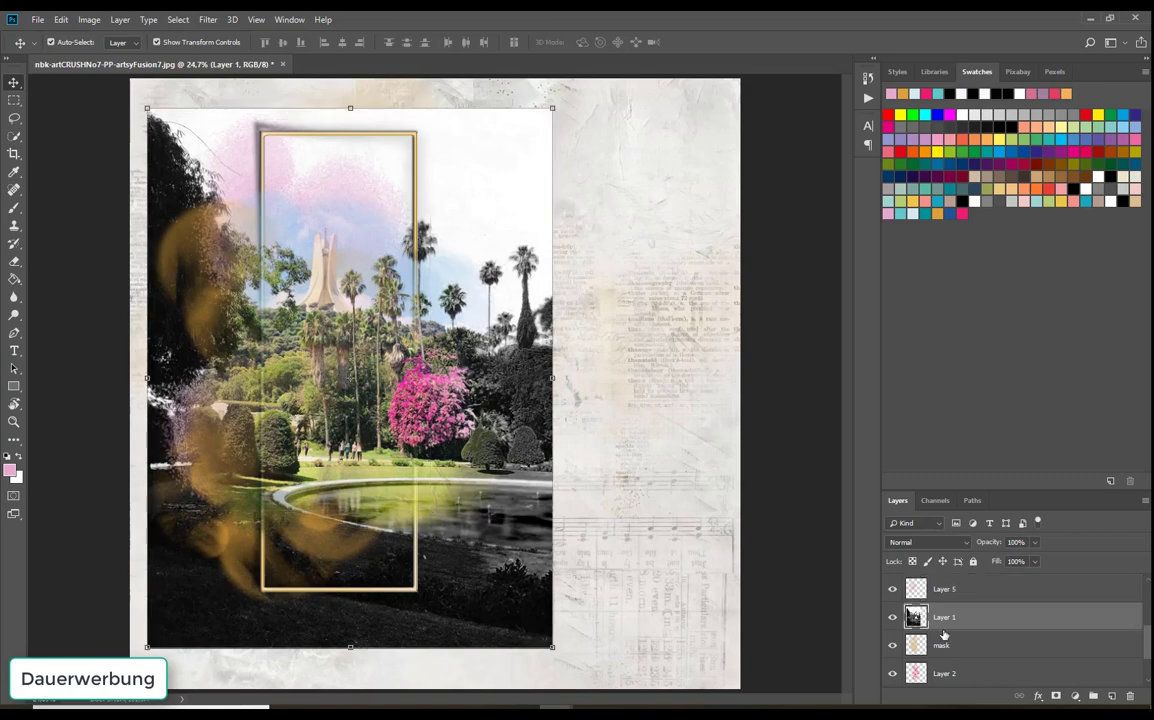
{"action": "left_click", "coordinate": [941, 630], "text": "alt"}
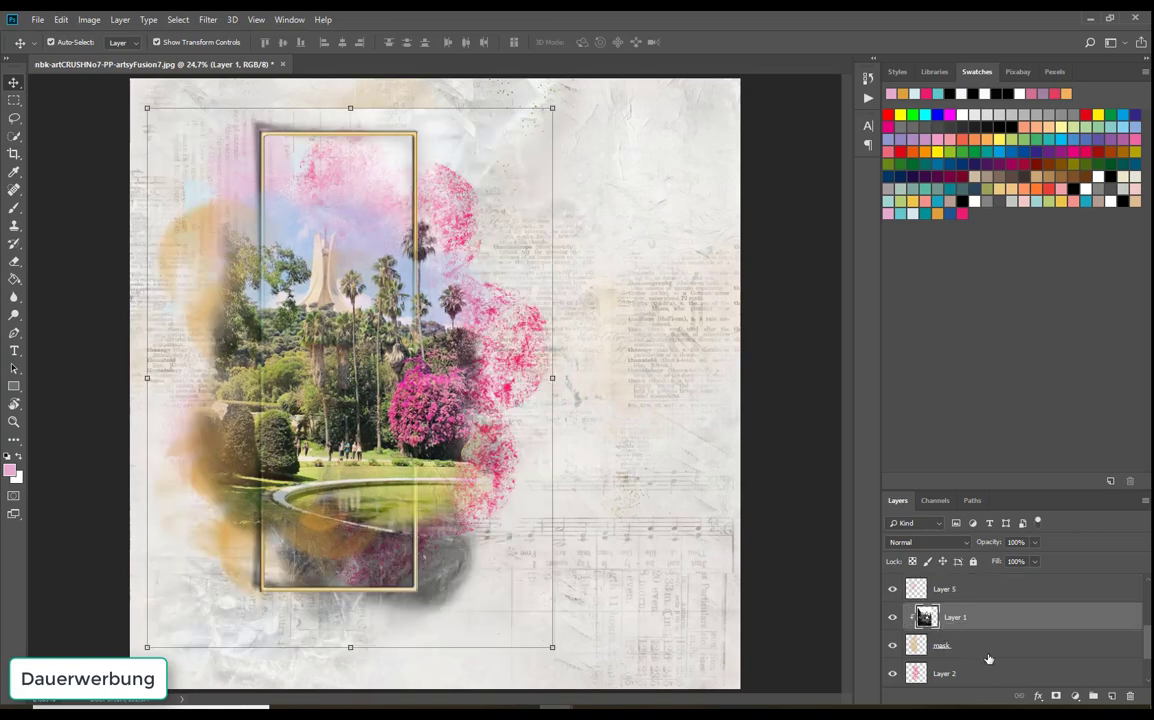
Reorder Layer 5 to sit between the lower mask layer and Layer 2, and shift its pink paint up and slightly left
{"action": "left_click", "coordinate": [957, 594]}
{"action": "scroll", "coordinate": [957, 594], "scroll_direction": "up", "scroll_amount": 2}
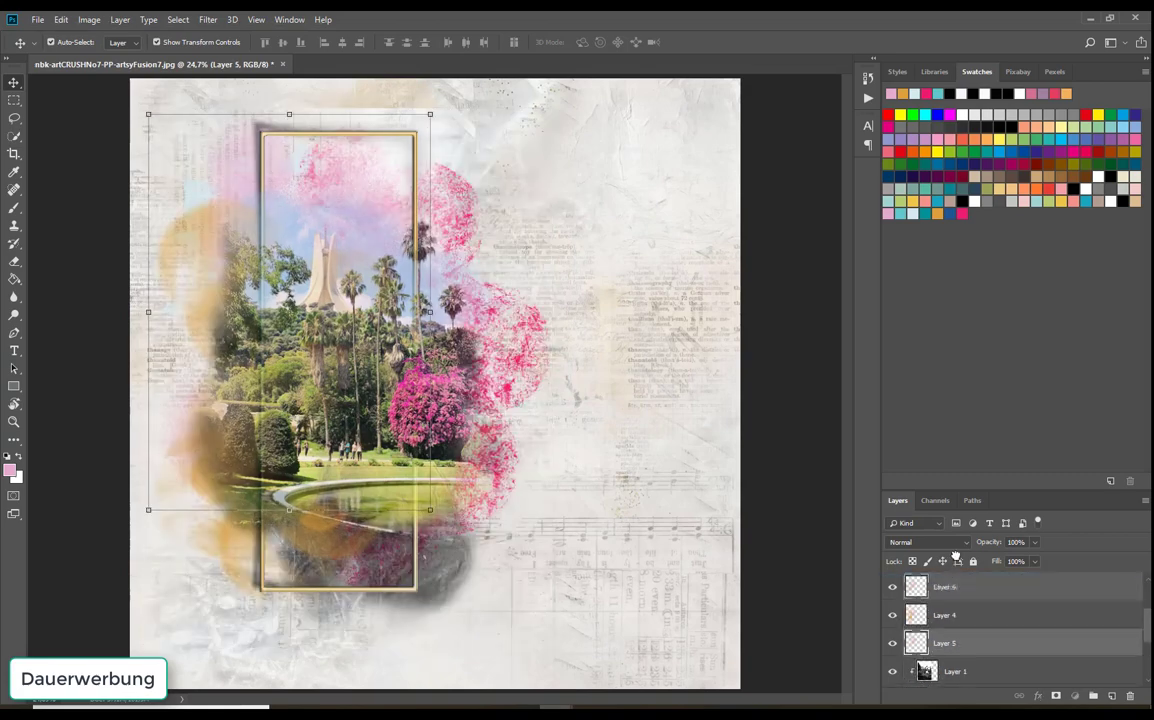
{"action": "left_click_drag", "start_coordinate": [962, 563], "coordinate": [948, 631]}
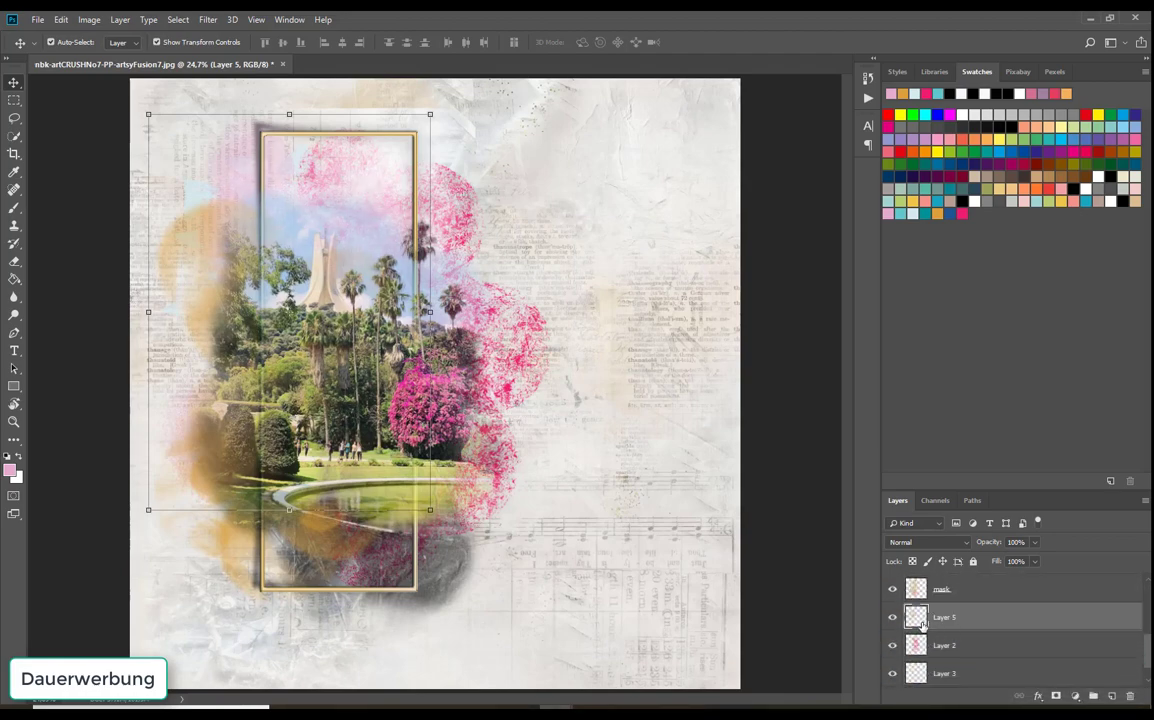
{"action": "left_click_drag", "start_coordinate": [241, 166], "coordinate": [233, 125]}
{"action": "left_click", "coordinate": [556, 245]}
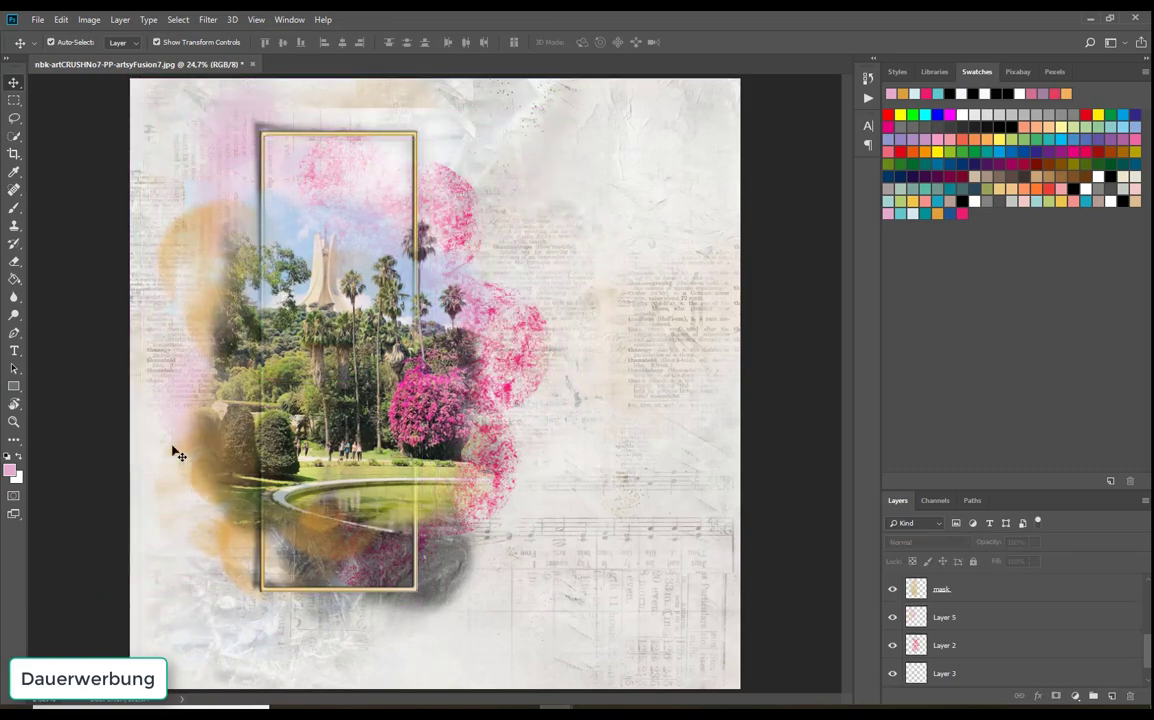
Duplicate the pale blue paint on Layer 3 and move the copy down to the photo's lower right edge
{"action": "mouse_move", "coordinate": [193, 198]}
{"action": "left_mouse_down"}
{"action": "mouse_move", "coordinate": [185, 188]}
{"action": "mouse_move", "coordinate": [193, 203]}
{"action": "mouse_move", "coordinate": [176, 199]}
{"action": "left_mouse_up"}
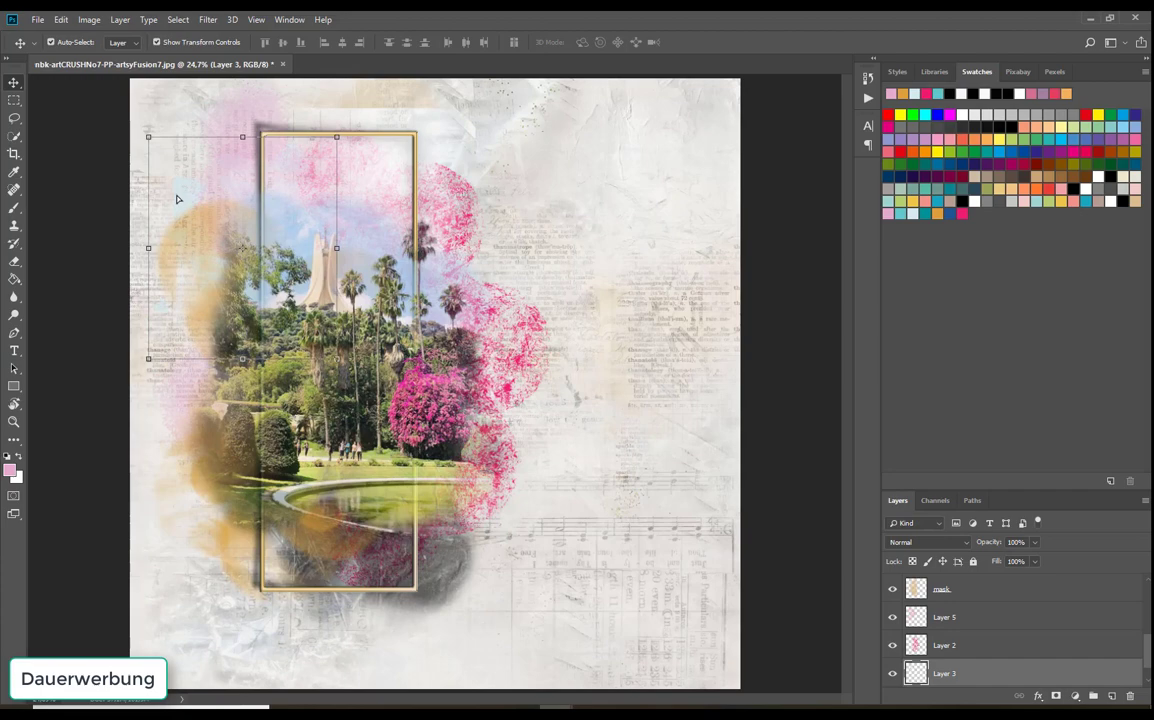
{"action": "key", "text": "ctrl+j"}
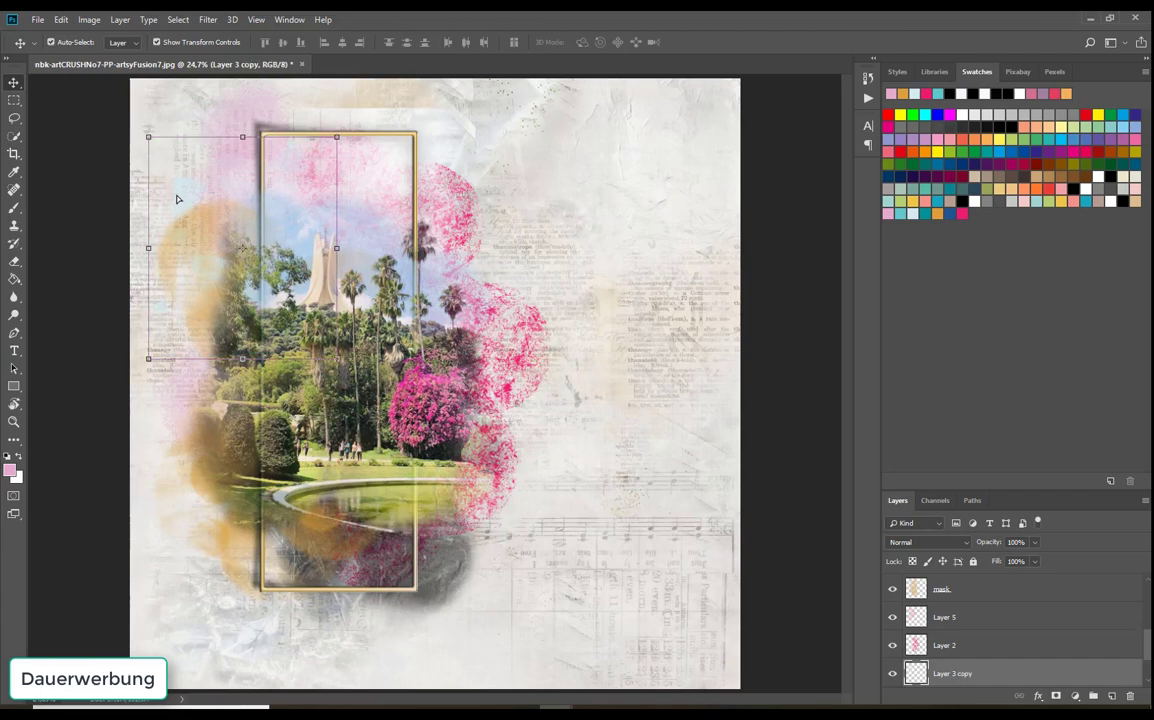
{"action": "left_click_drag", "start_coordinate": [178, 198], "coordinate": [420, 425]}
{"action": "left_click", "coordinate": [628, 275]}
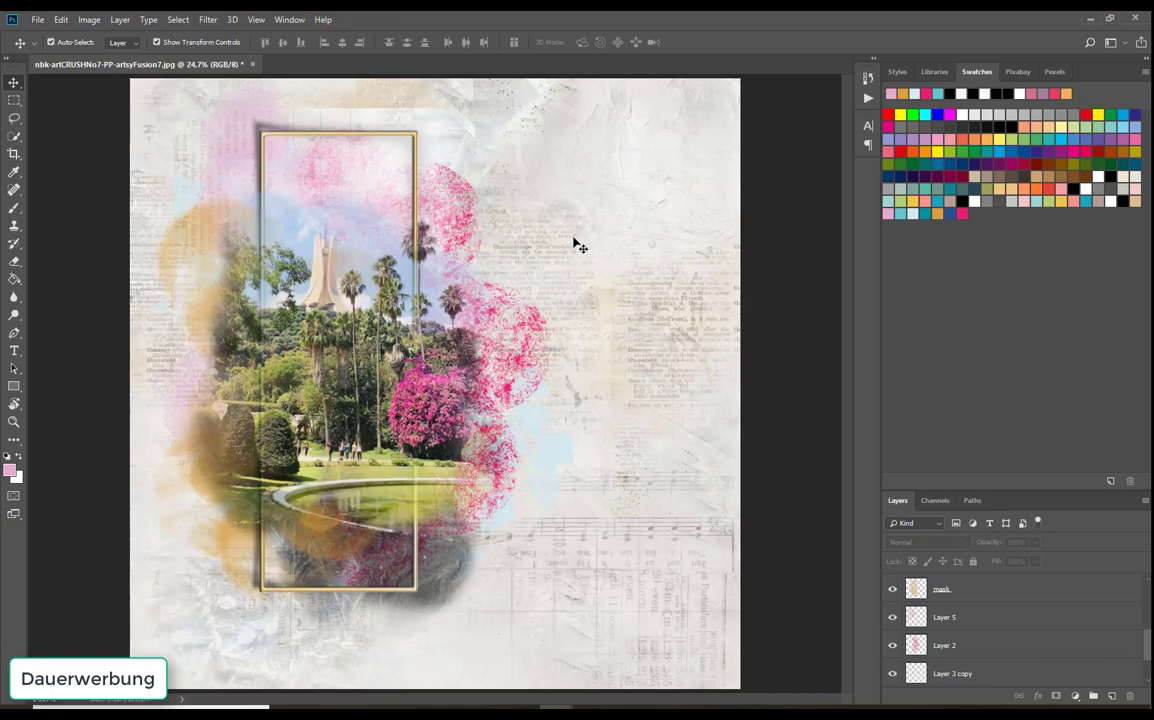
Load the nbk-artCRUSHNo7-PT-Styles-Fusion style set from its folder in artCRUSH7
{"action": "left_click", "coordinate": [36, 20]}
{"action": "left_click", "coordinate": [44, 49]}
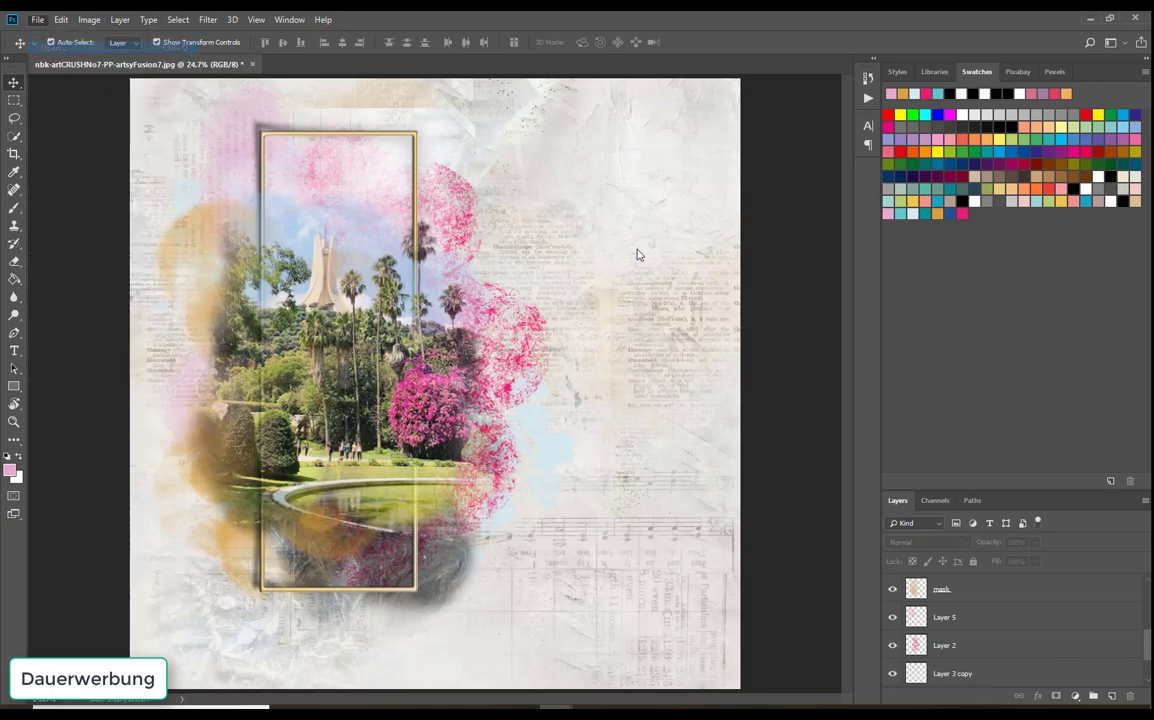
{"action": "left_click", "coordinate": [490, 121]}
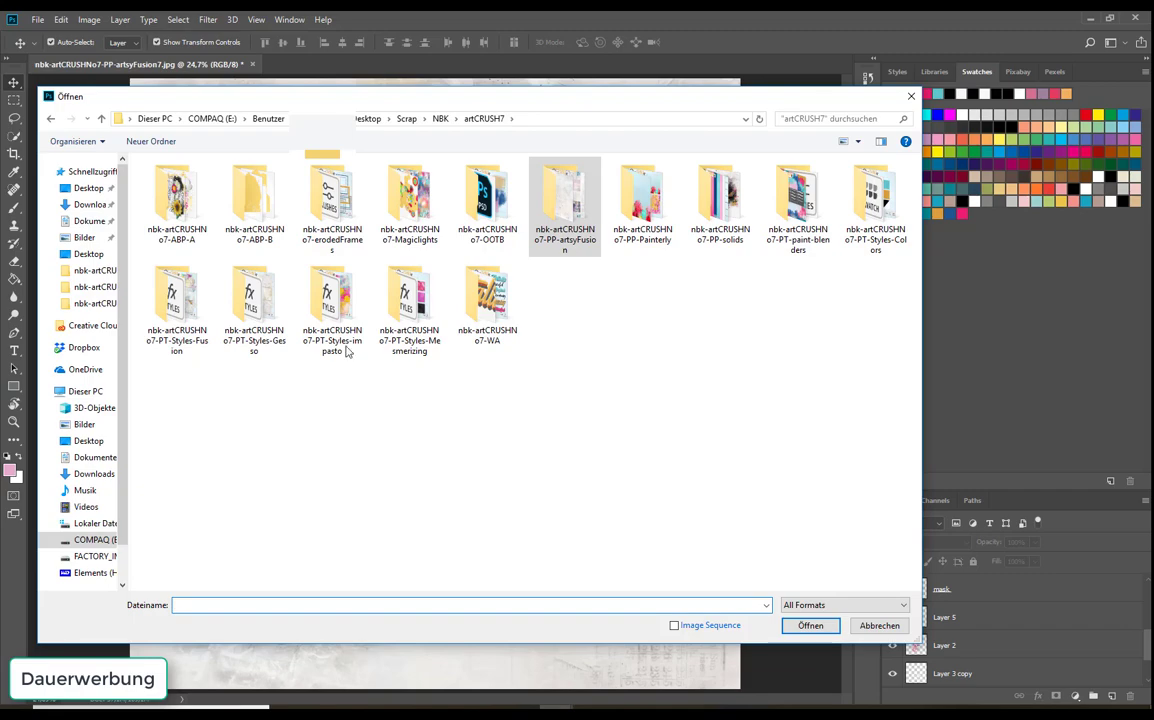
{"action": "double_click", "coordinate": [190, 310]}
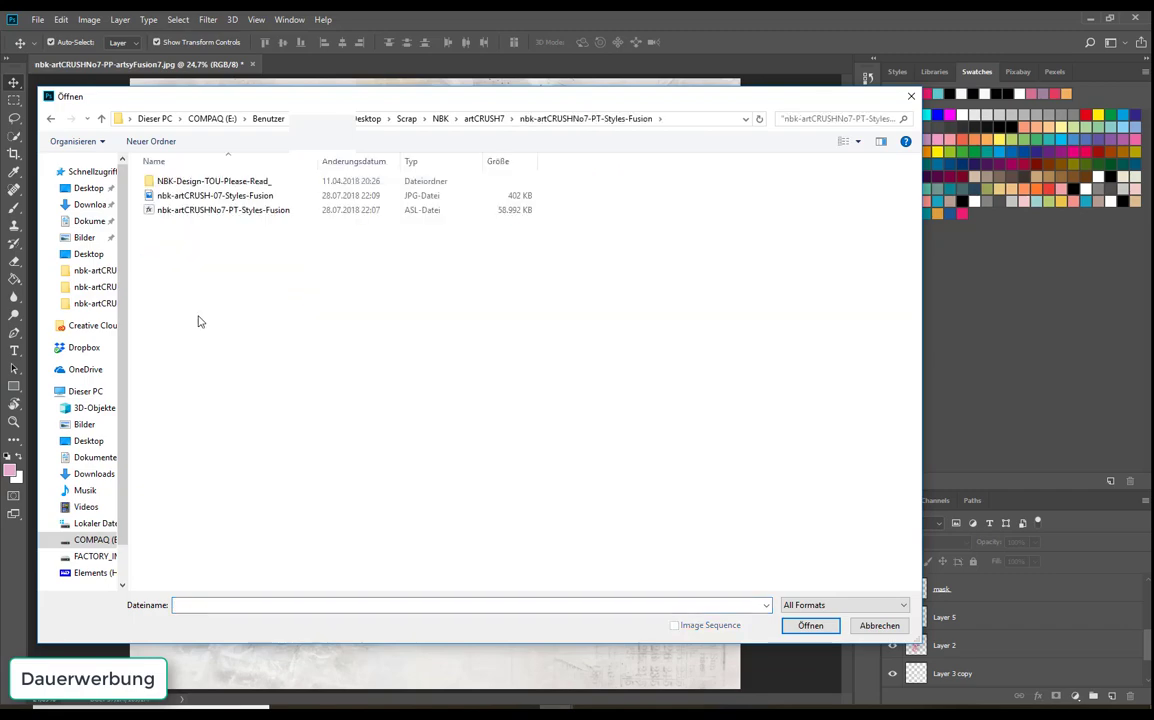
{"action": "double_click", "coordinate": [205, 211]}
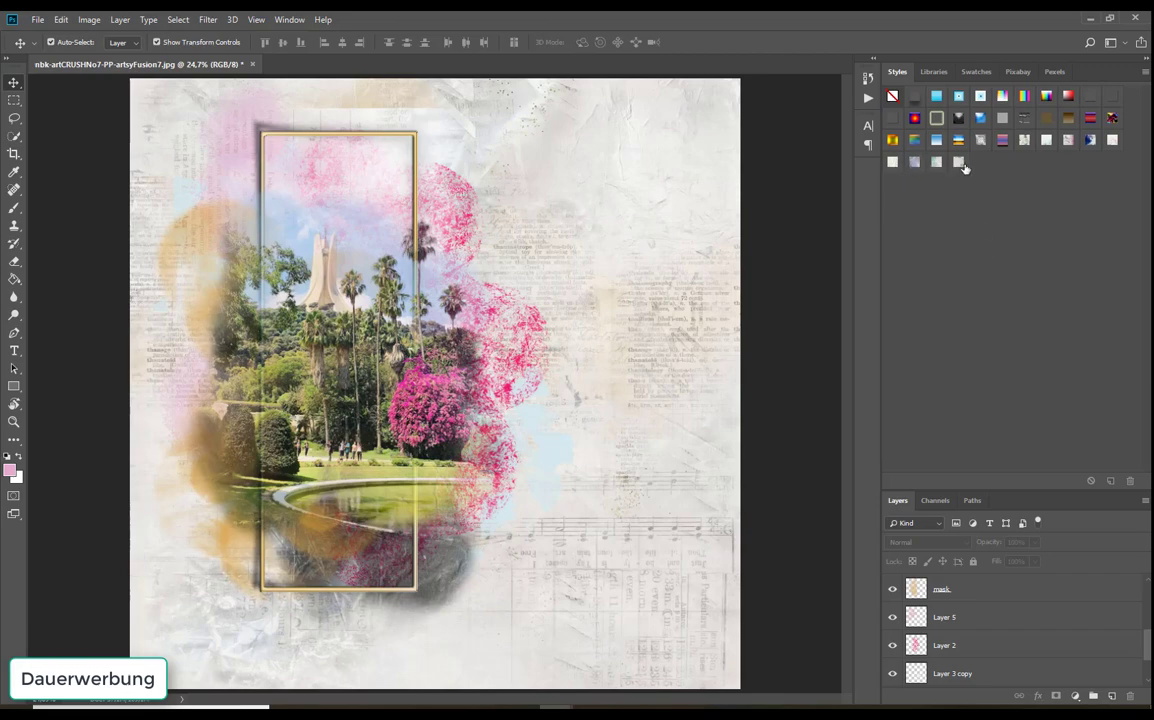
Add a new layer above Layer 1 copy and choose the nbk-AC7-paint+blend12 brush at 704 px
{"action": "scroll", "coordinate": [1015, 632], "scroll_direction": "up", "scroll_amount": 5}
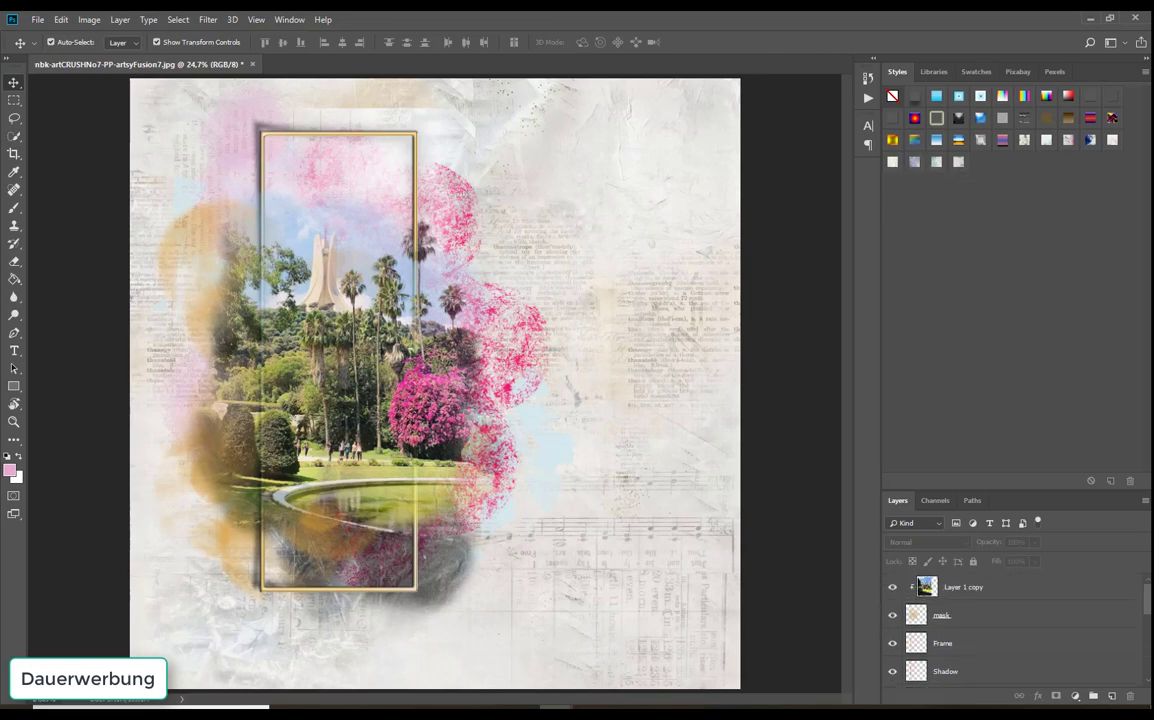
{"action": "left_click", "coordinate": [926, 589]}
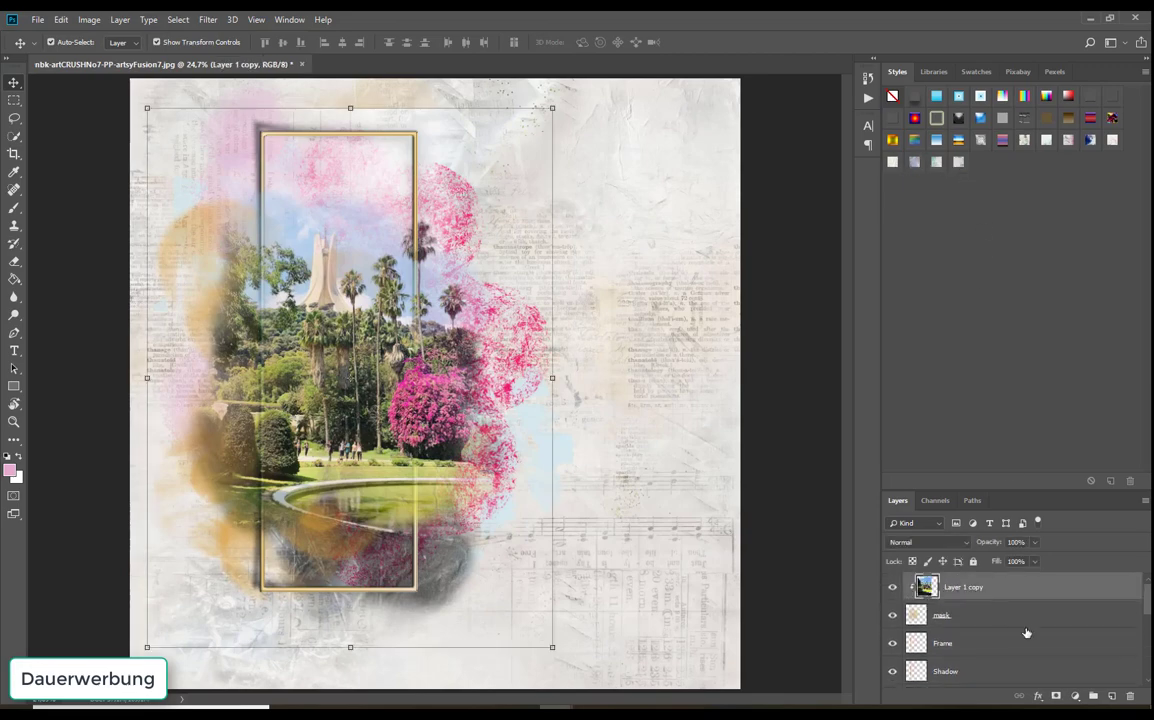
{"action": "left_click", "coordinate": [1111, 697]}
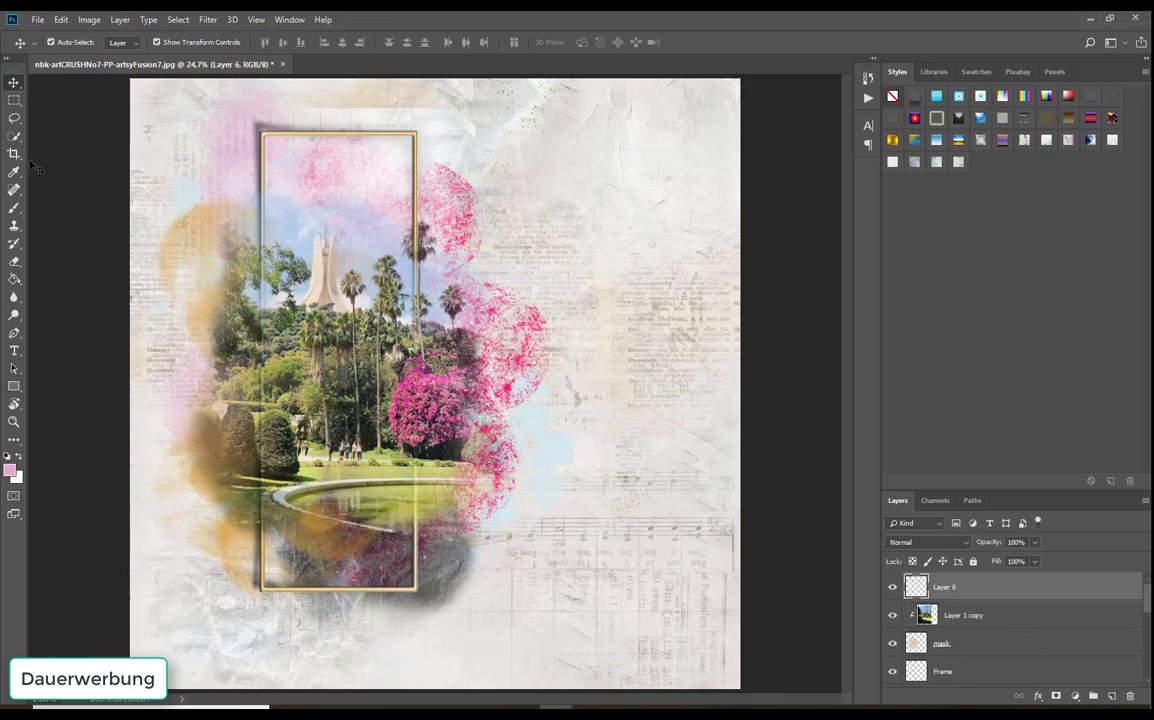
{"action": "left_click", "coordinate": [15, 208]}
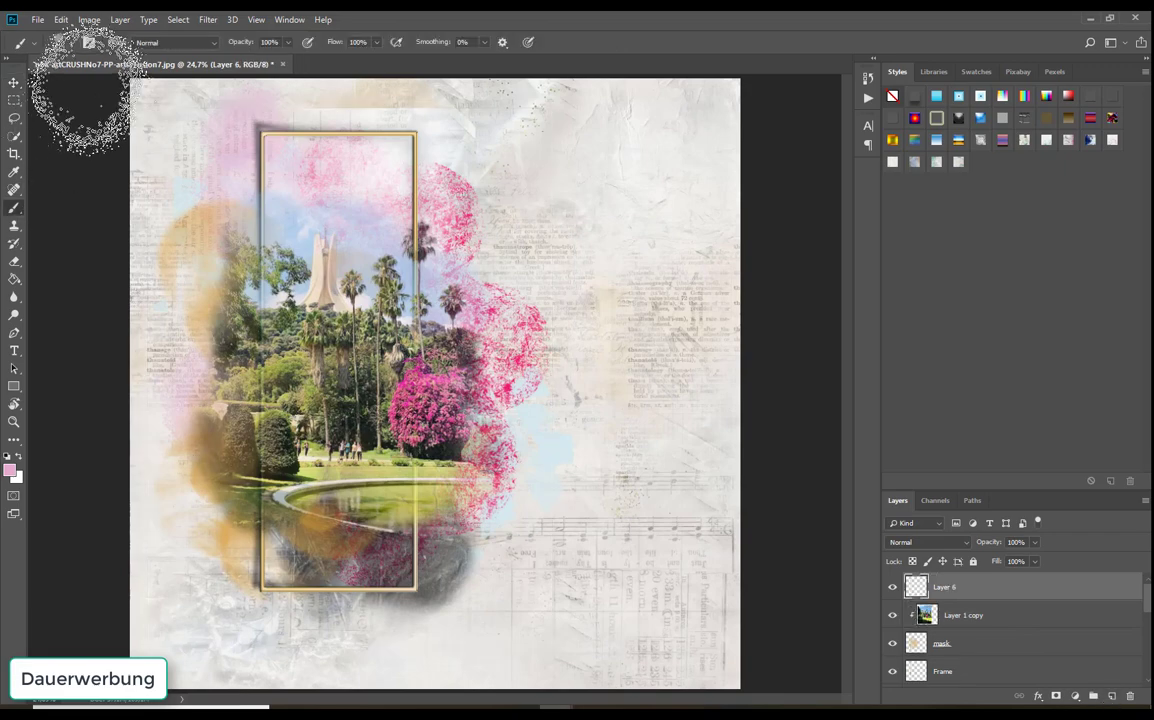
{"action": "left_click", "coordinate": [73, 44]}
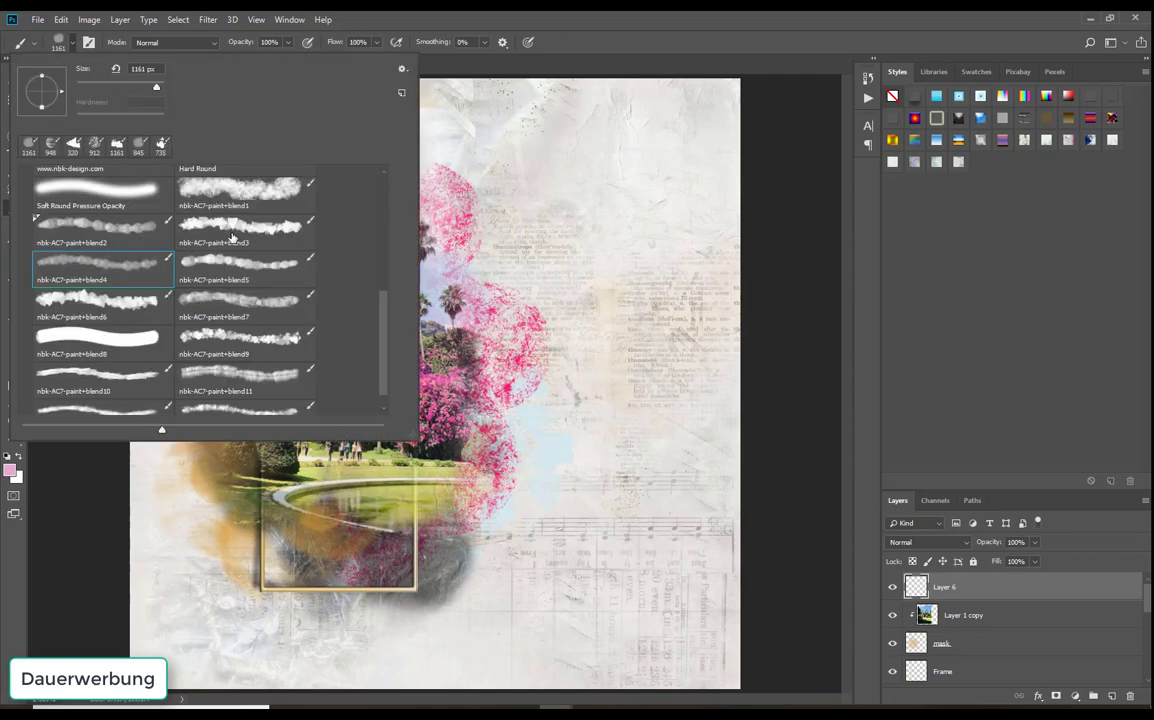
{"action": "scroll", "coordinate": [52, 366], "scroll_direction": "down", "scroll_amount": 1}
{"action": "left_click", "coordinate": [89, 388]}
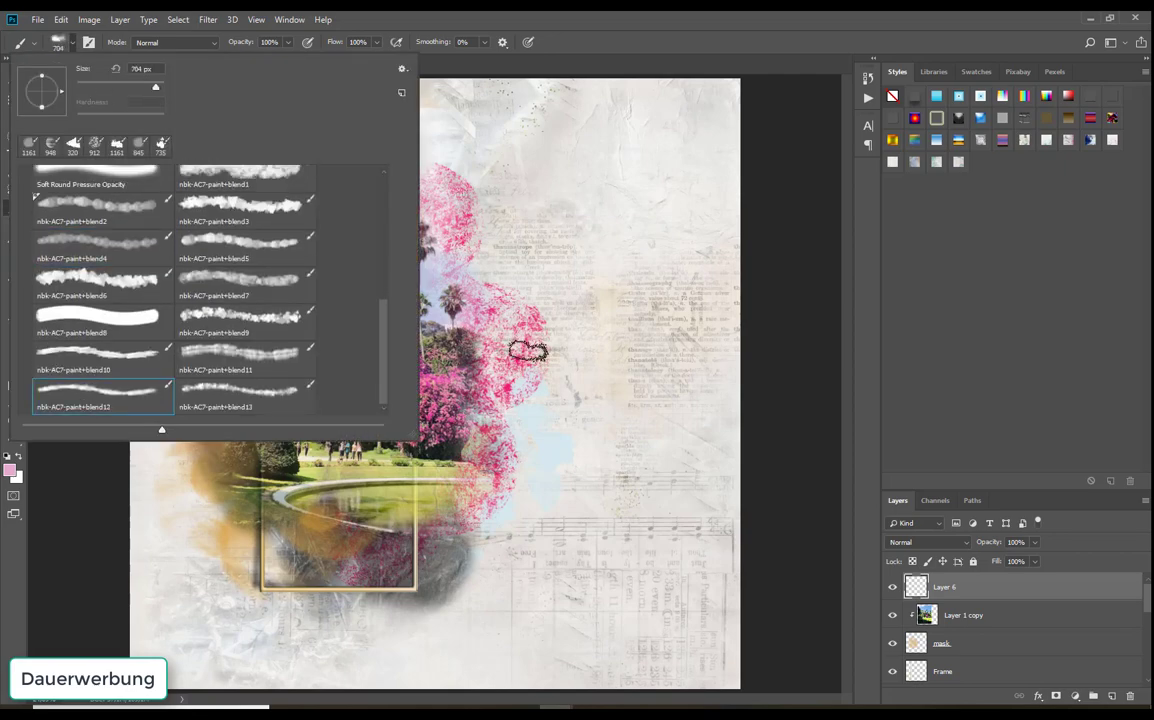
Paint a large light pink patch right of the photo on Layer 6 and nudge it slightly upward
{"action": "left_click", "coordinate": [565, 280]}
{"action": "mouse_move", "coordinate": [585, 400]}
{"action": "left_mouse_down"}
{"action": "mouse_move", "coordinate": [549, 460]}
{"action": "mouse_move", "coordinate": [622, 455]}
{"action": "mouse_move", "coordinate": [658, 408]}
{"action": "mouse_move", "coordinate": [643, 232]}
{"action": "mouse_move", "coordinate": [657, 353]}
{"action": "mouse_move", "coordinate": [636, 402]}
{"action": "mouse_move", "coordinate": [643, 255]}
{"action": "mouse_move", "coordinate": [605, 224]}
{"action": "left_mouse_up"}
{"action": "left_click", "coordinate": [14, 82]}
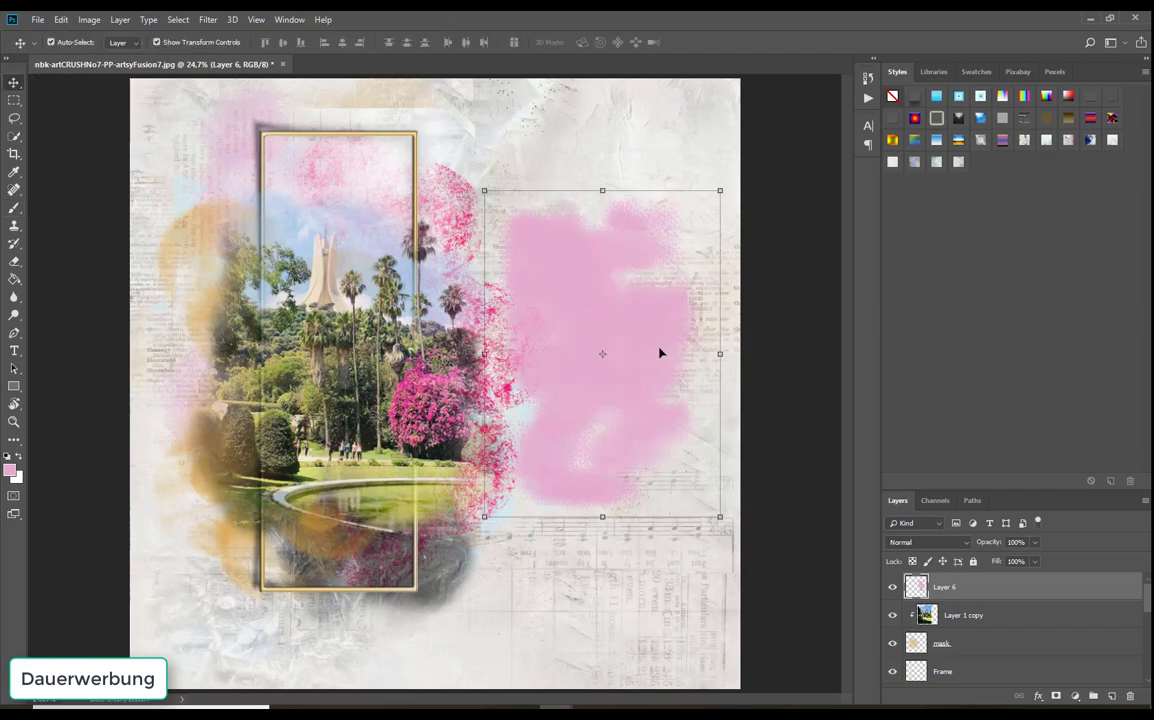
{"action": "mouse_move", "coordinate": [659, 352]}
{"action": "left_mouse_down"}
{"action": "mouse_move", "coordinate": [659, 250]}
{"action": "mouse_move", "coordinate": [643, 342]}
{"action": "left_mouse_up"}
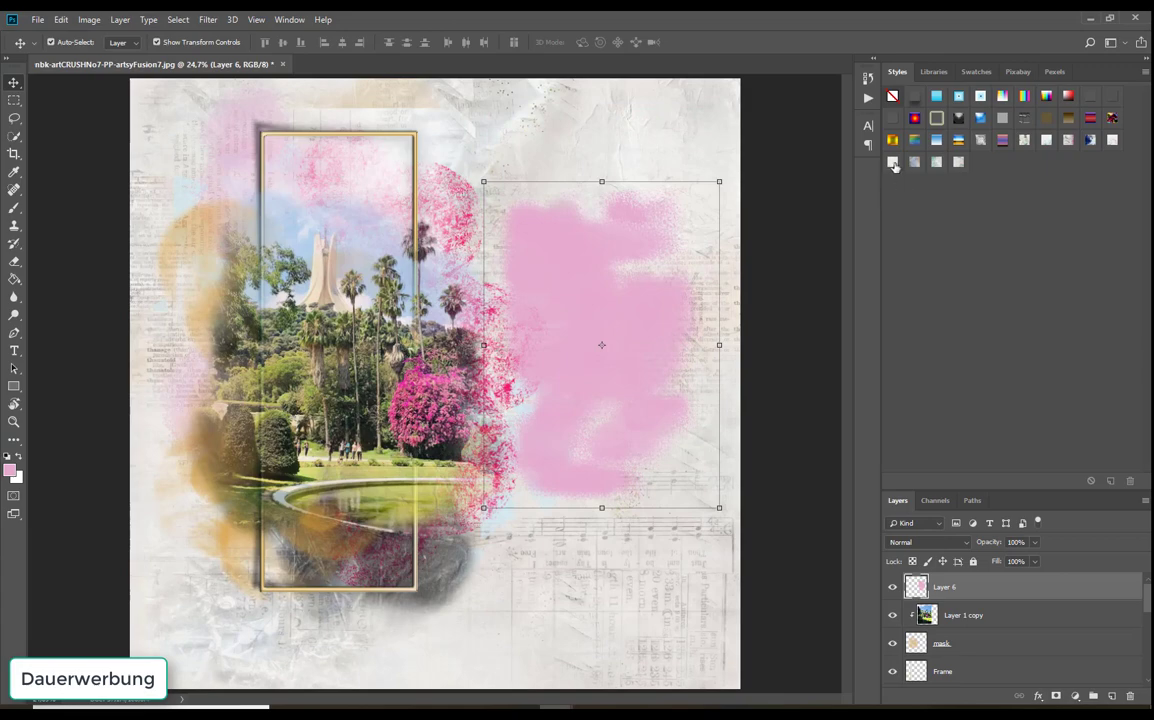
Try several Fusion styles on Layer 6 and keep the pink and purple splatter pattern with olive patches
{"action": "left_click", "coordinate": [894, 163]}
{"action": "left_click", "coordinate": [937, 163]}
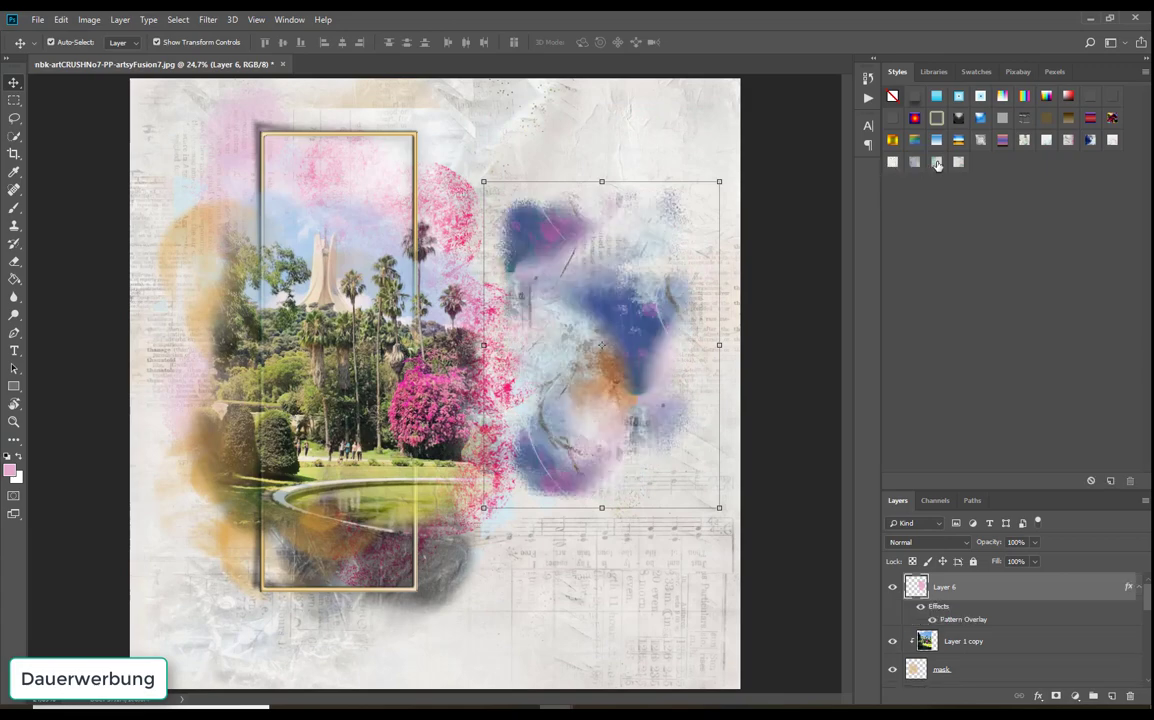
{"action": "left_click", "coordinate": [958, 162]}
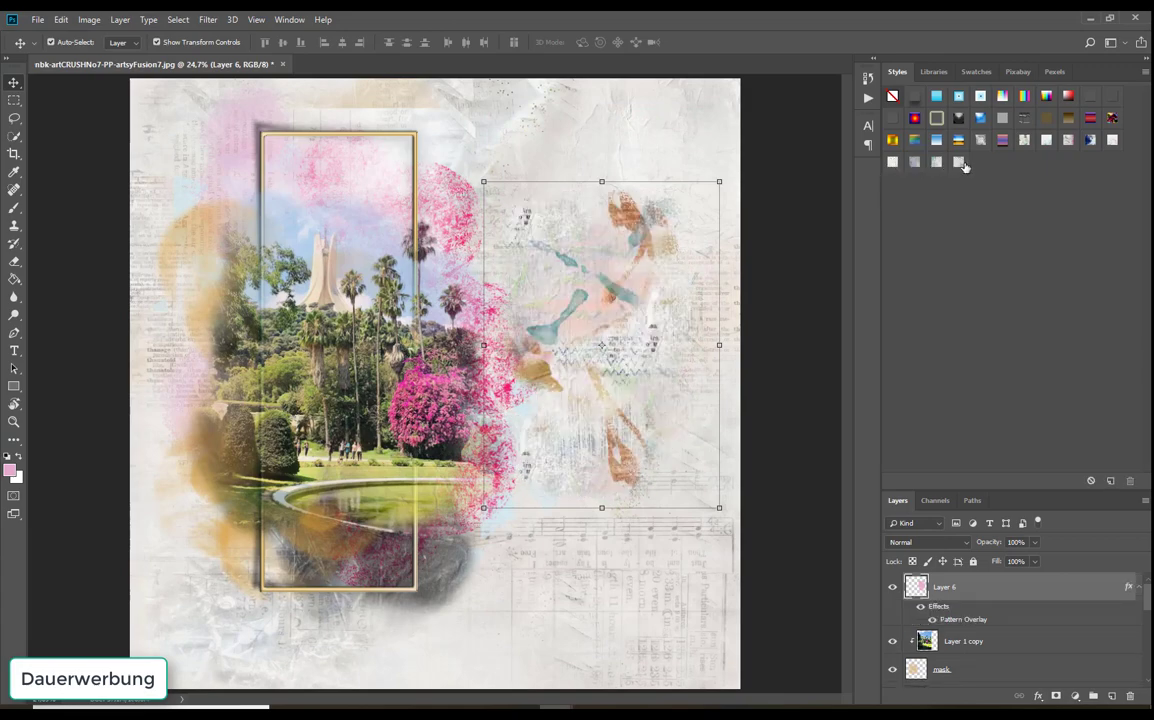
{"action": "left_click", "coordinate": [1035, 141]}
{"action": "left_click", "coordinate": [1045, 140]}
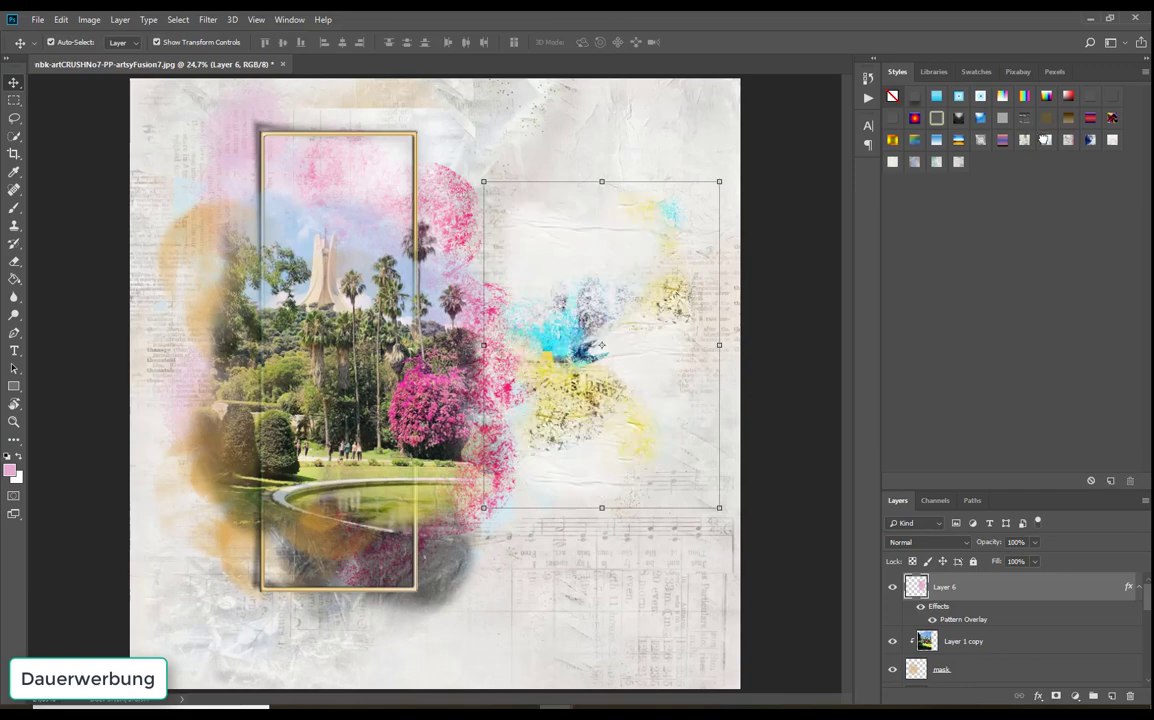
{"action": "left_click", "coordinate": [1068, 139]}
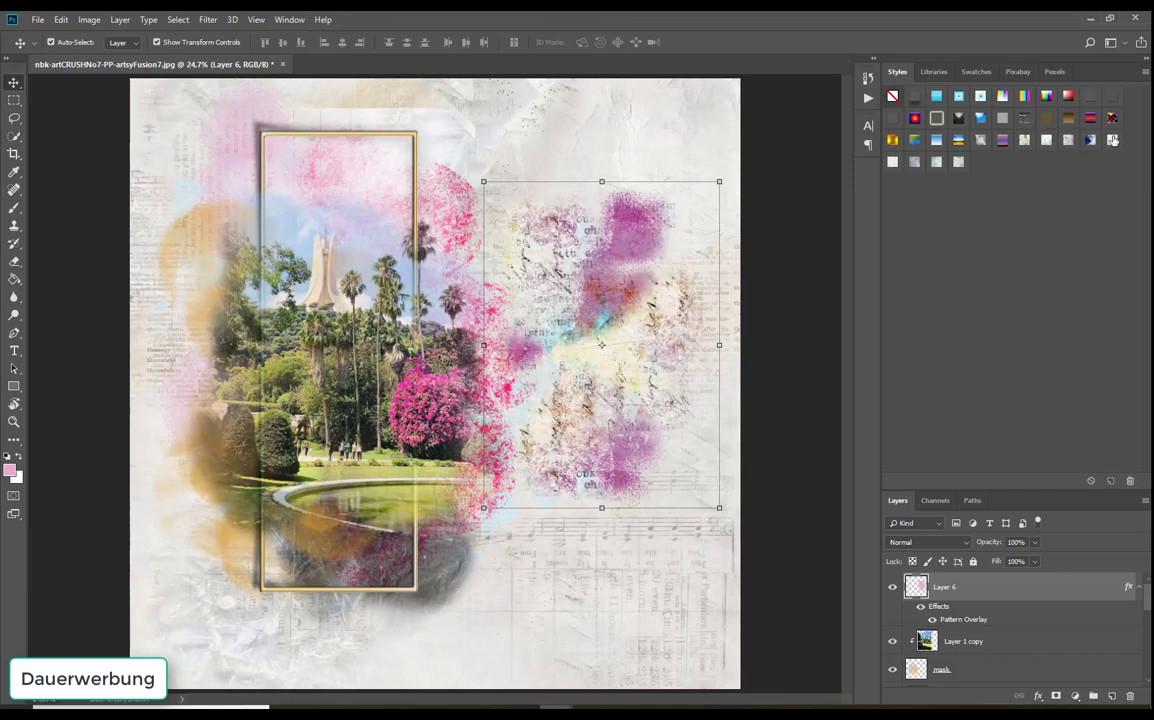
{"action": "left_click", "coordinate": [1002, 118]}
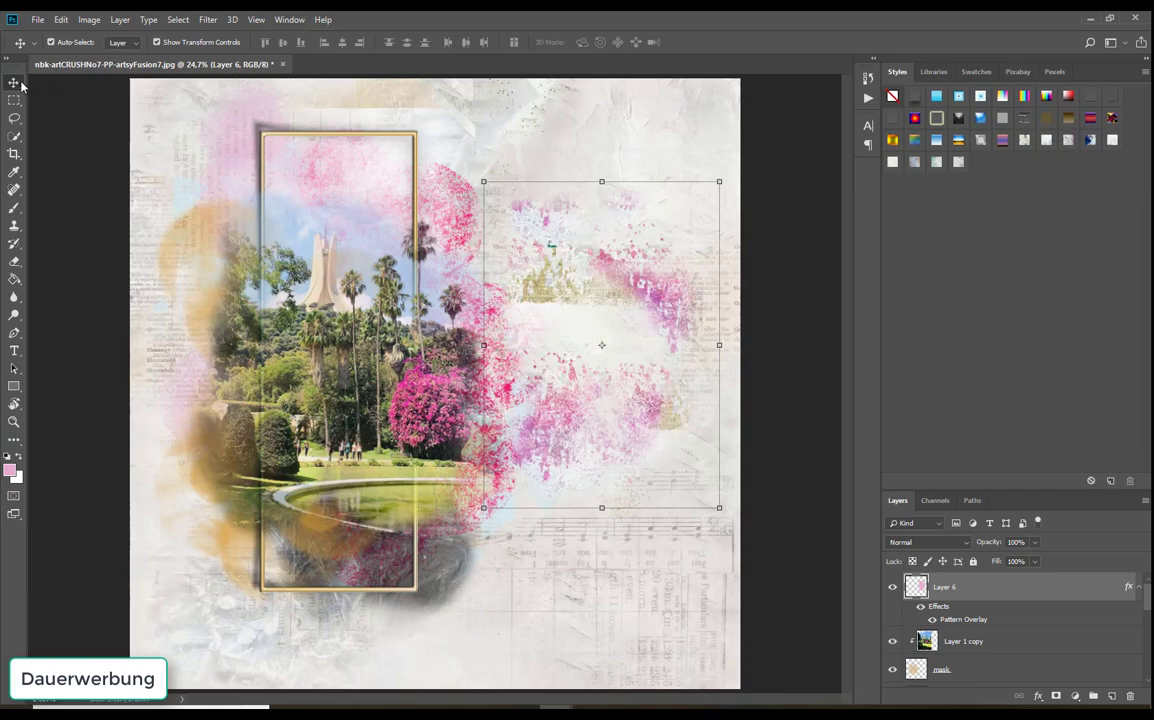
Send the styled Layer 6 beneath the other paint layers and move it to the photo's lower left side
{"action": "left_click_drag", "start_coordinate": [688, 288], "coordinate": [507, 213]}
{"action": "left_click", "coordinate": [120, 19]}
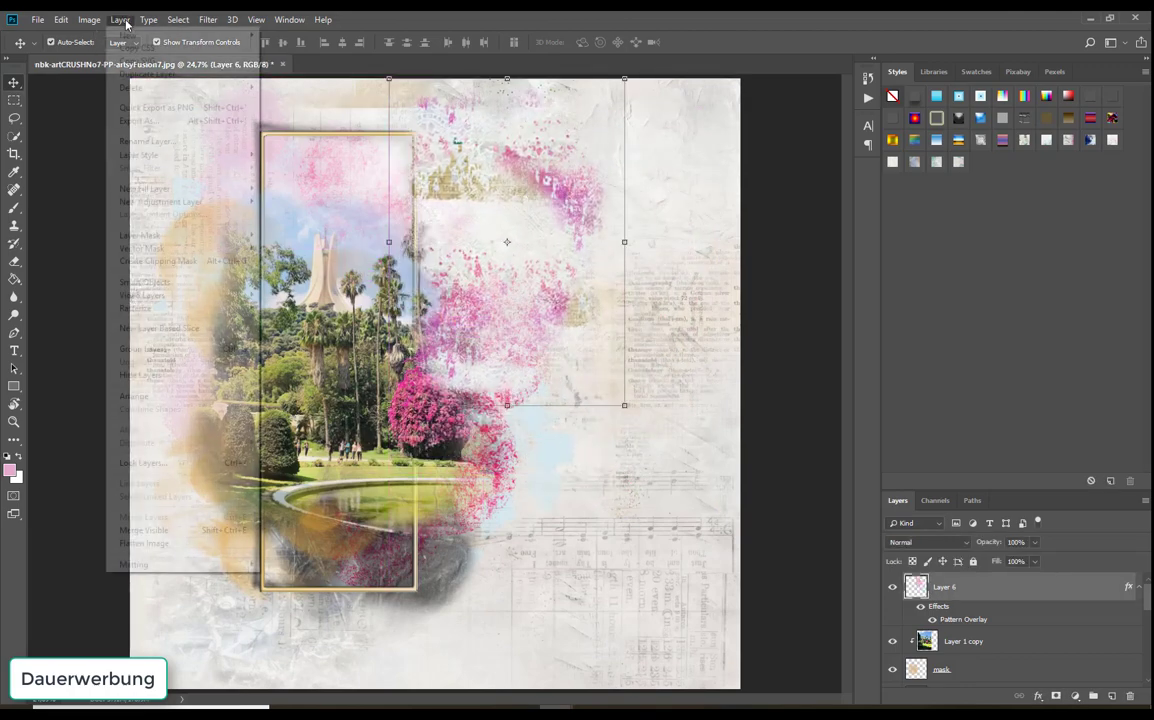
{"action": "left_click", "coordinate": [300, 436]}
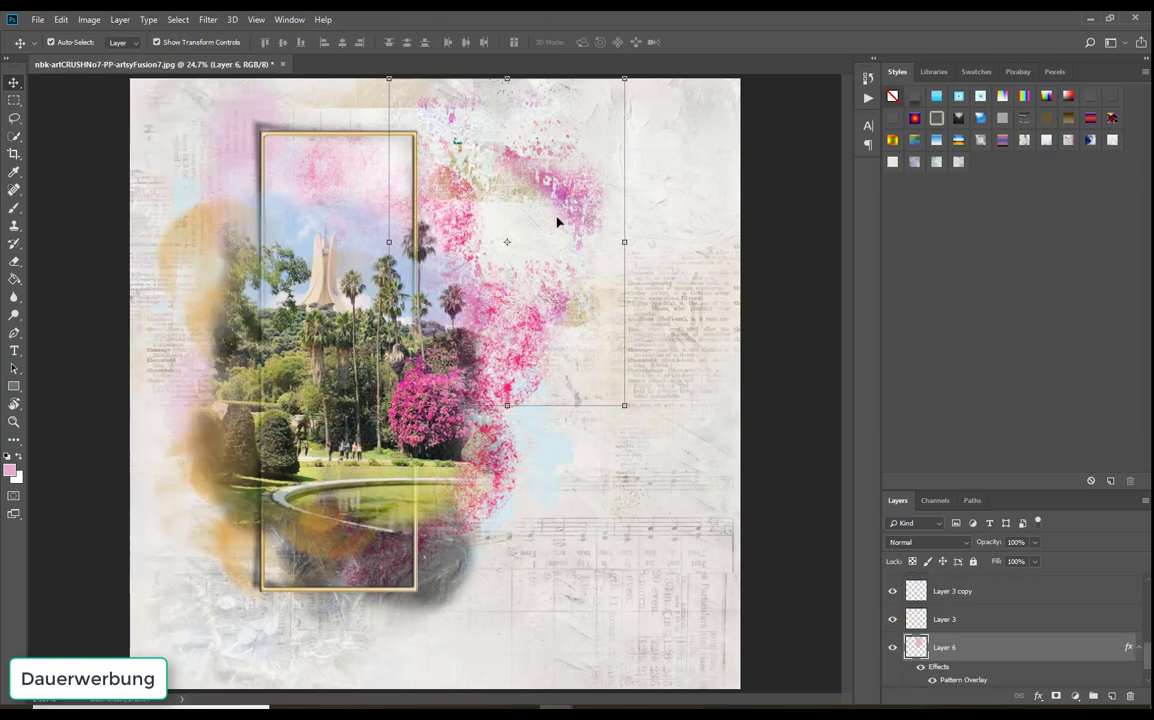
{"action": "left_click_drag", "start_coordinate": [509, 238], "coordinate": [279, 452]}
{"action": "left_click", "coordinate": [632, 193]}
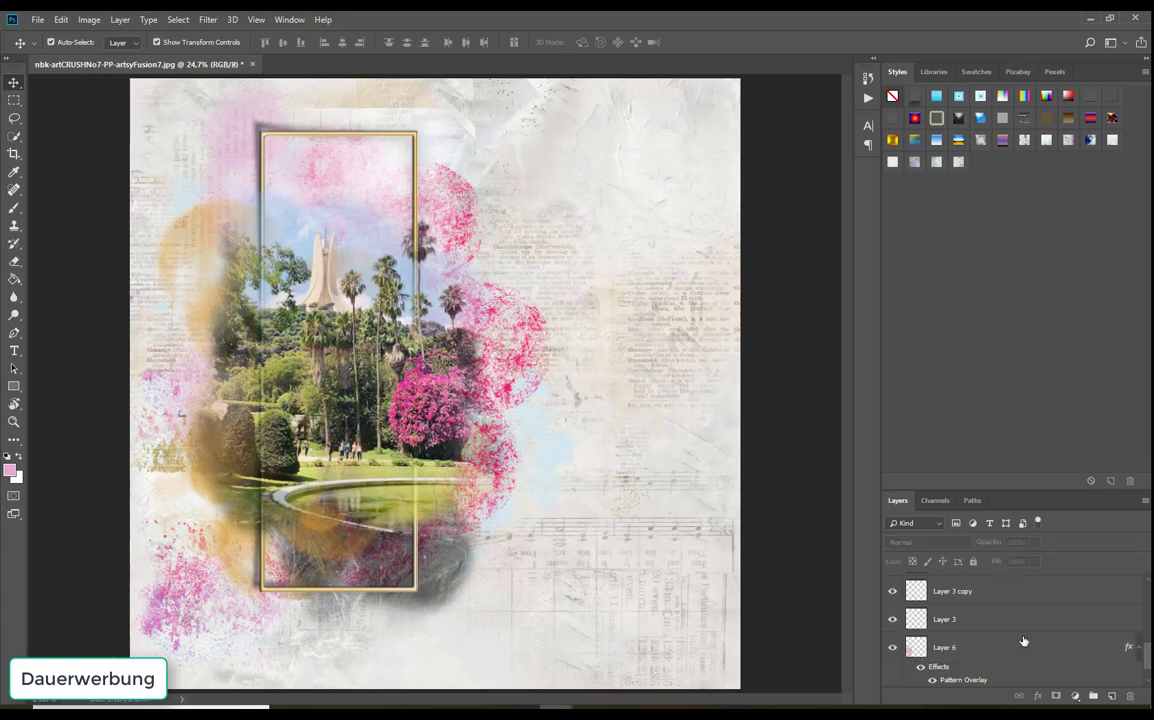
Load the nbk-AC7-Gesso style set from the nbk-artCRUSHNo7-PT-Styles-Gesso folder
{"action": "left_click_drag", "start_coordinate": [1148, 657], "coordinate": [1148, 599]}
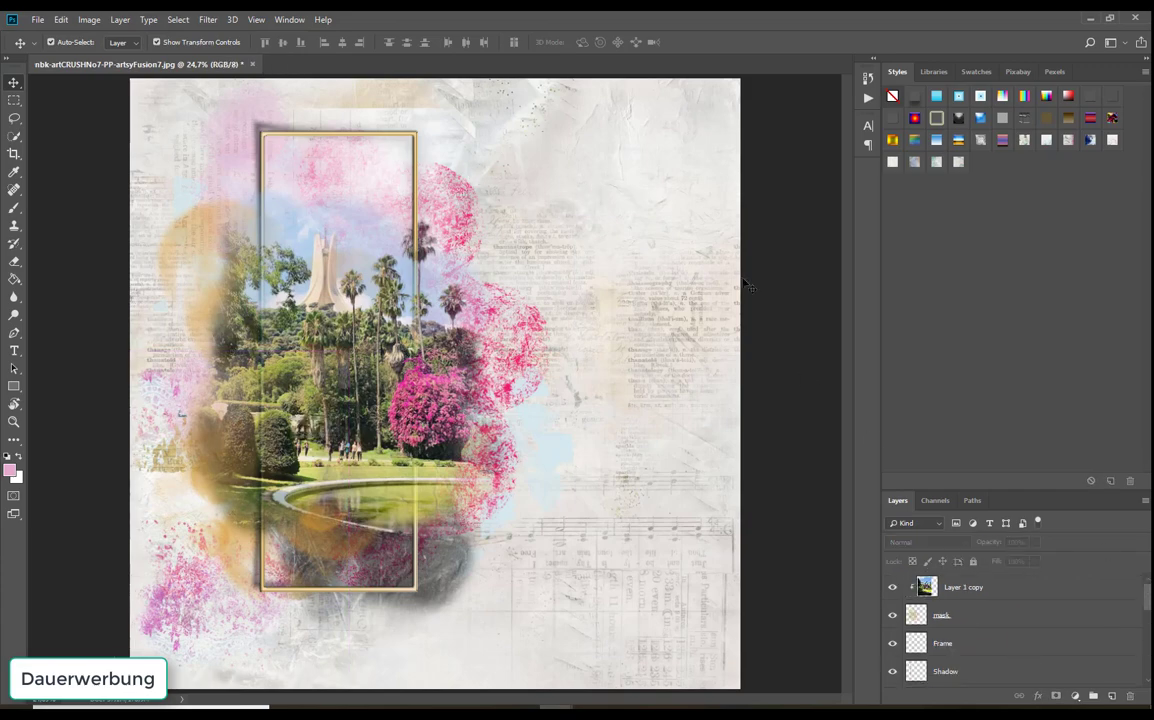
{"action": "left_click", "coordinate": [36, 19]}
{"action": "left_click", "coordinate": [60, 47]}
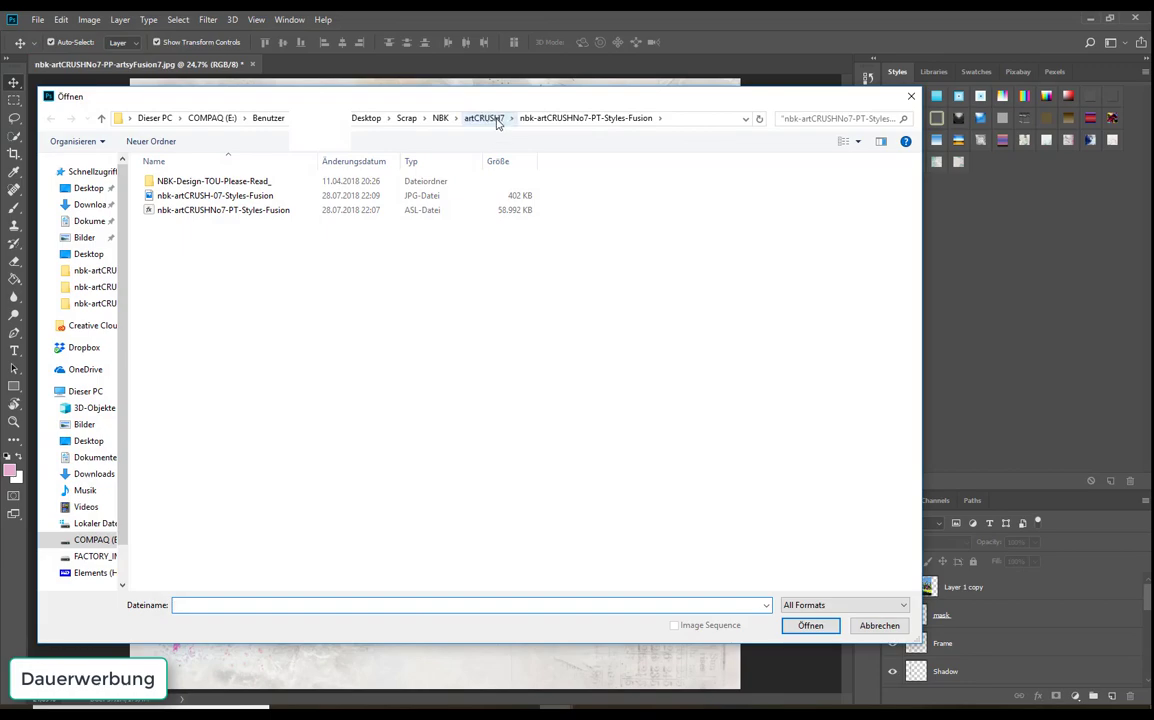
{"action": "left_click", "coordinate": [490, 119]}
{"action": "double_click", "coordinate": [232, 300]}
{"action": "left_click", "coordinate": [182, 197]}
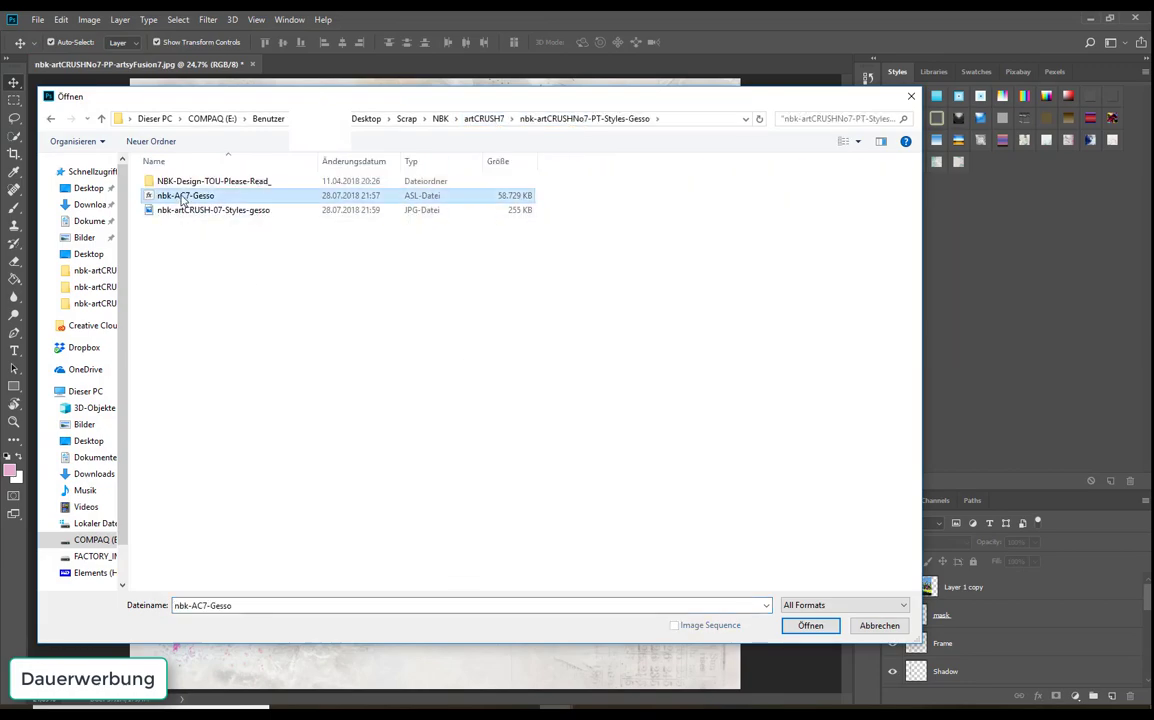
{"action": "double_click", "coordinate": [182, 197]}
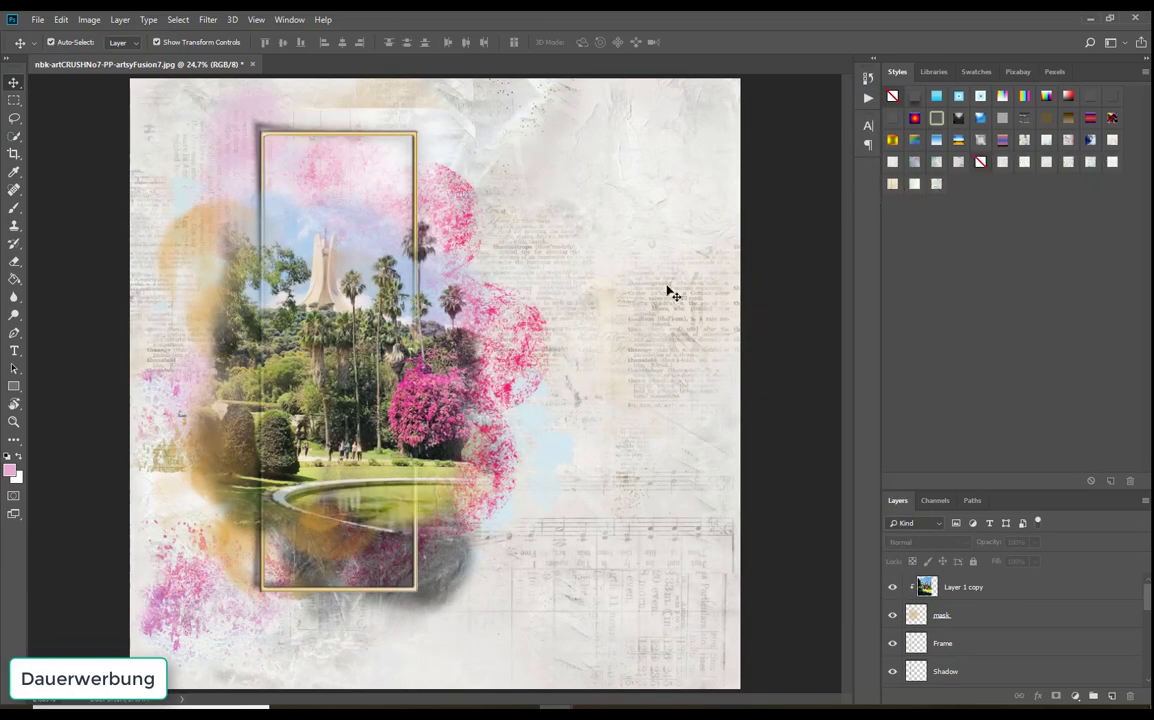
Create a new layer above Layer 1 copy and choose the nbk-AC7-paint+blend5 brush
{"action": "left_click", "coordinate": [1040, 592]}
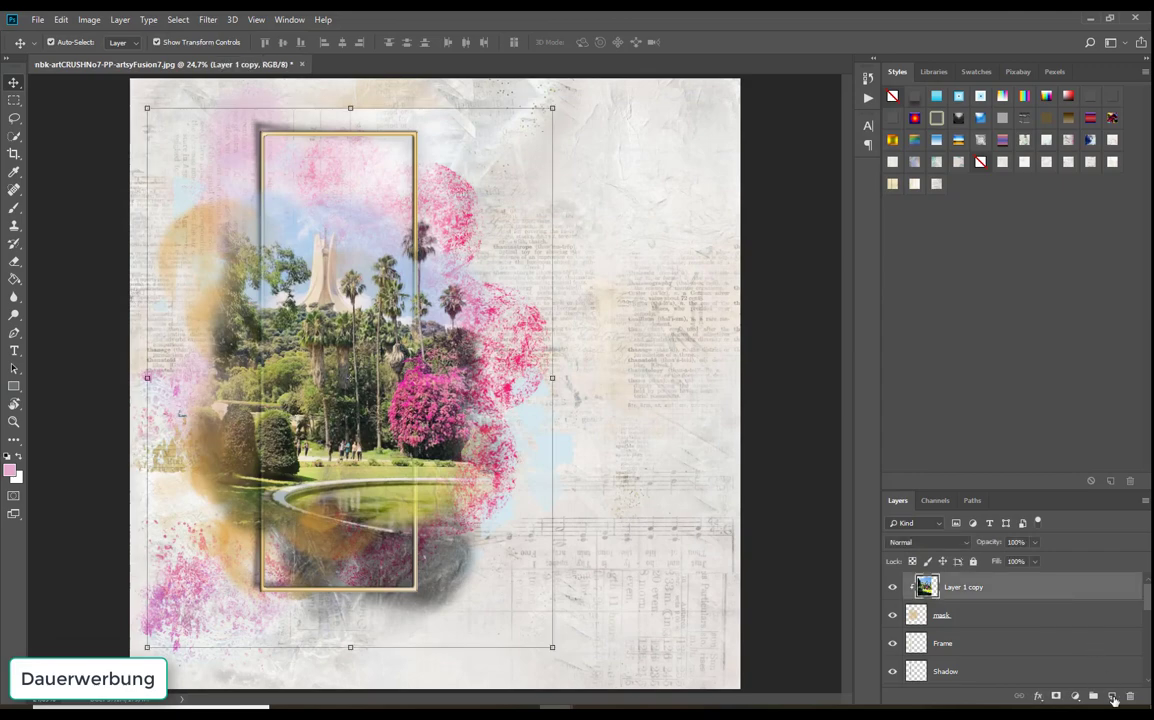
{"action": "left_click", "coordinate": [1112, 697]}
{"action": "left_click", "coordinate": [37, 20]}
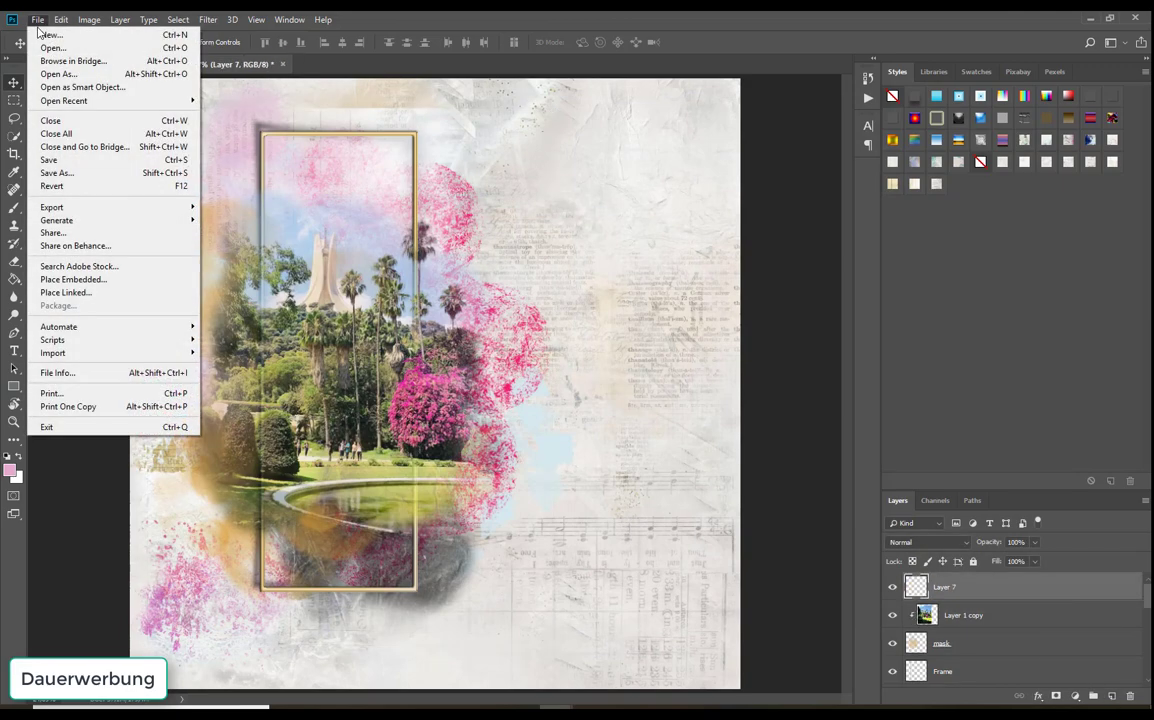
{"action": "left_click", "coordinate": [13, 212]}
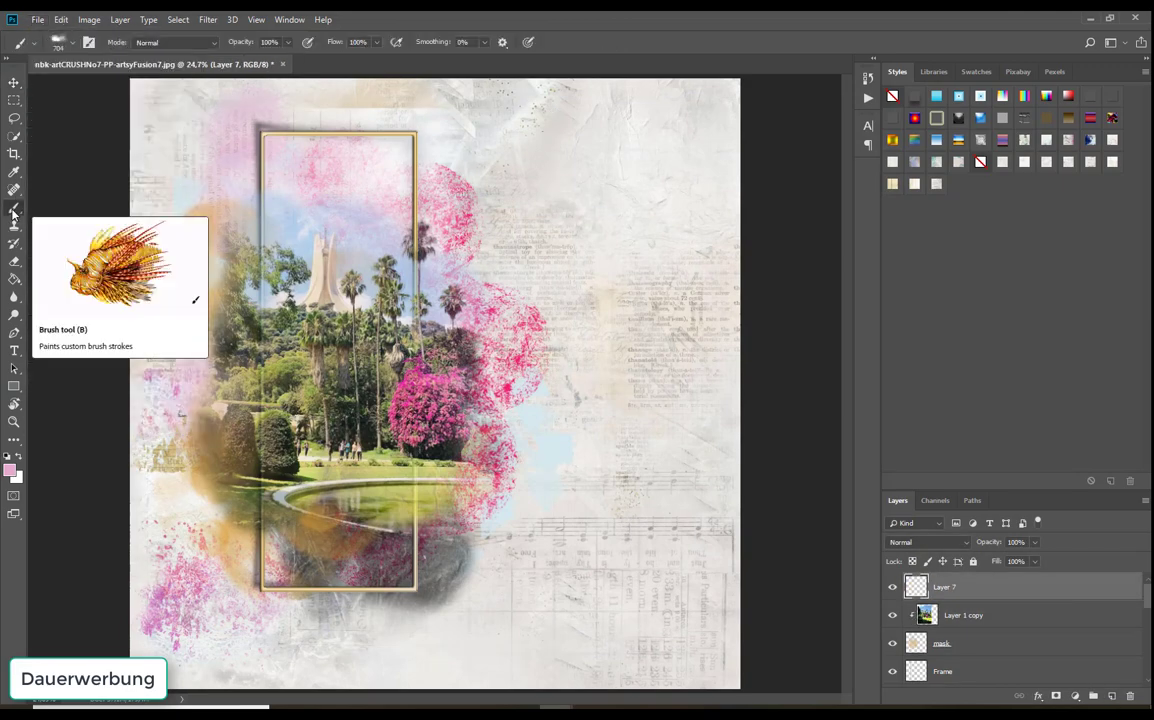
{"action": "left_click", "coordinate": [71, 43]}
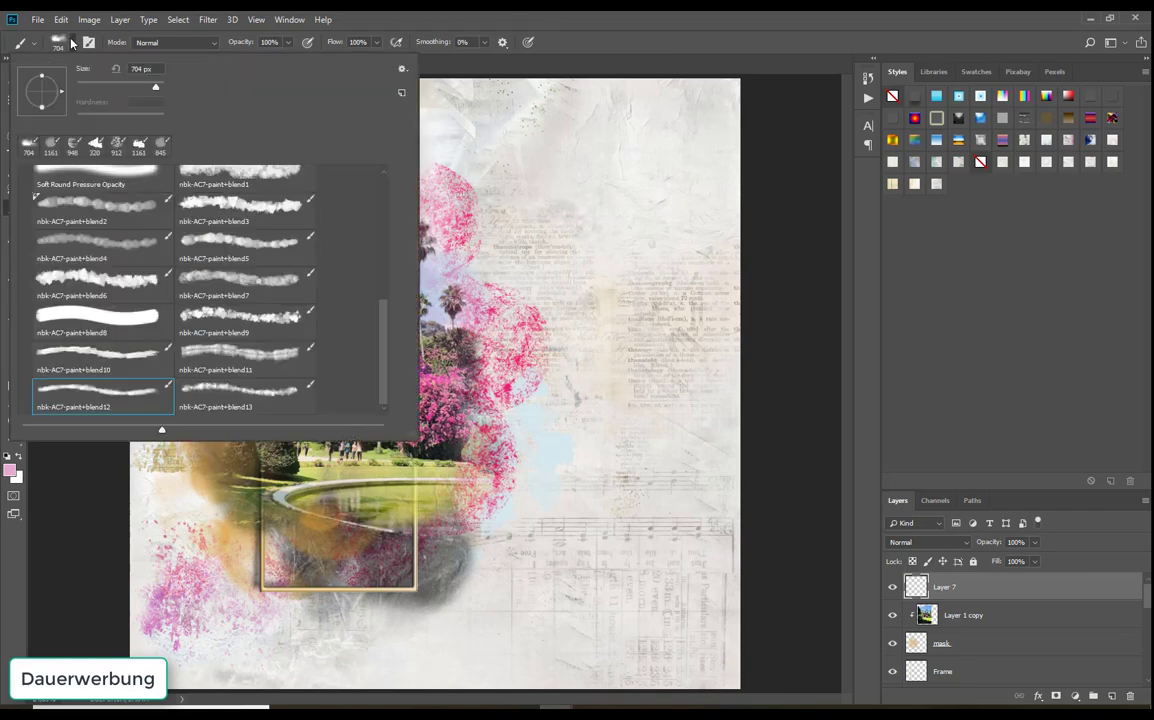
{"action": "left_click", "coordinate": [209, 242]}
Paint several large overlapping pink patches on Layer 7 along the page's right side and lower edge
{"action": "left_click", "coordinate": [590, 235]}
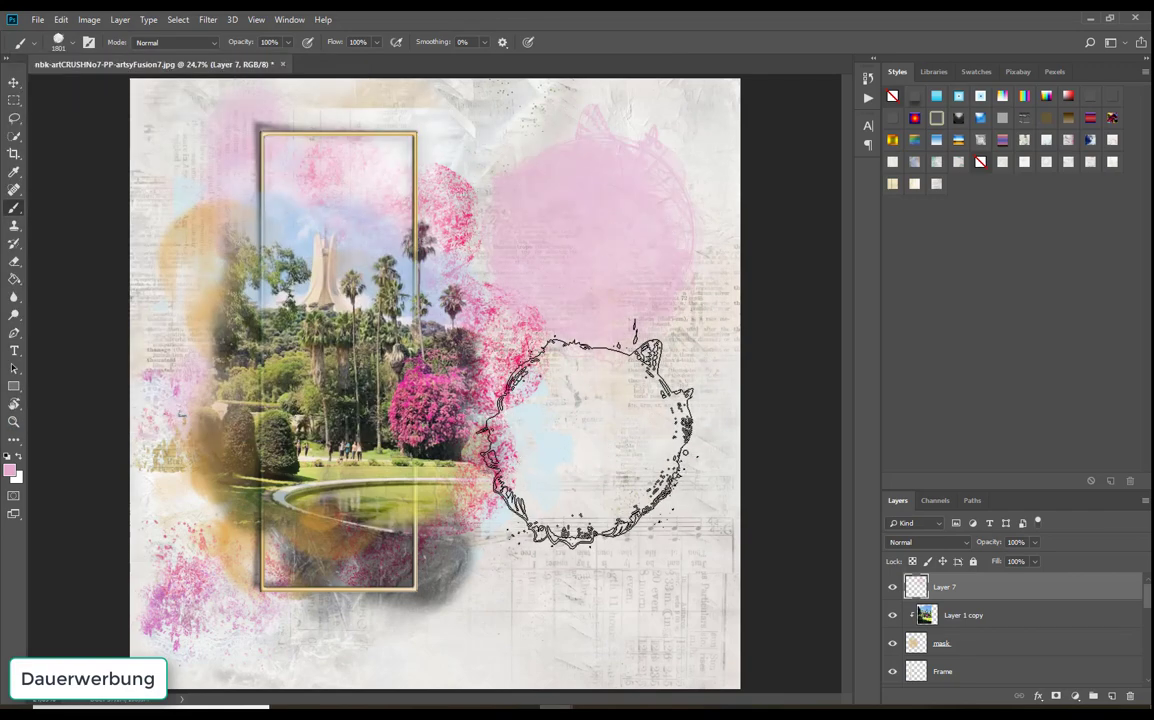
{"action": "left_click_drag", "start_coordinate": [773, 258], "coordinate": [572, 478]}
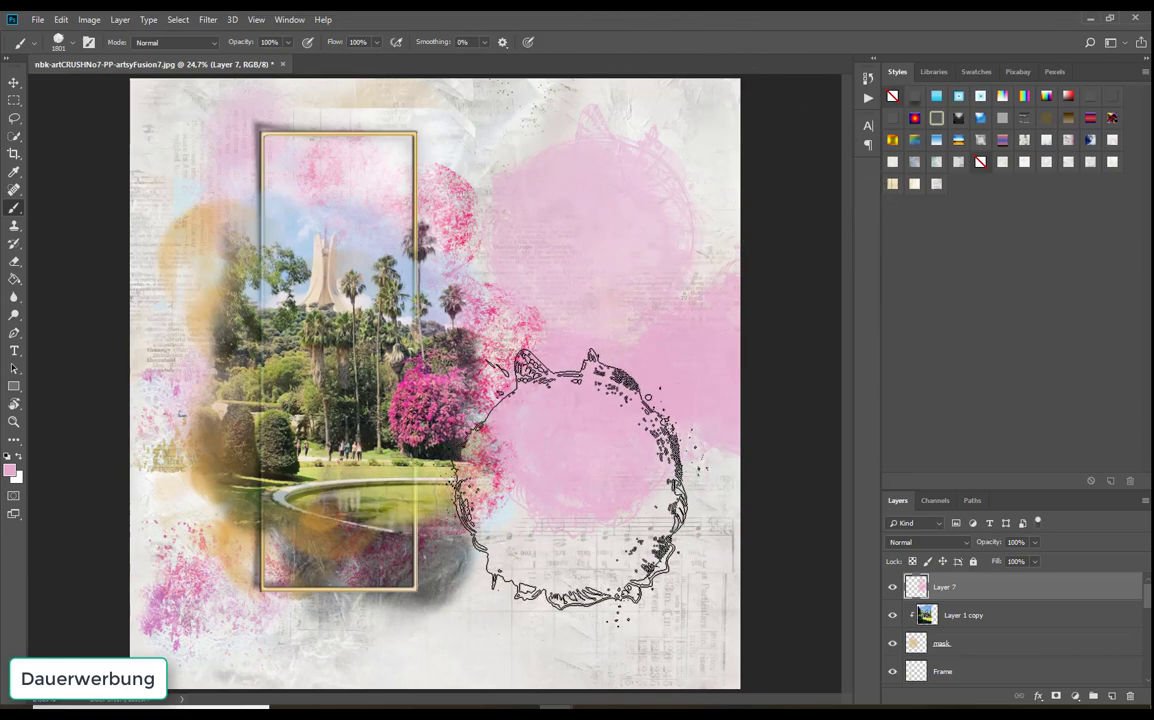
{"action": "left_click", "coordinate": [470, 598]}
{"action": "left_click", "coordinate": [640, 595]}
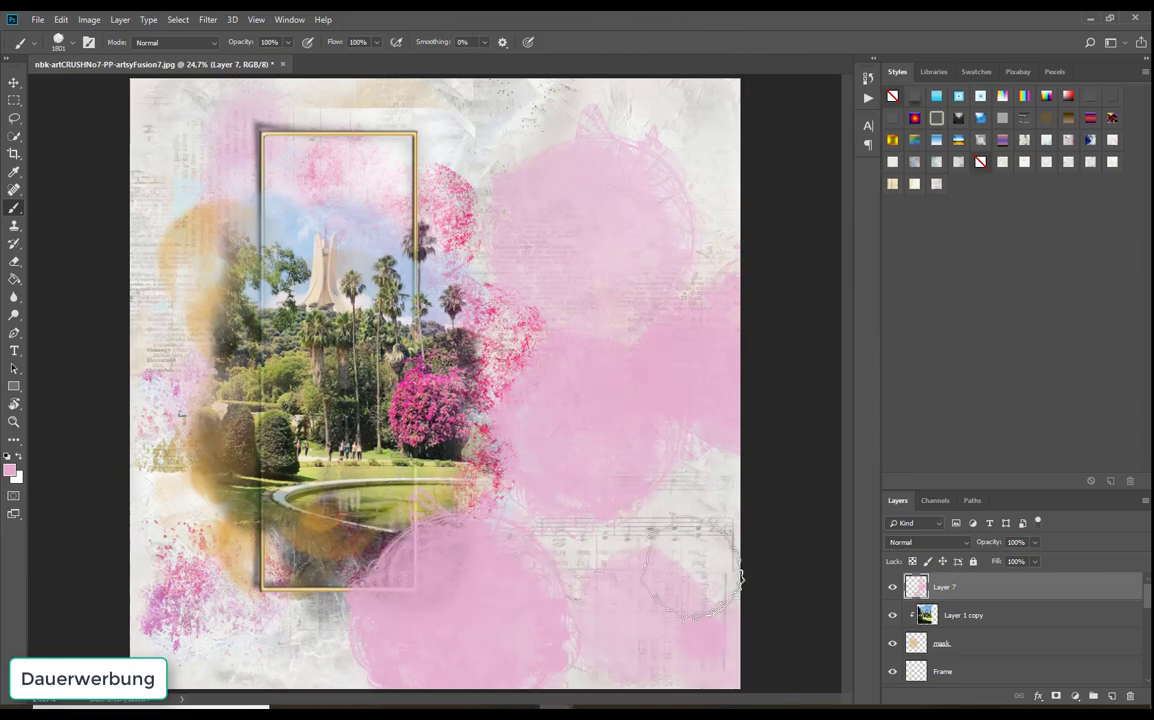
Try several Gesso styles on Layer 7 and keep the pale grey plaster texture with faint, broken dark lines
{"action": "left_click", "coordinate": [14, 81]}
{"action": "mouse_move", "coordinate": [620, 298]}
{"action": "left_mouse_down"}
{"action": "mouse_move", "coordinate": [648, 353]}
{"action": "mouse_move", "coordinate": [712, 375]}
{"action": "left_mouse_up"}
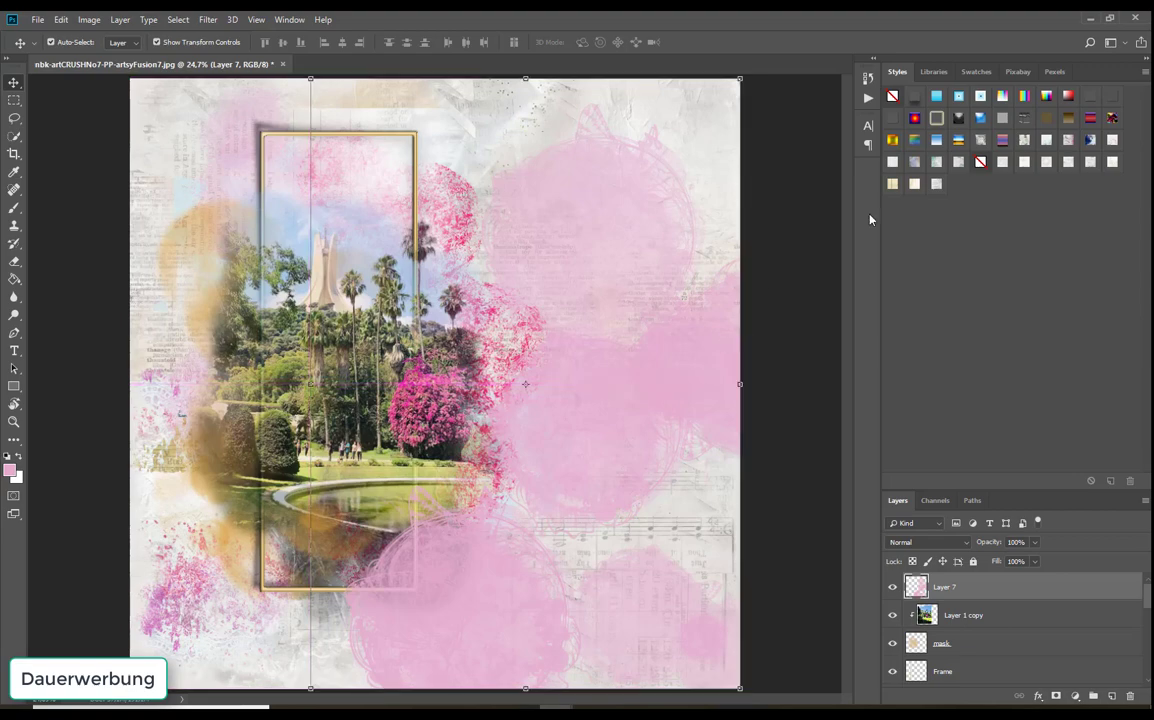
{"action": "left_click", "coordinate": [998, 160]}
{"action": "left_click", "coordinate": [1047, 163]}
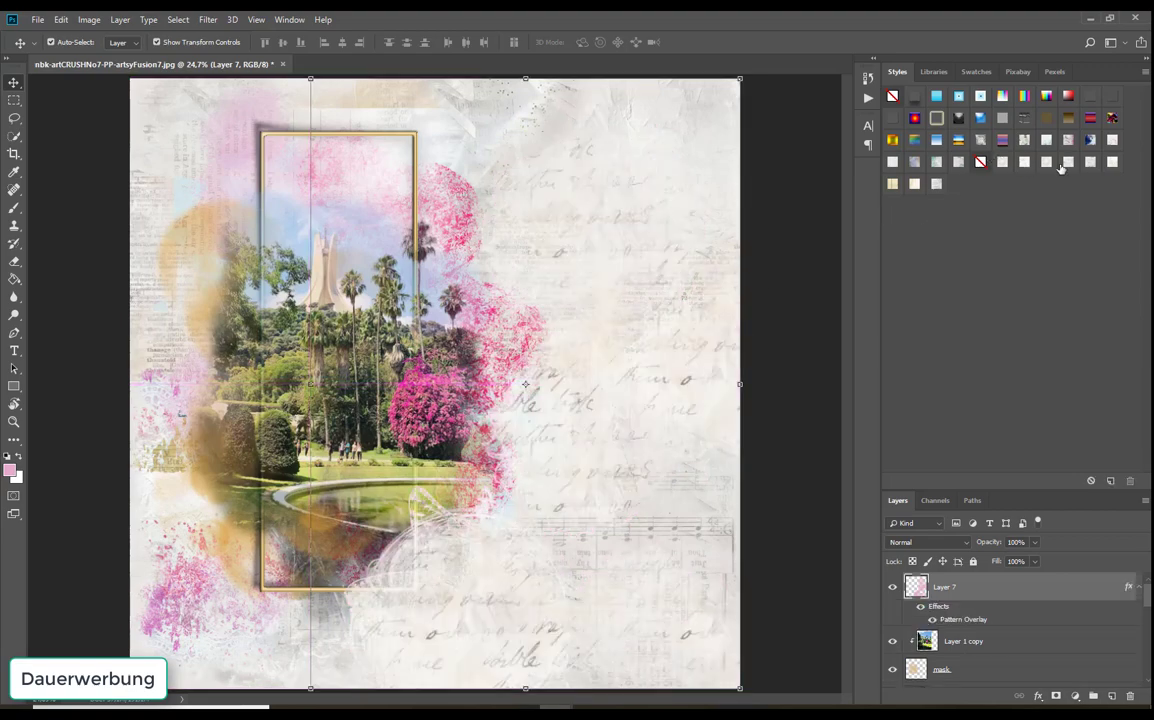
{"action": "left_click", "coordinate": [1068, 163]}
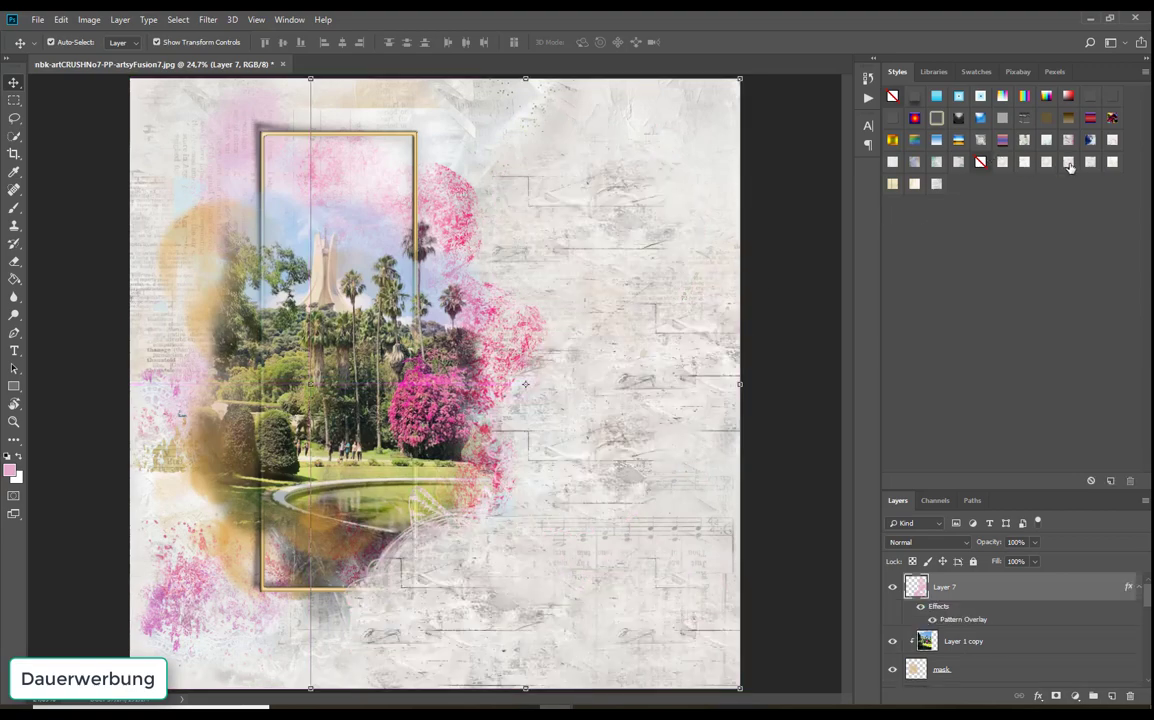
{"action": "left_click", "coordinate": [1089, 162]}
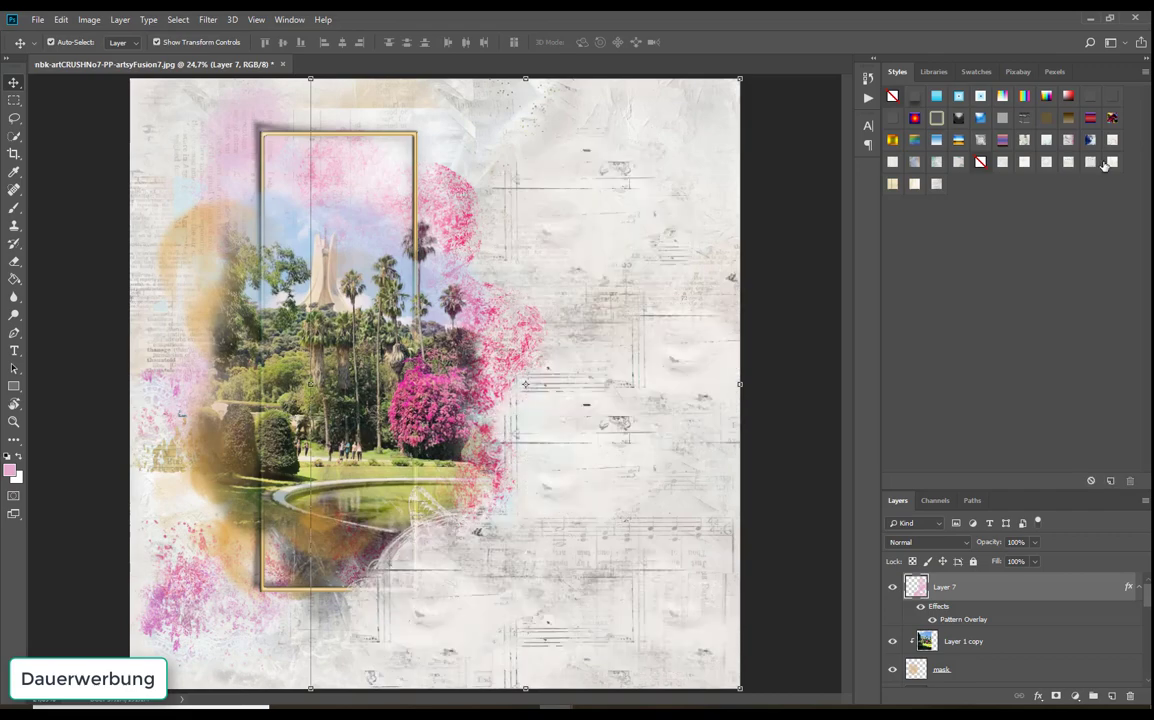
{"action": "left_click", "coordinate": [1106, 163]}
{"action": "left_click", "coordinate": [913, 185]}
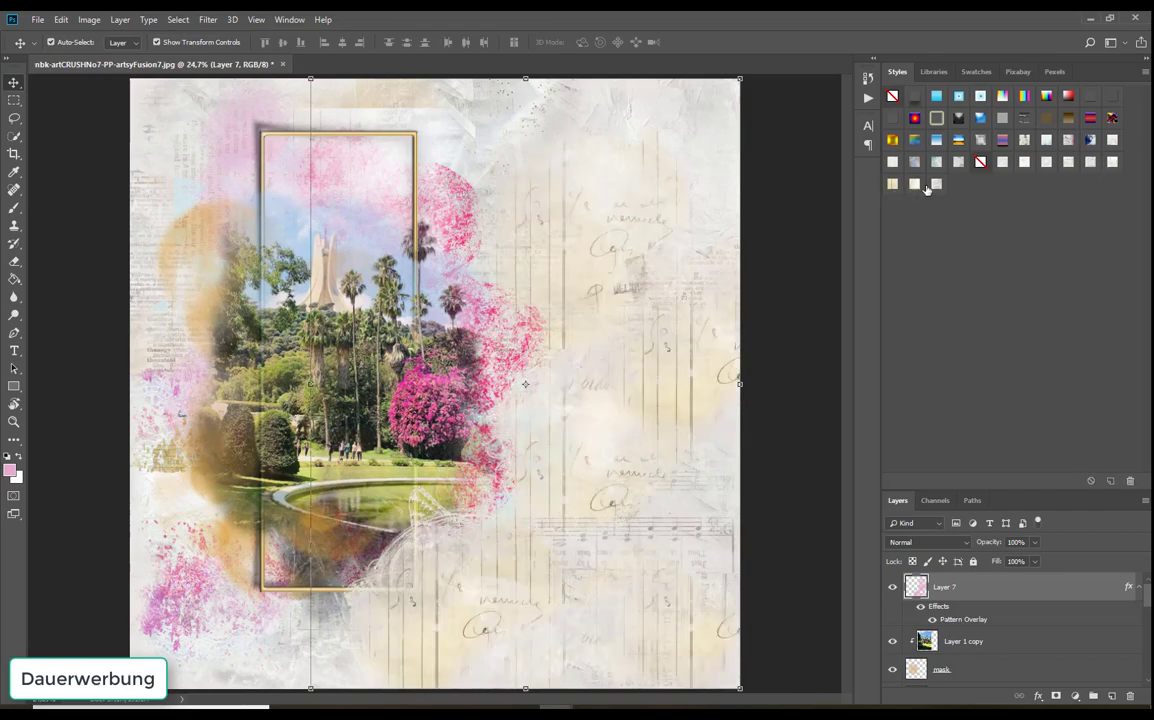
{"action": "left_click", "coordinate": [1067, 162]}
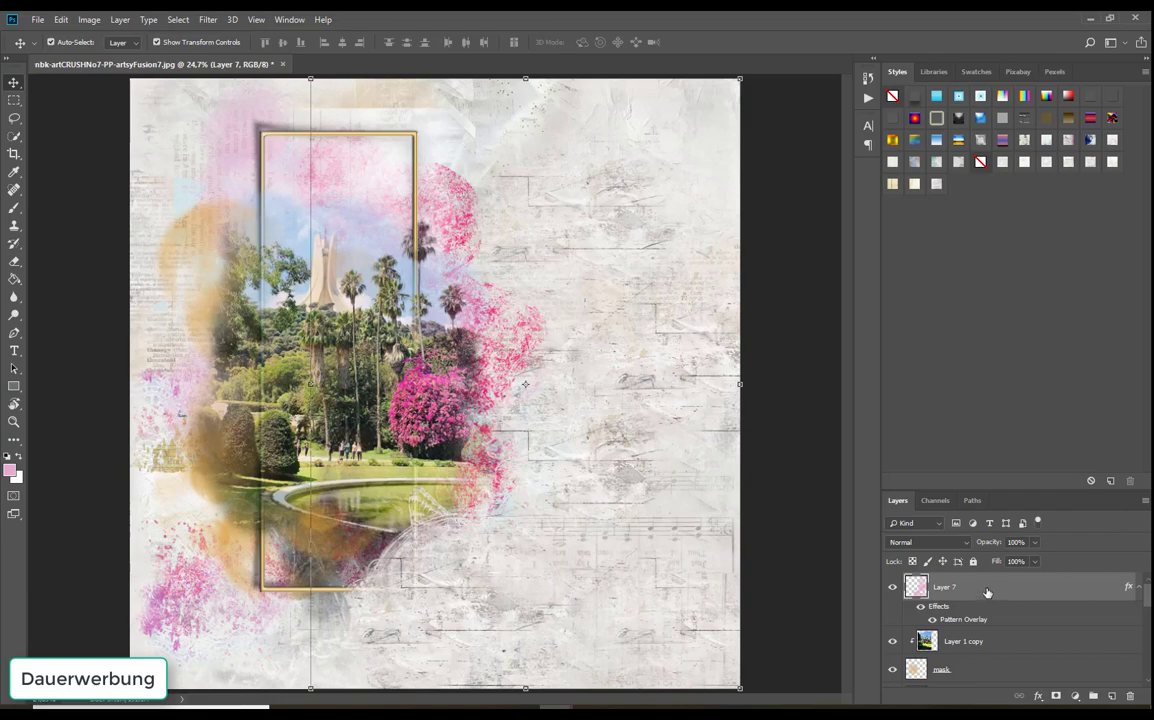
Send the styled Layer 7 down the layer stack to directly above Layer 2 and deselect it
{"action": "scroll", "coordinate": [987, 593], "scroll_direction": "down", "scroll_amount": 4}
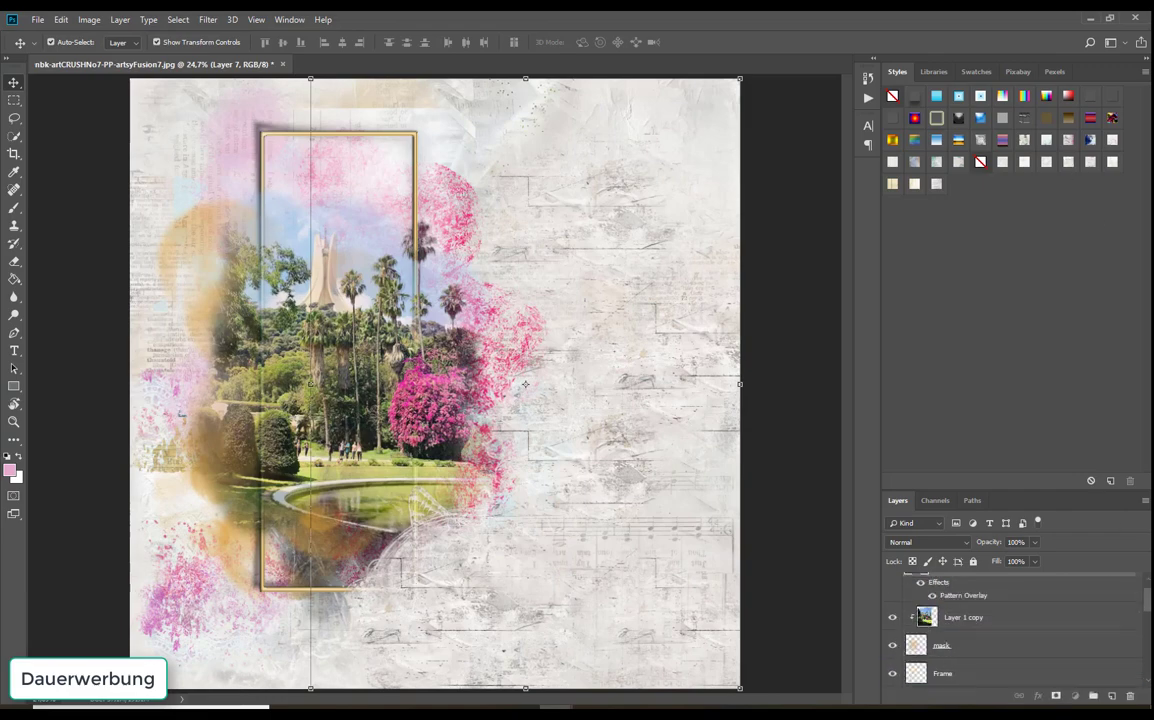
{"action": "left_click_drag", "start_coordinate": [983, 709], "coordinate": [979, 632]}
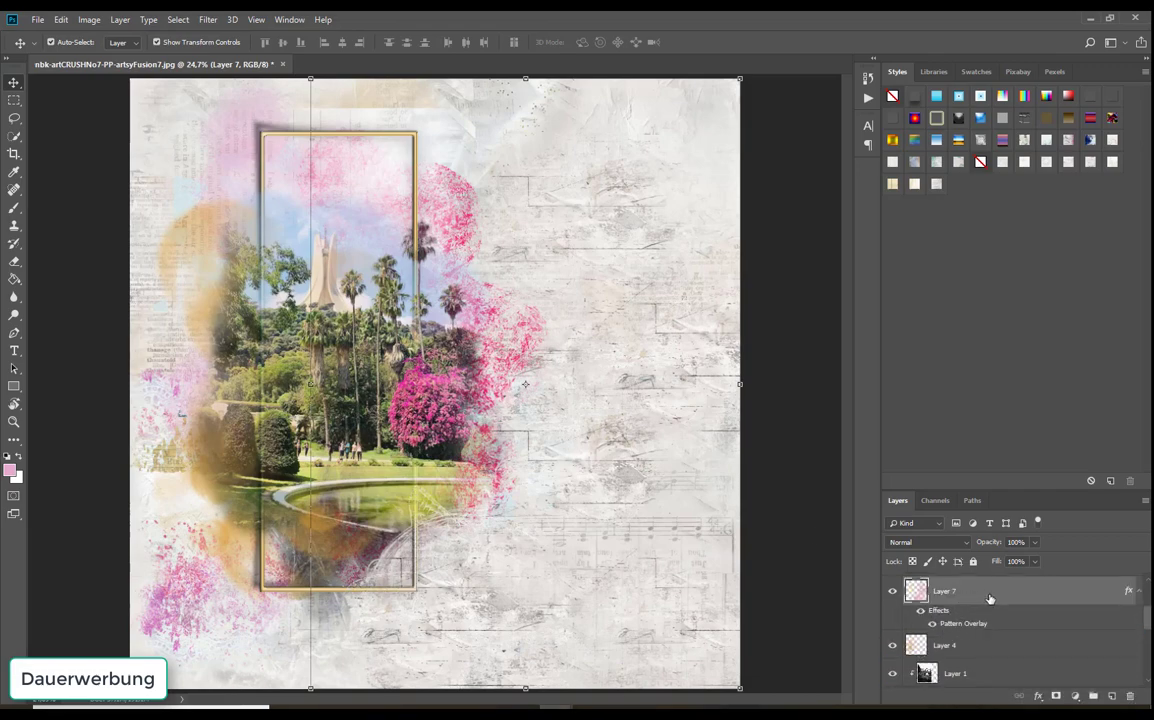
{"action": "left_click_drag", "start_coordinate": [1038, 594], "coordinate": [1028, 637]}
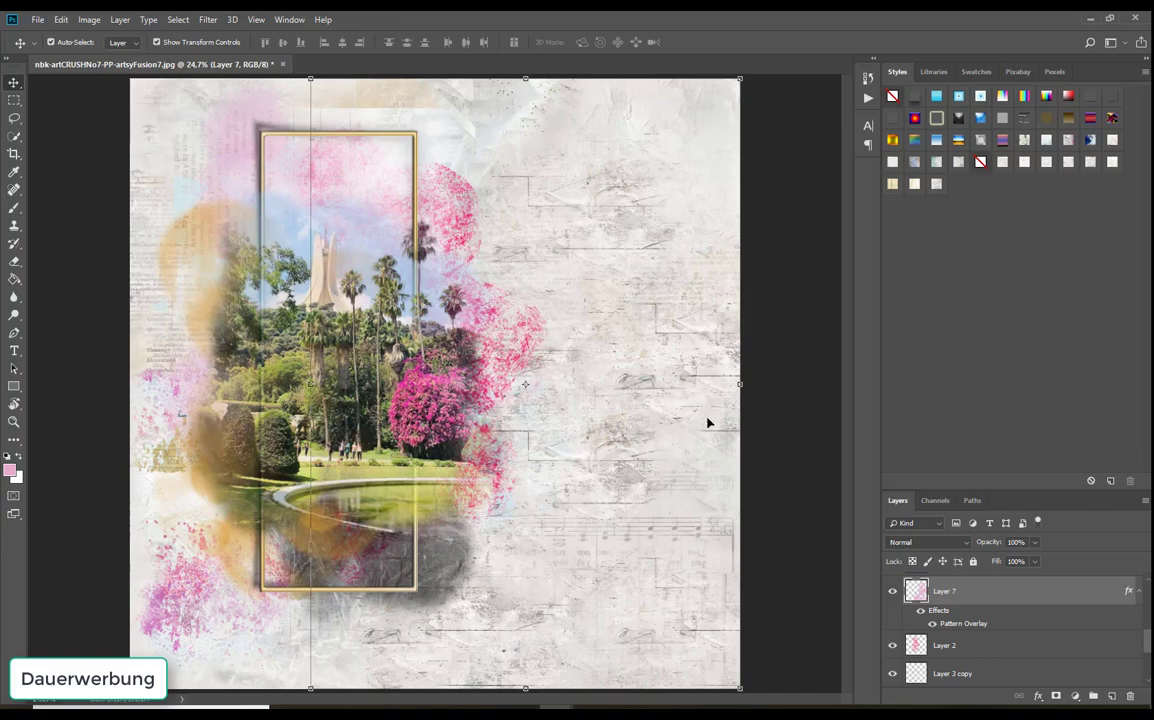
{"action": "left_click", "coordinate": [663, 141]}
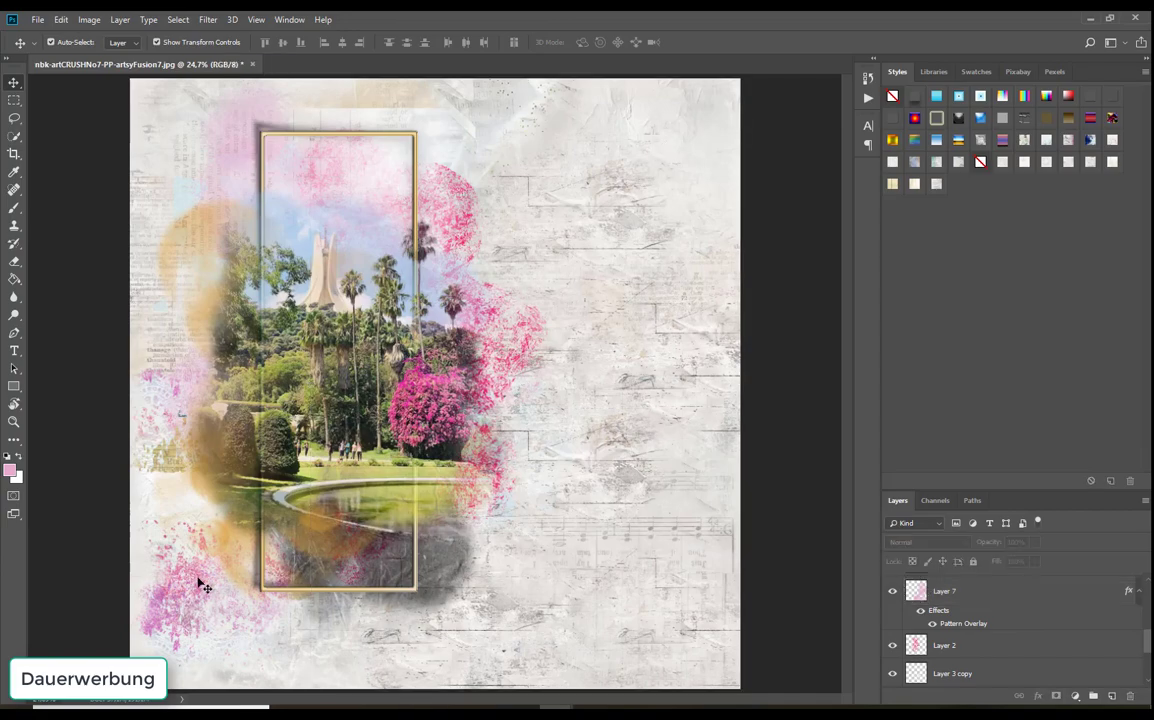
Open the bird image nbk-artCRUSHNo7-ABP-artsybit-7 from the nbk-artCRUSHNo7-ABP-A folder
{"action": "left_click", "coordinate": [38, 20]}
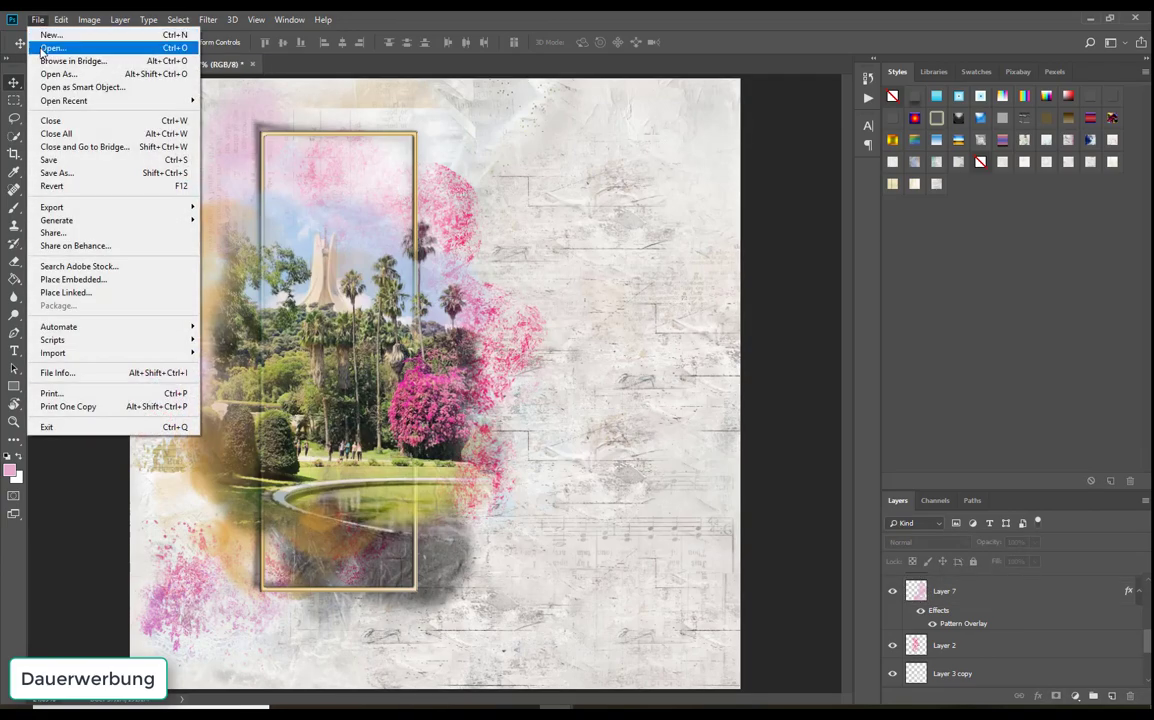
{"action": "left_click", "coordinate": [60, 44]}
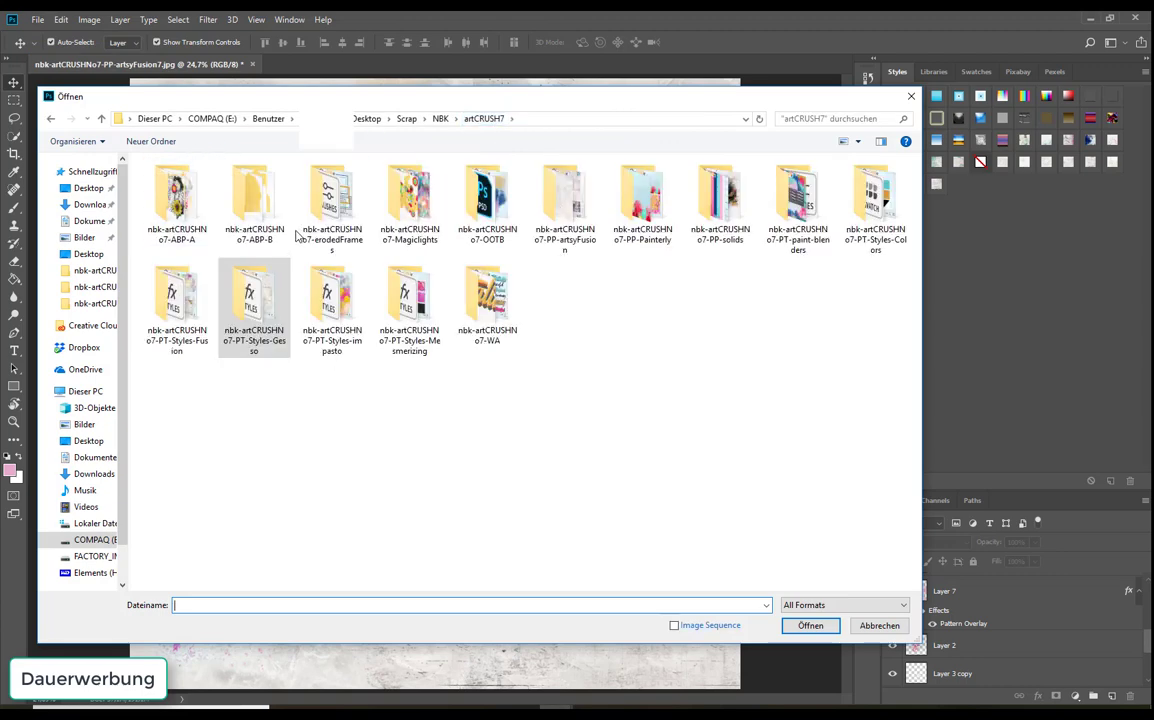
{"action": "double_click", "coordinate": [255, 195]}
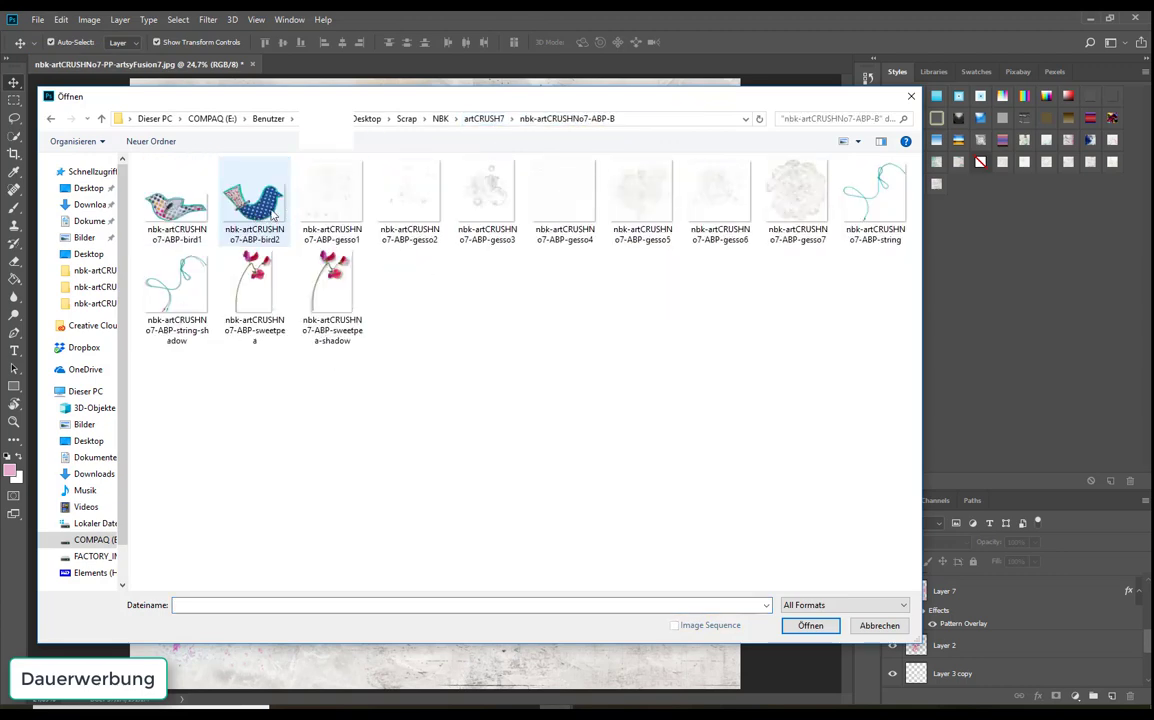
{"action": "left_click", "coordinate": [490, 121]}
{"action": "double_click", "coordinate": [178, 205]}
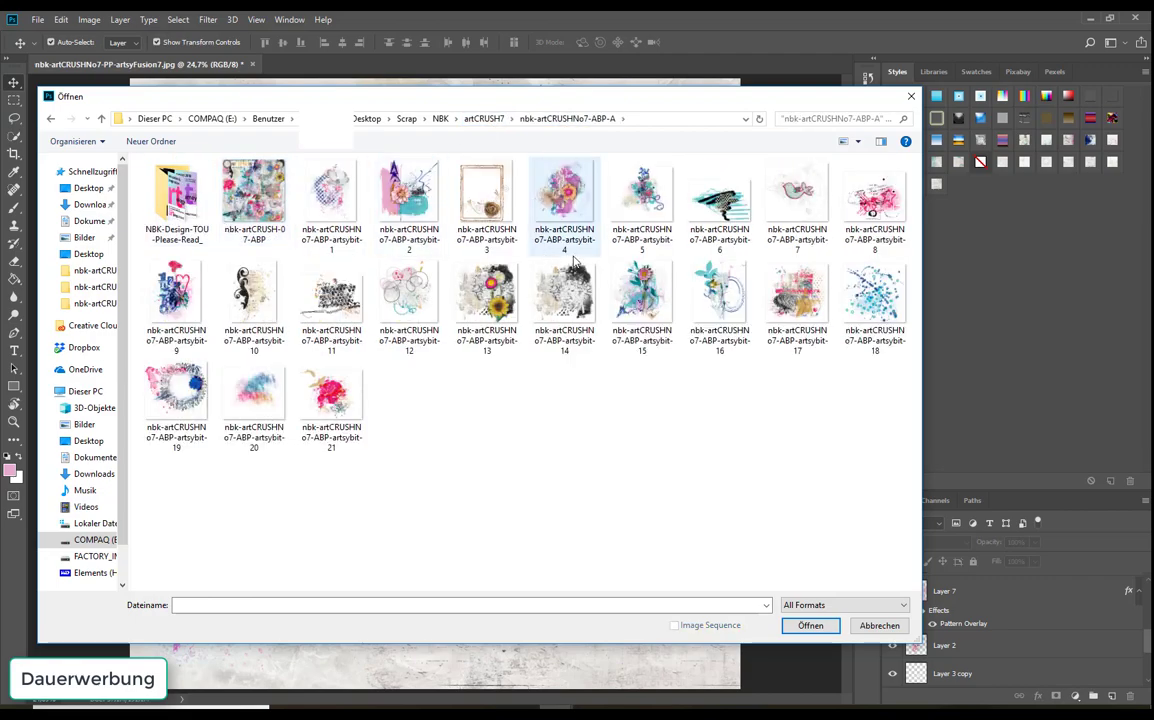
{"action": "double_click", "coordinate": [799, 190]}
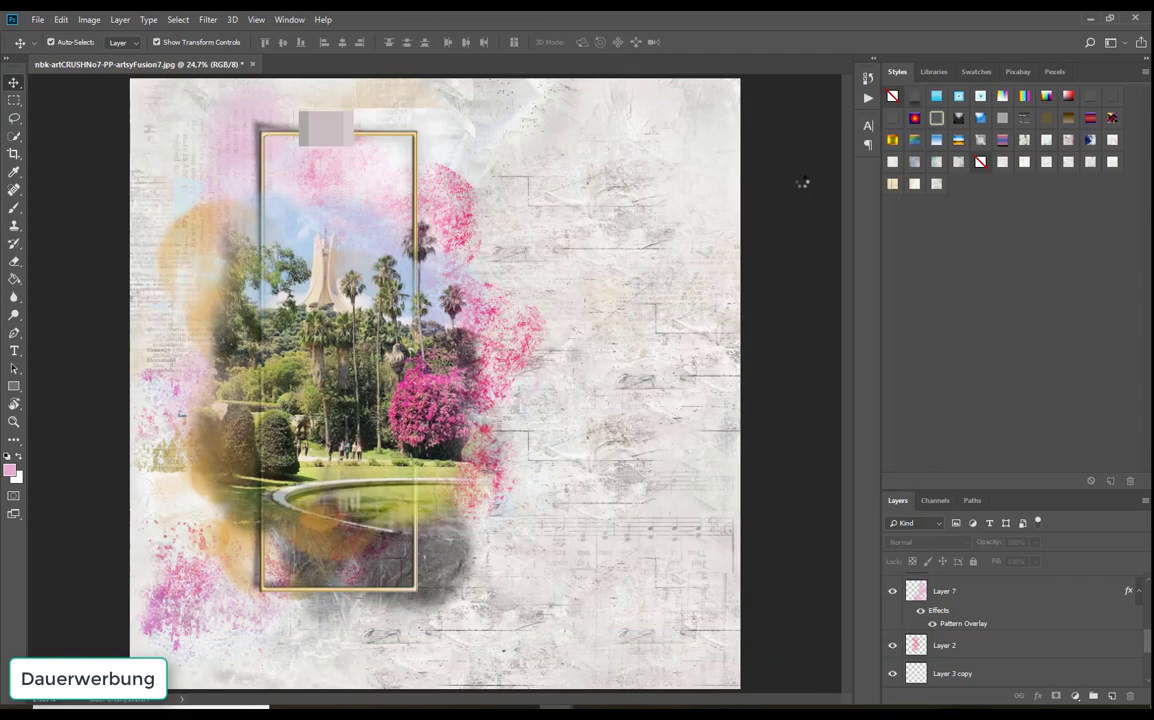
Bring the bird onto the page, scale it to about 44.5% and place it in the frame's upper part
{"action": "left_click_drag", "start_coordinate": [268, 263], "coordinate": [406, 254]}
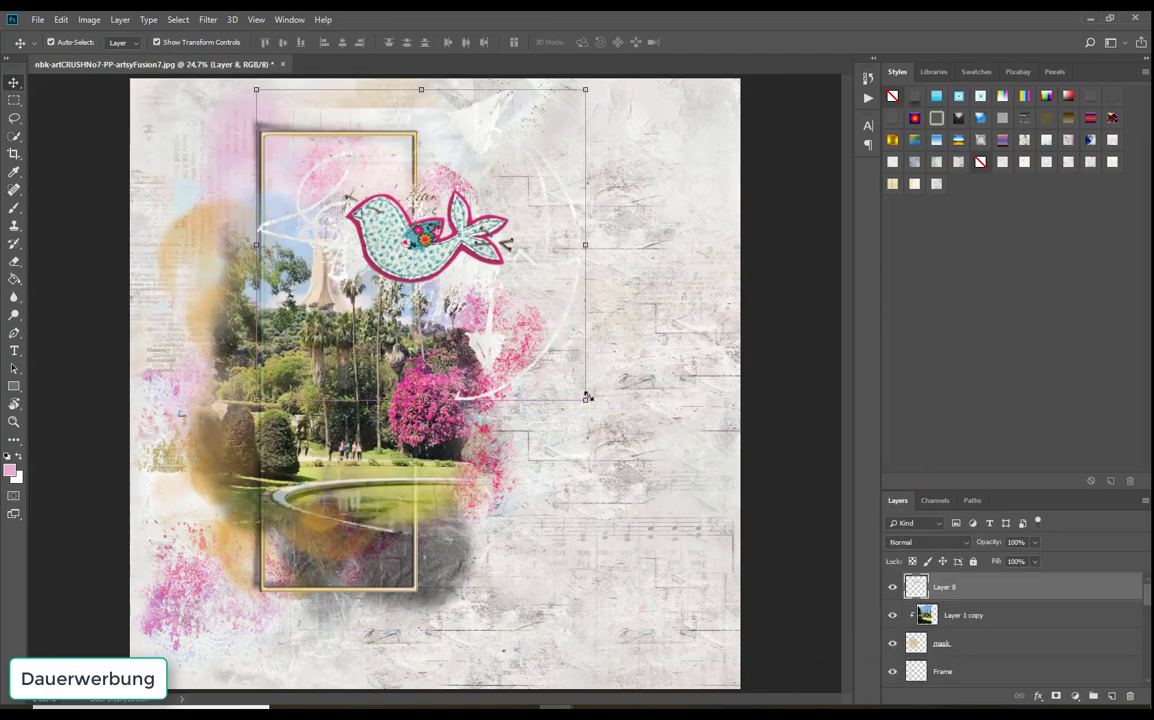
{"action": "left_click_drag", "start_coordinate": [587, 397], "coordinate": [403, 227]}
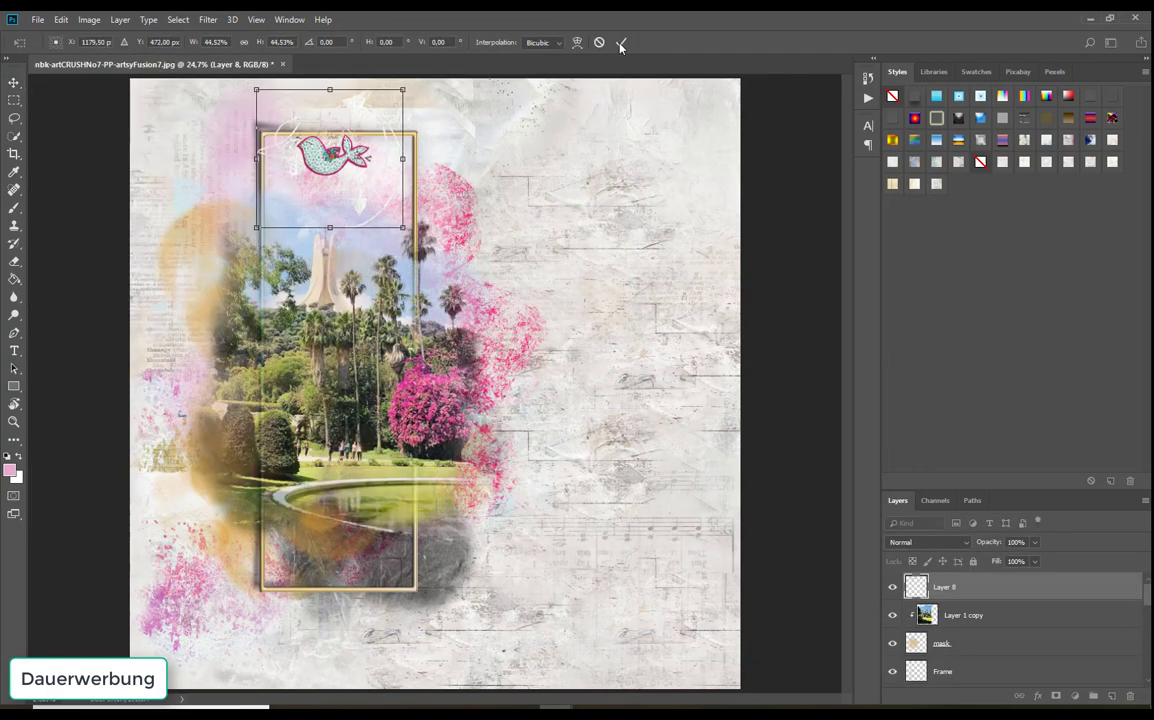
{"action": "left_click", "coordinate": [620, 45]}
{"action": "left_click_drag", "start_coordinate": [335, 172], "coordinate": [345, 200]}
Open the flower and arrow collage nbk-artCRUSHNo7-ABP-artsybit-17 from the nbk-artCRUSHNo7-ABP-A folder
{"action": "left_click", "coordinate": [37, 19]}
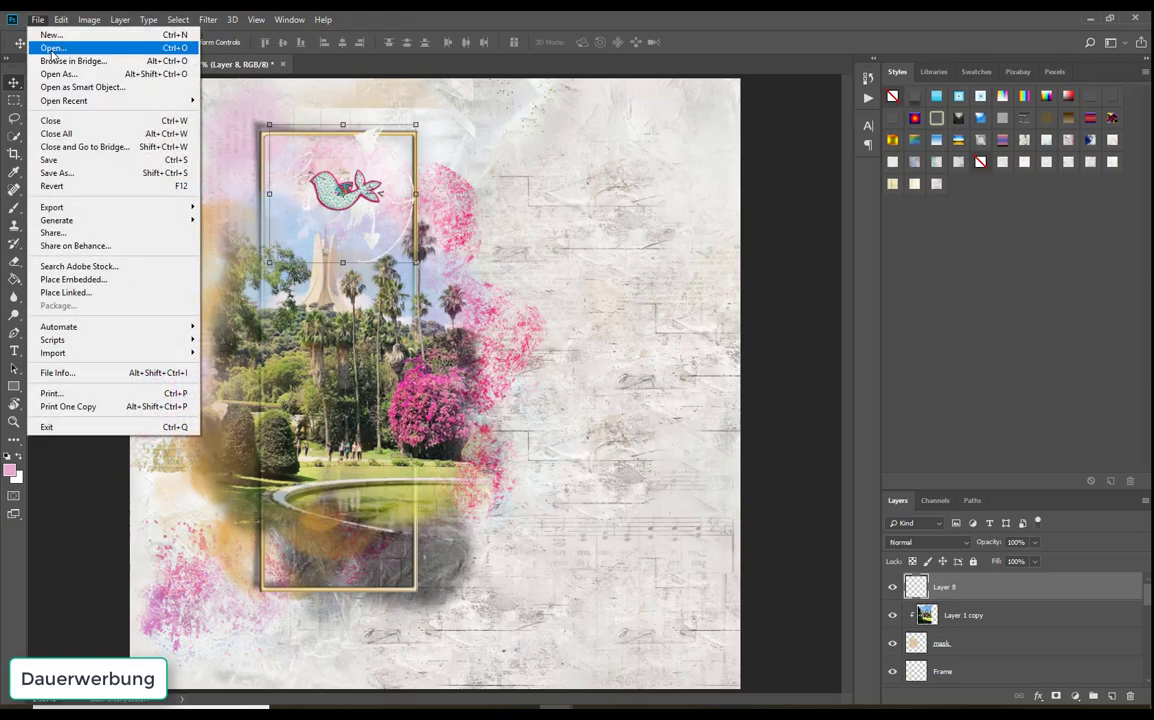
{"action": "left_click", "coordinate": [48, 46]}
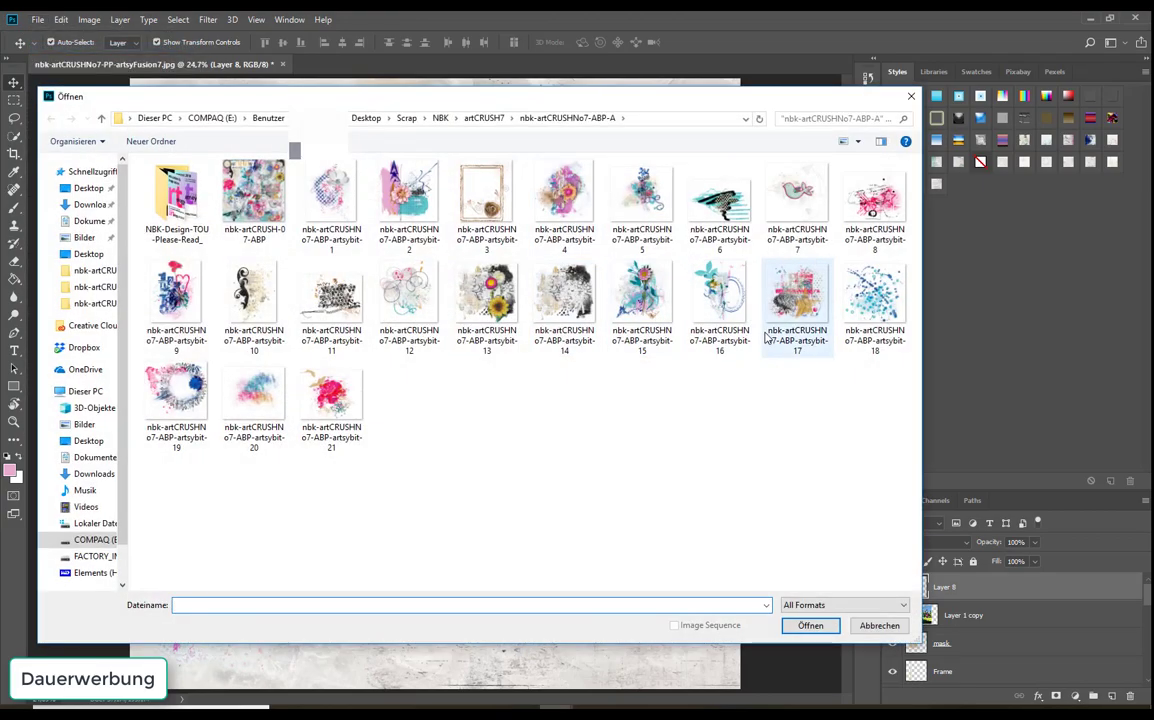
{"action": "left_click", "coordinate": [813, 287]}
{"action": "double_click", "coordinate": [813, 287]}
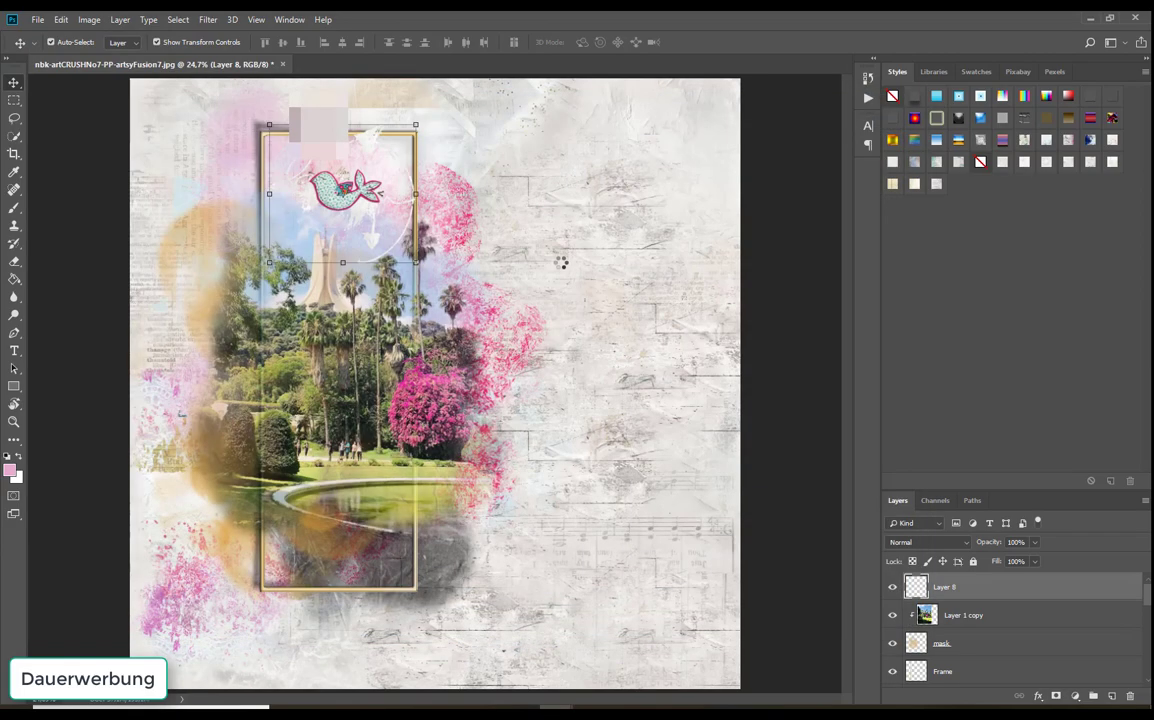
Bring the flower and arrow collage onto the page, scale it down and place it over the frame's lower right corner
{"action": "left_click_drag", "start_coordinate": [283, 333], "coordinate": [558, 585]}
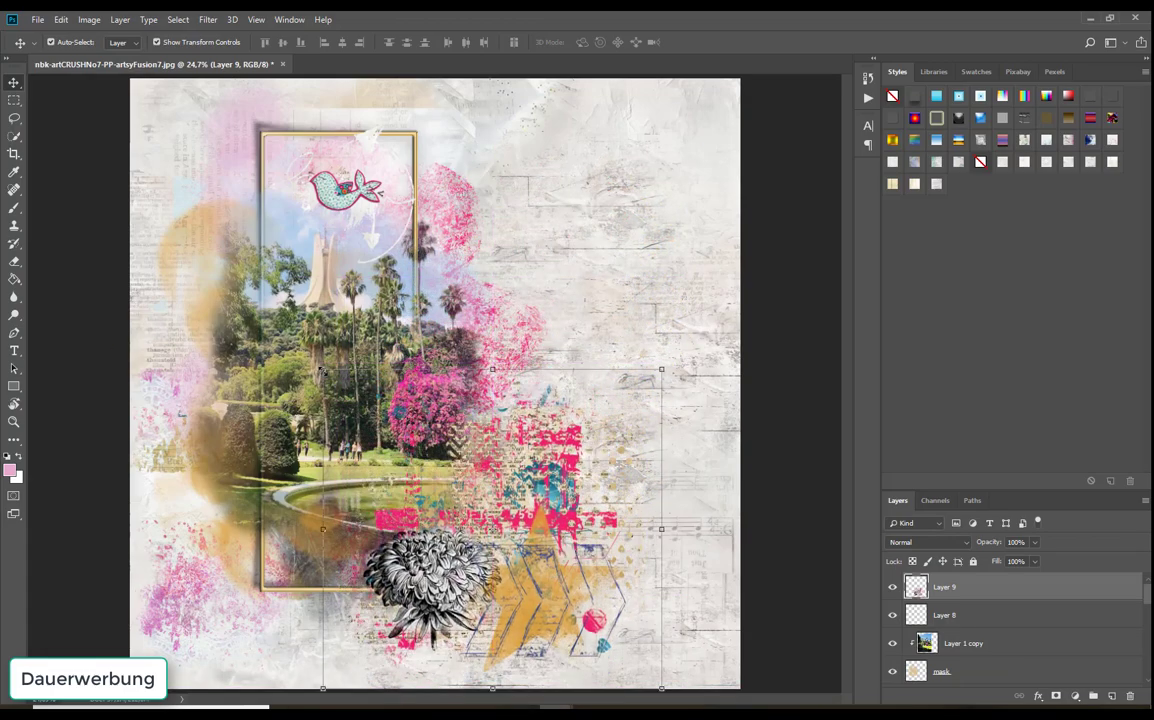
{"action": "left_click_drag", "start_coordinate": [322, 370], "coordinate": [419, 460]}
{"action": "left_click", "coordinate": [620, 42]}
{"action": "left_click_drag", "start_coordinate": [580, 612], "coordinate": [512, 570]}
Add nbk-artCRUSHNo7-ABP-artsybit-12 to the page directly above Layer 7 and scale it down beside the frame's upper right corner
{"action": "left_click", "coordinate": [590, 395]}
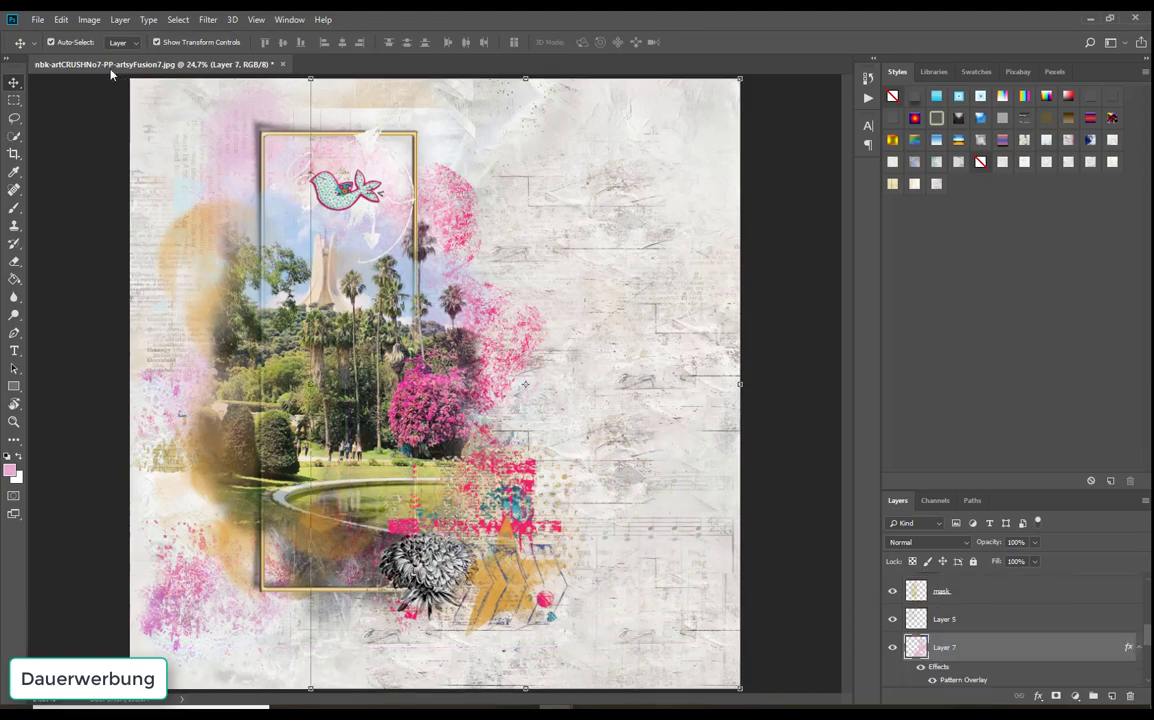
{"action": "left_click", "coordinate": [37, 19]}
{"action": "left_click", "coordinate": [55, 44]}
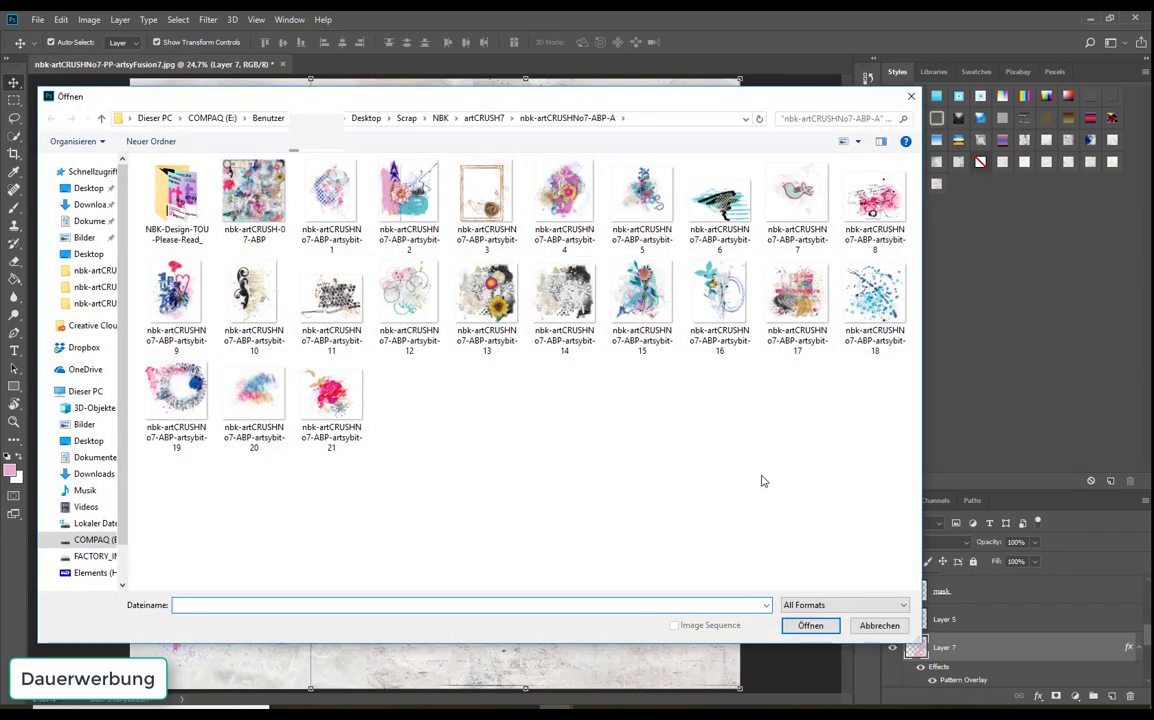
{"action": "double_click", "coordinate": [372, 270]}
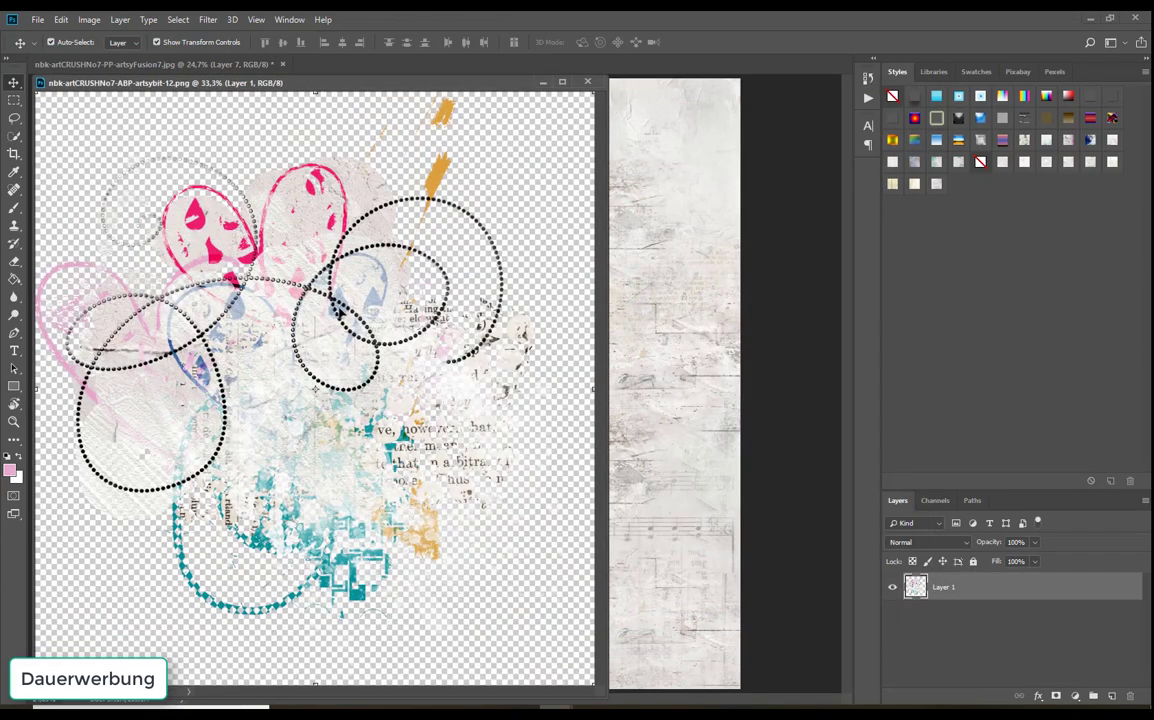
{"action": "left_click_drag", "start_coordinate": [338, 312], "coordinate": [610, 253]}
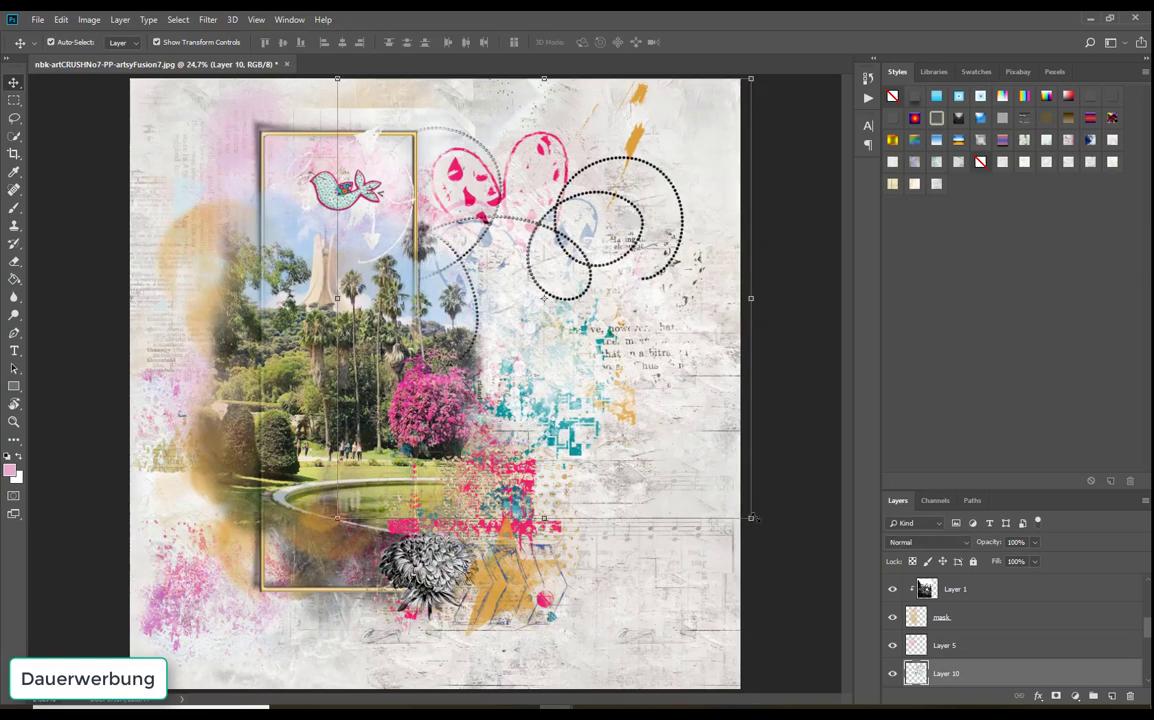
{"action": "left_click_drag", "start_coordinate": [751, 518], "coordinate": [589, 345]}
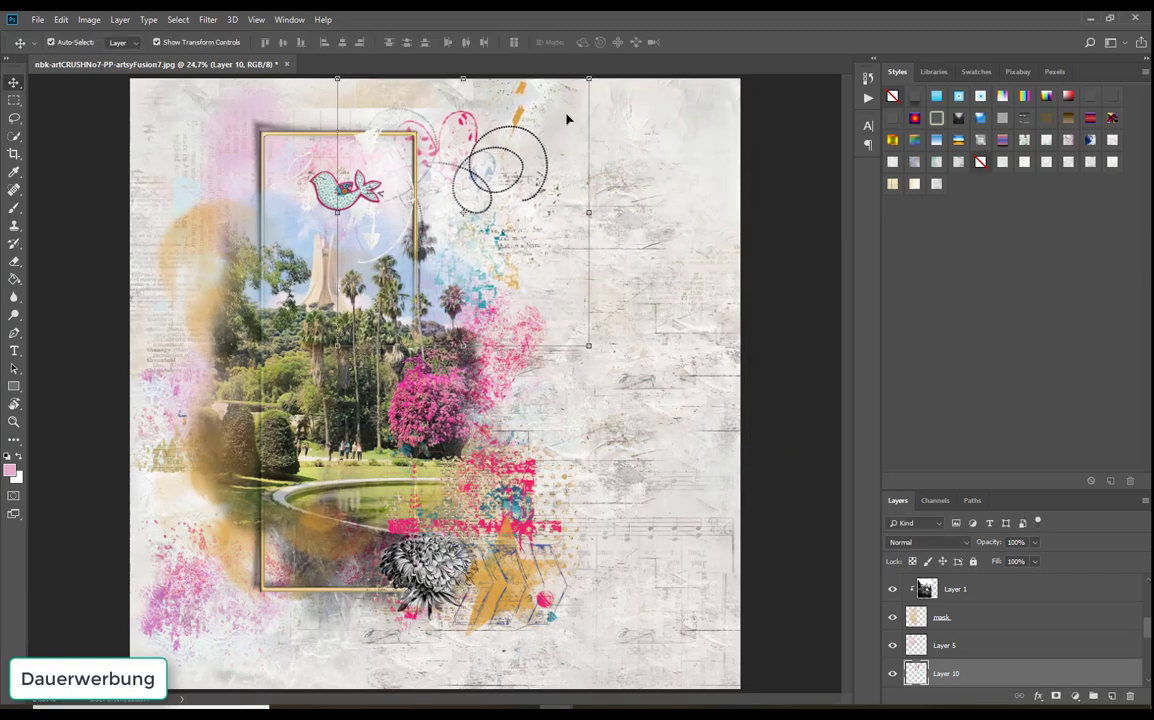
{"action": "left_click", "coordinate": [511, 163], "text": "shift"}
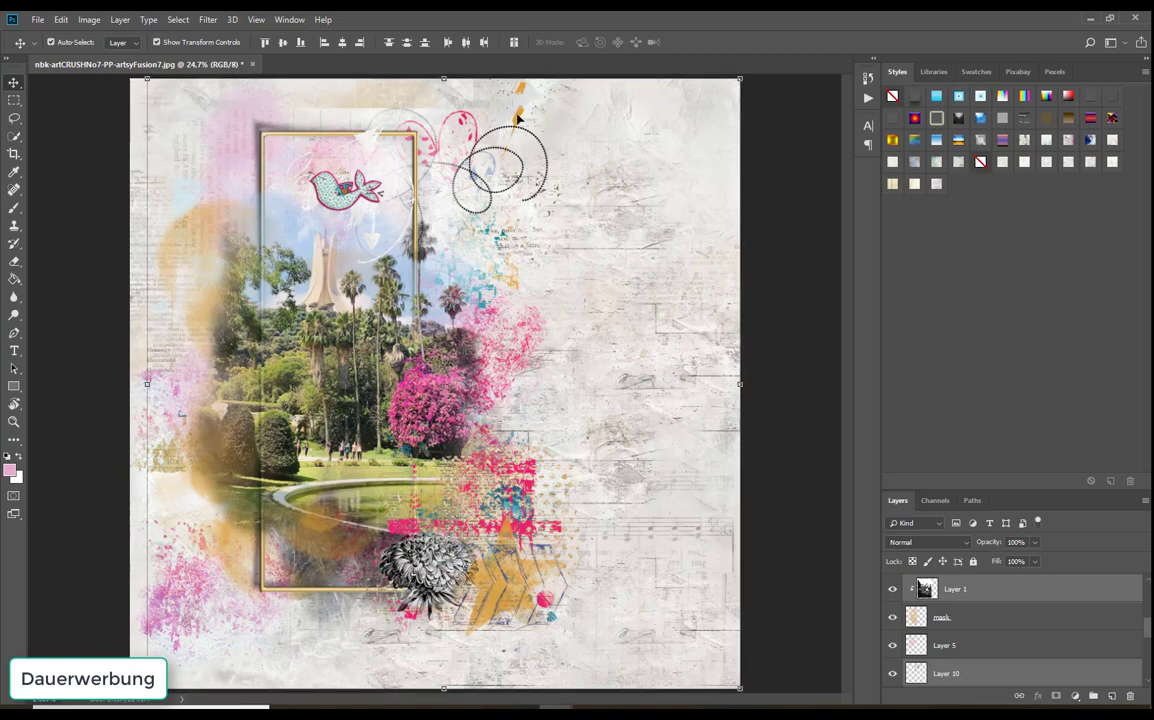
{"action": "mouse_move", "coordinate": [489, 159]}
{"action": "left_mouse_down"}
{"action": "mouse_move", "coordinate": [507, 158]}
{"action": "mouse_move", "coordinate": [491, 161]}
{"action": "left_mouse_up"}
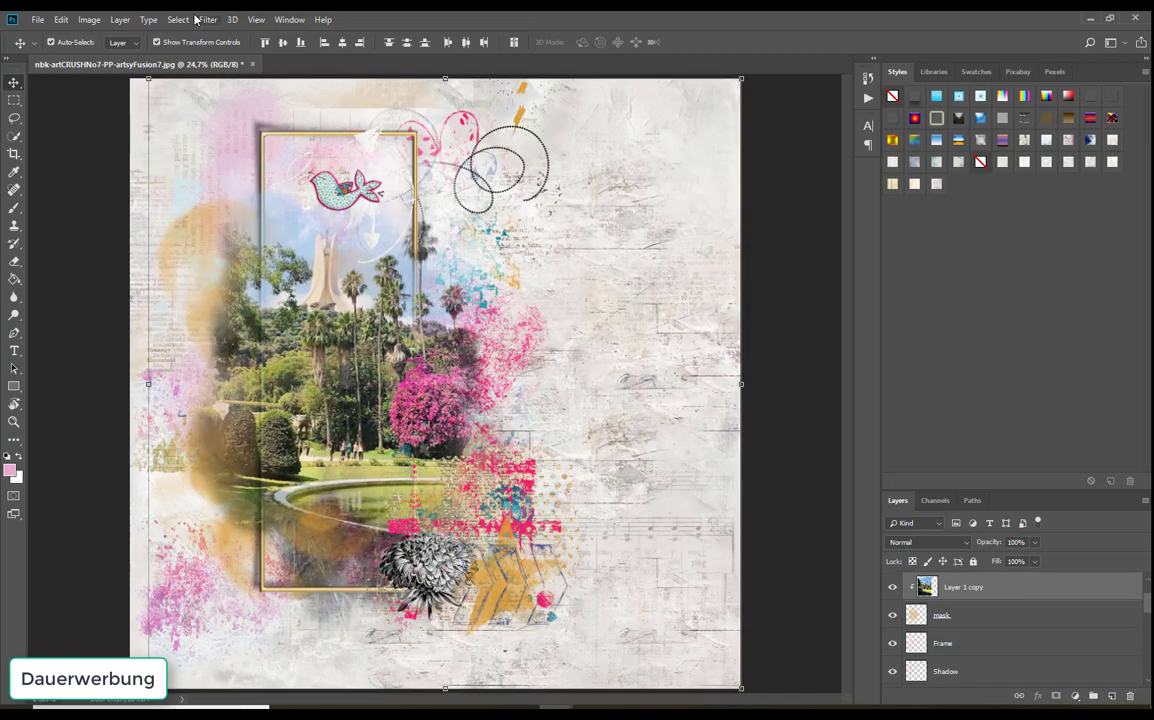
{"action": "left_click", "coordinate": [72, 22]}
{"action": "left_click", "coordinate": [95, 33]}
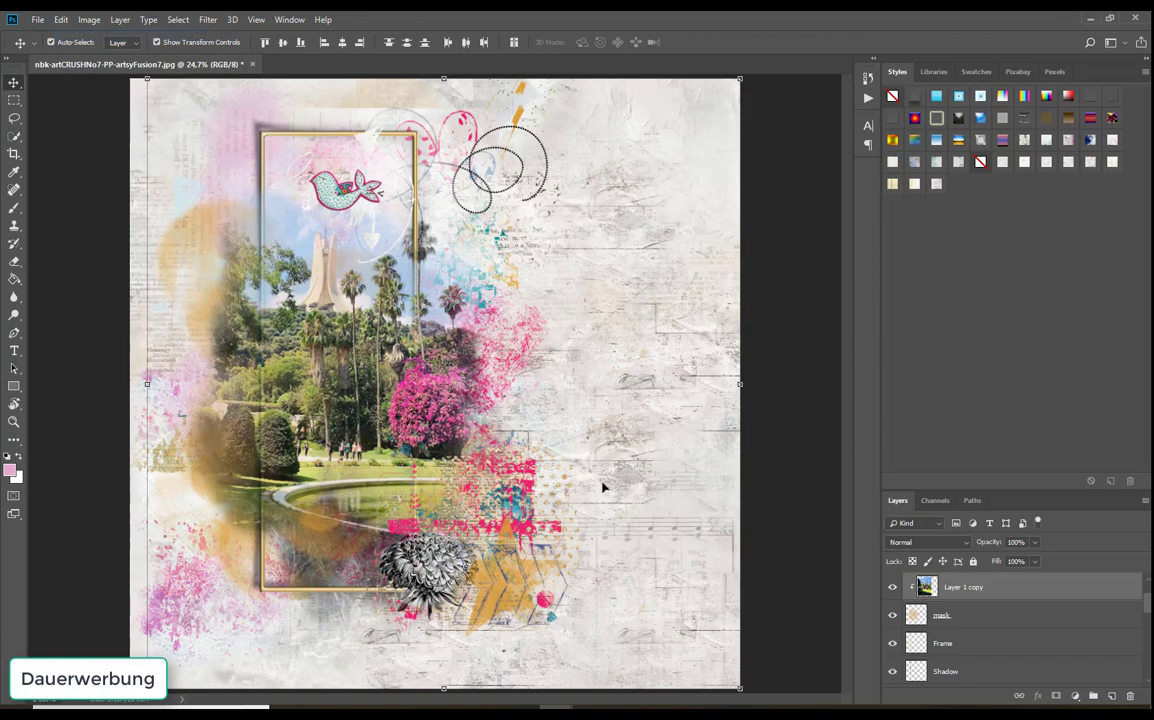
{"action": "left_click", "coordinate": [701, 548]}
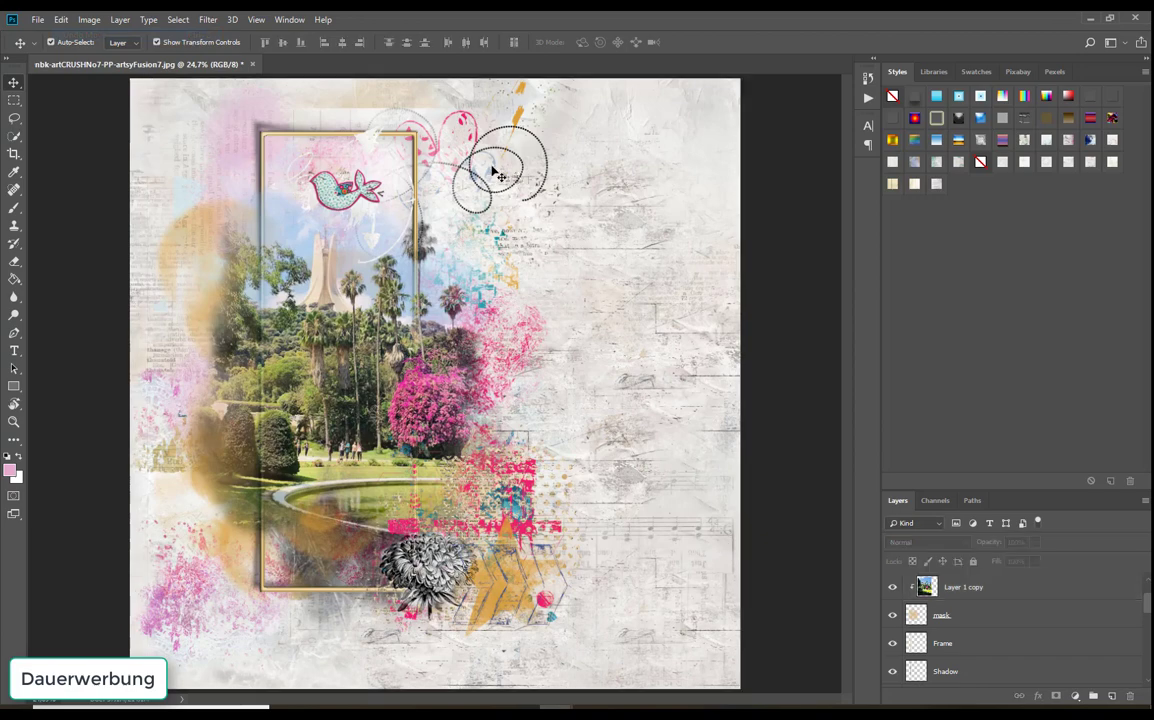
Send the dotted-swirl Layer 10 beneath Layer 2 and move it down along the photo's right side
{"action": "left_click_drag", "start_coordinate": [493, 174], "coordinate": [519, 168]}
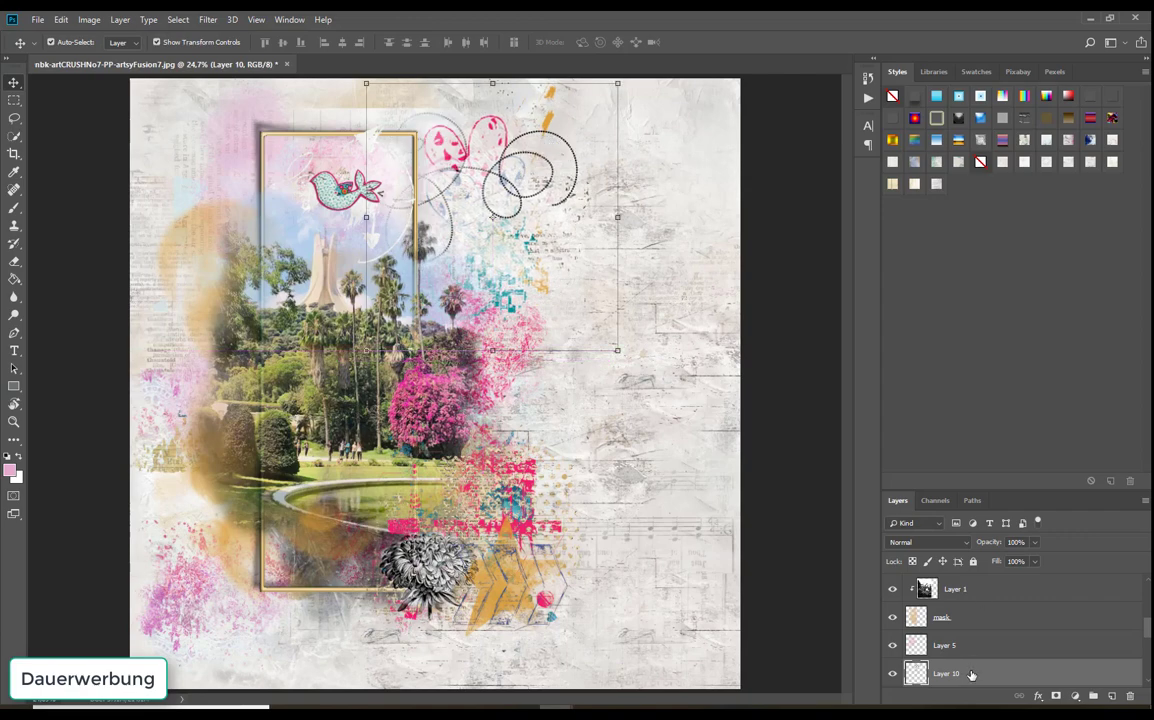
{"action": "left_click_drag", "start_coordinate": [971, 675], "coordinate": [971, 630]}
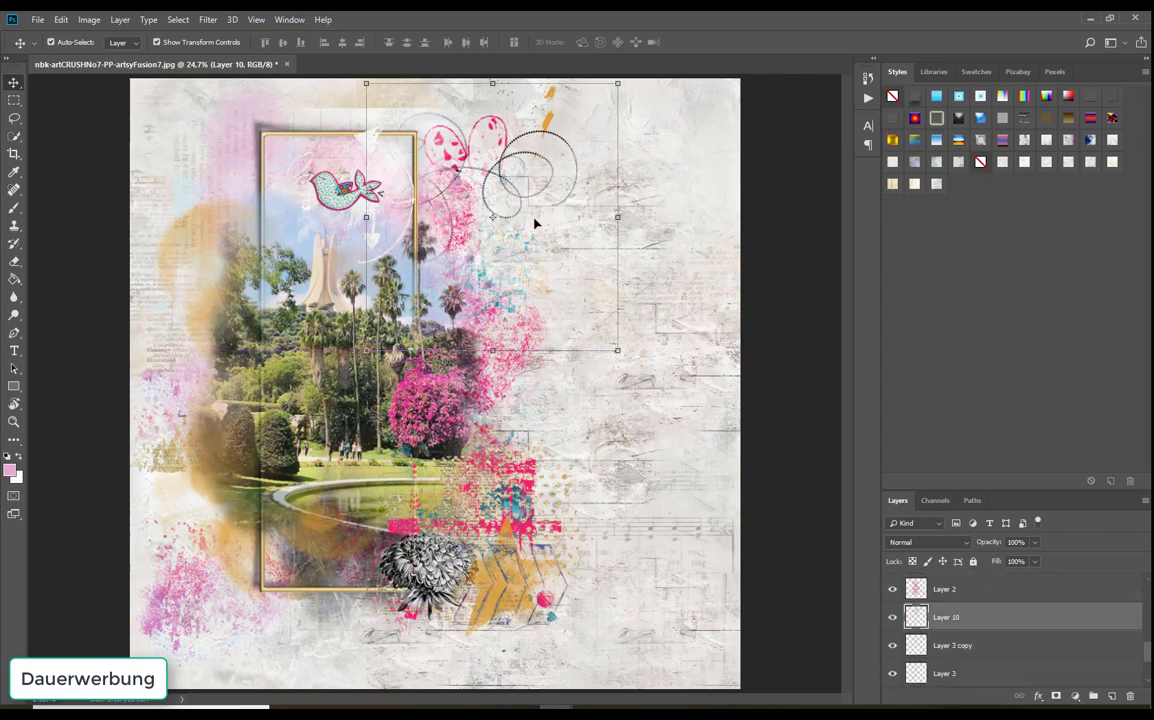
{"action": "left_click_drag", "start_coordinate": [491, 127], "coordinate": [527, 229]}
{"action": "left_click", "coordinate": [647, 569]}
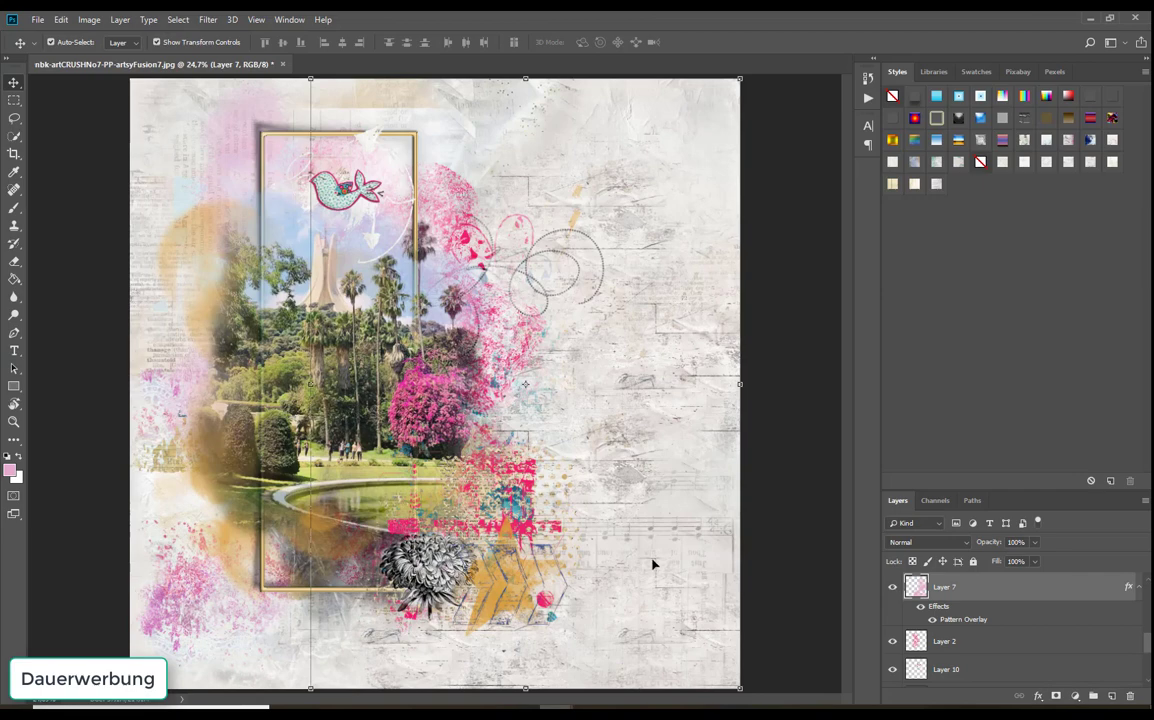